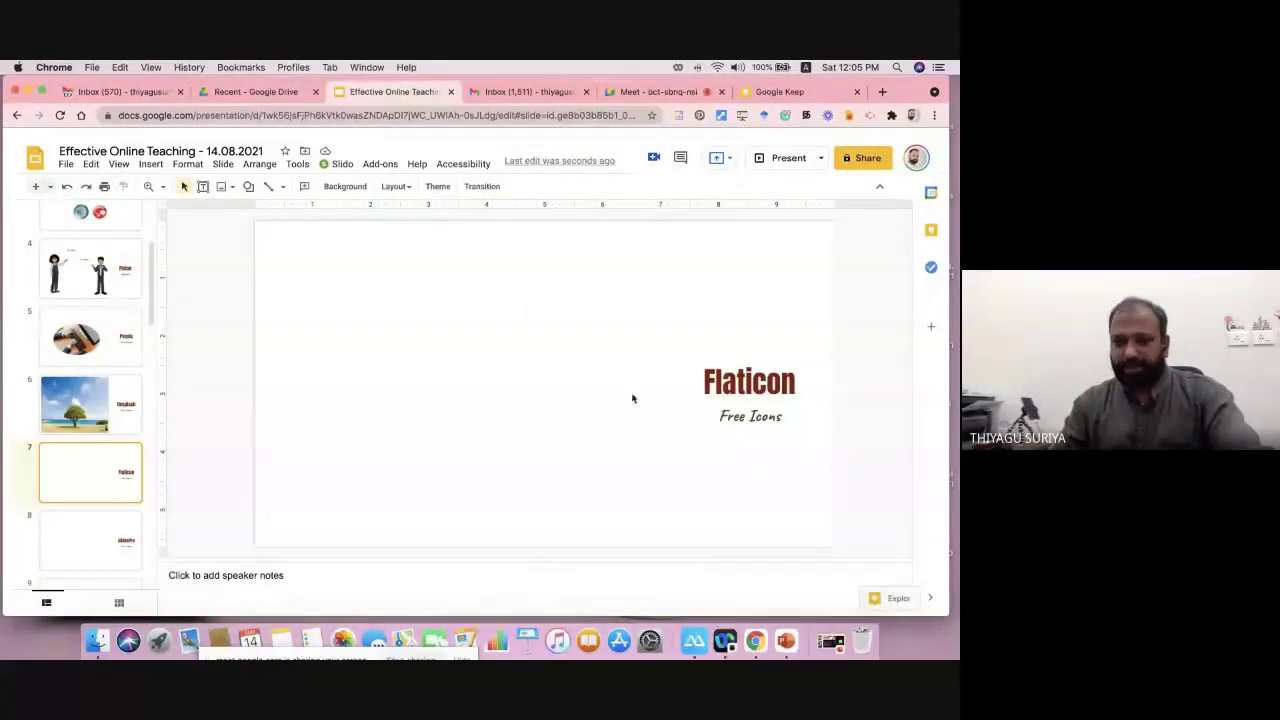
Step: Look over the Flaticon slide, then open slide 6, the Unsplash slide with the tree photo
key(Down)
key(Down)
click(140, 412)
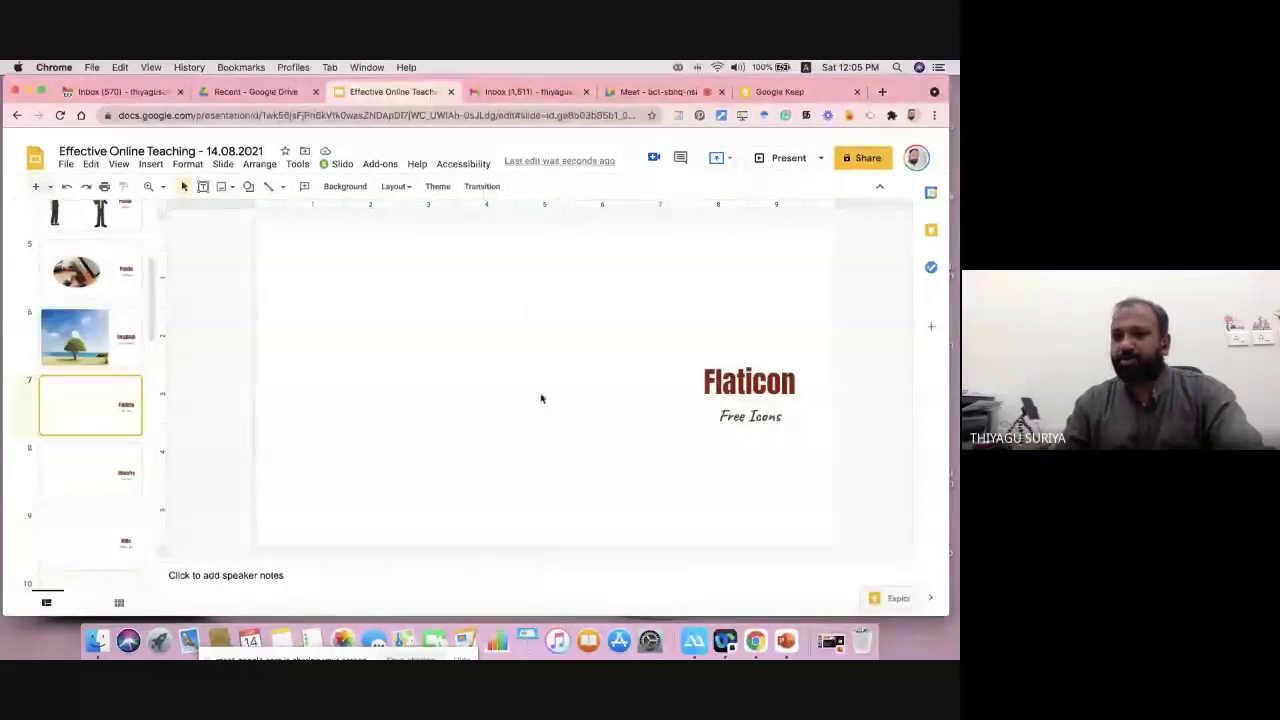
click(704, 383)
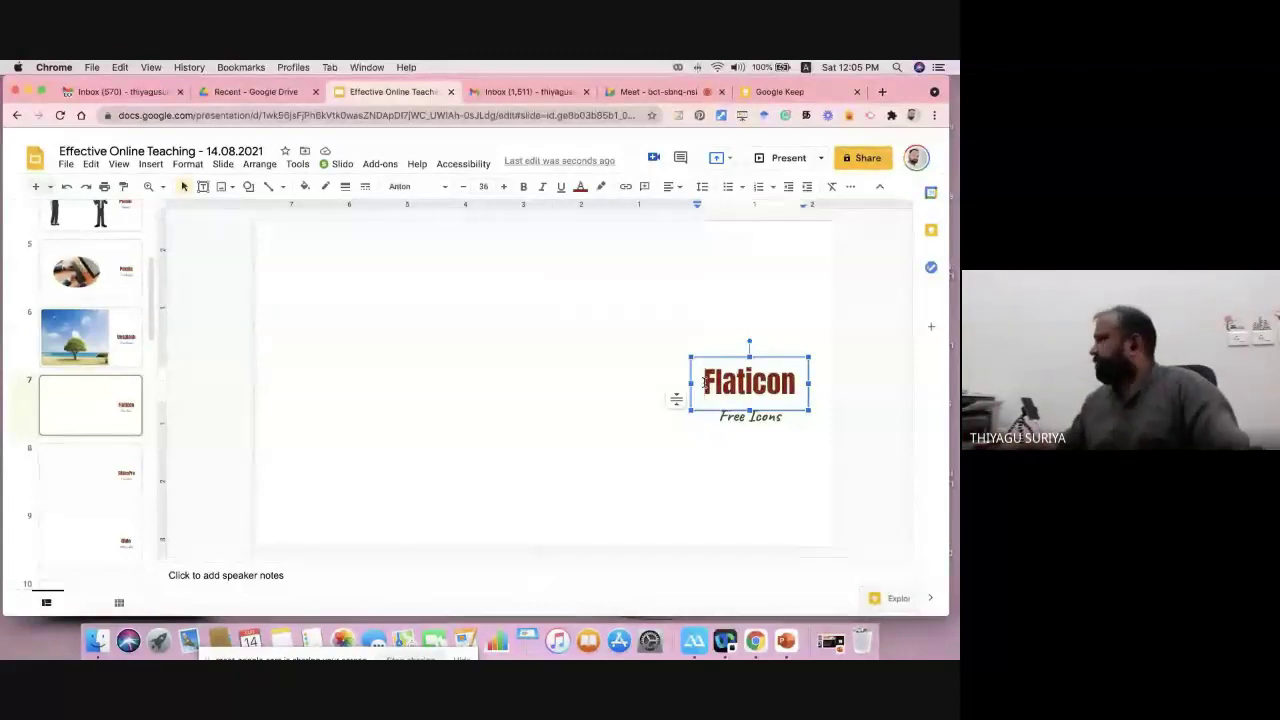
click(75, 340)
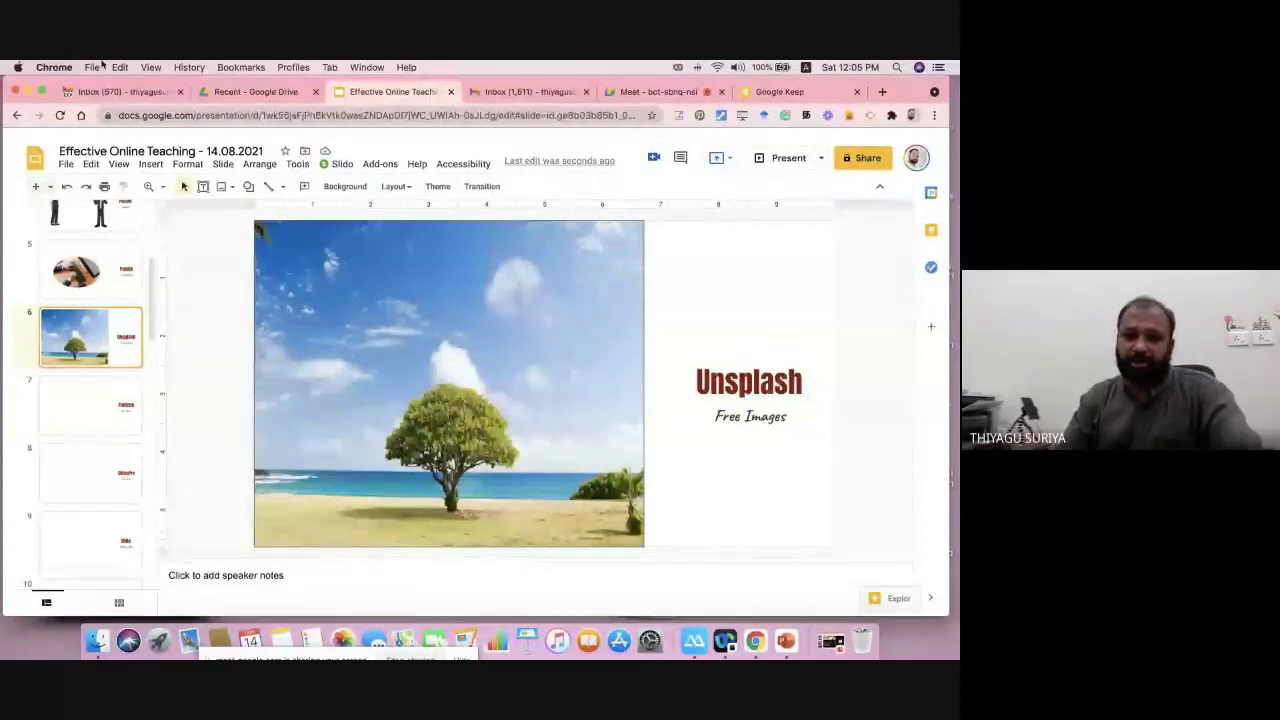
Step: Add a 'Tree' text box in the sky above the tree, then return to slide 7
click(151, 164)
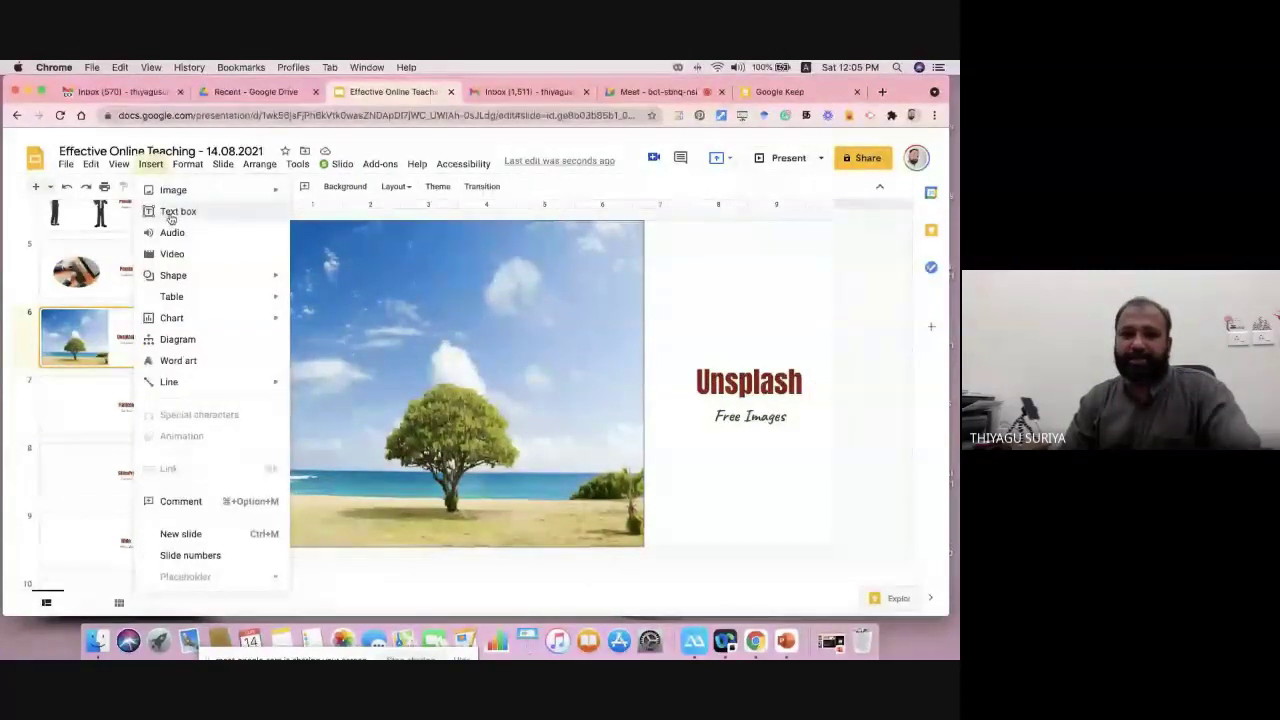
click(179, 212)
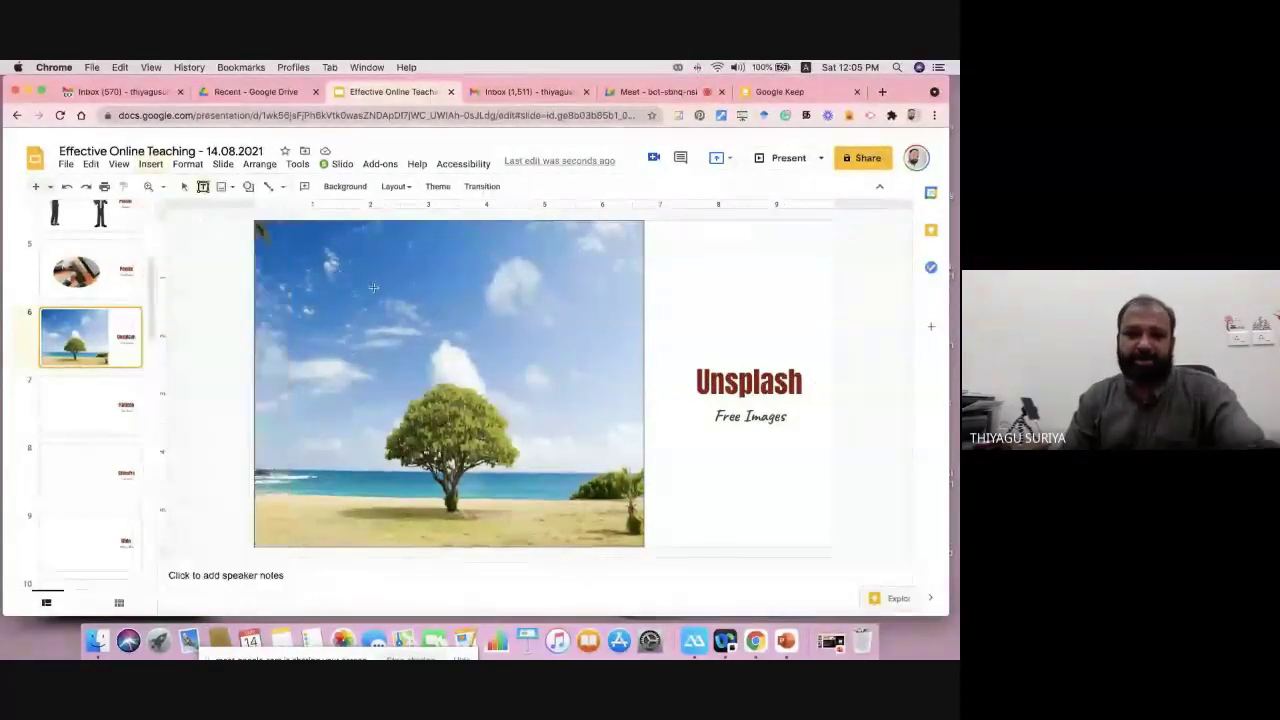
drag(341, 275, 461, 302)
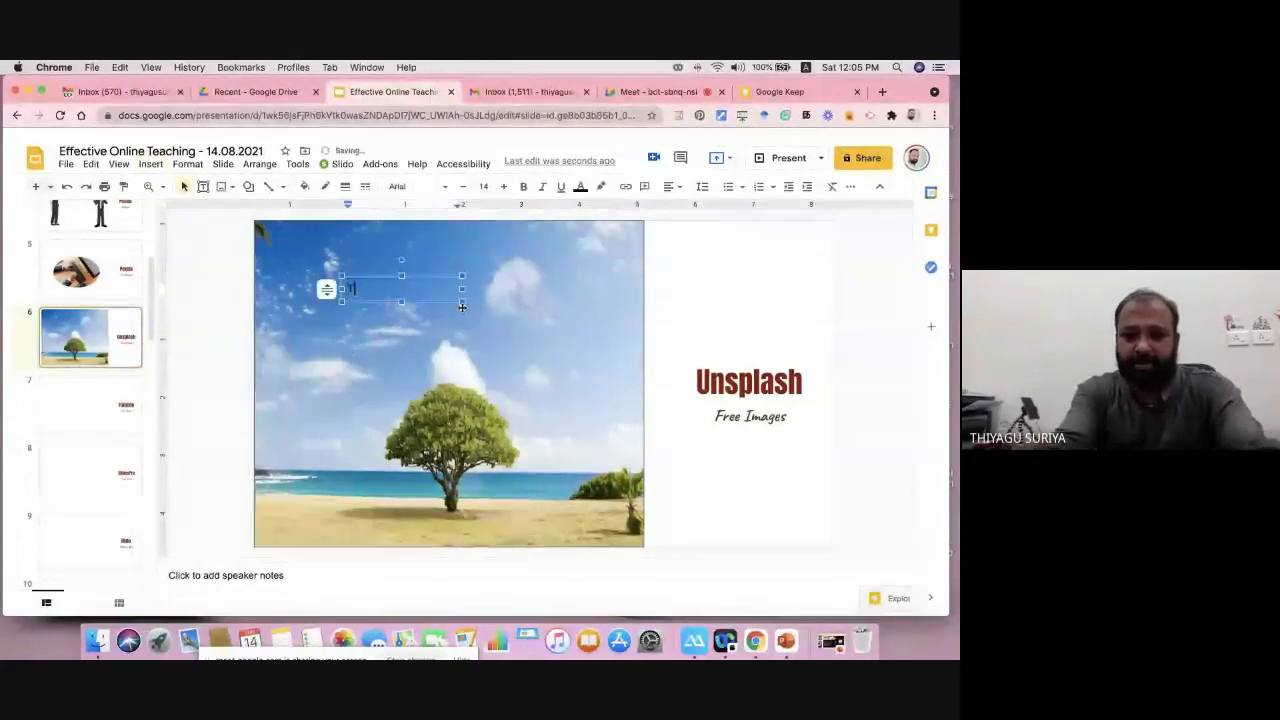
text(Tr)
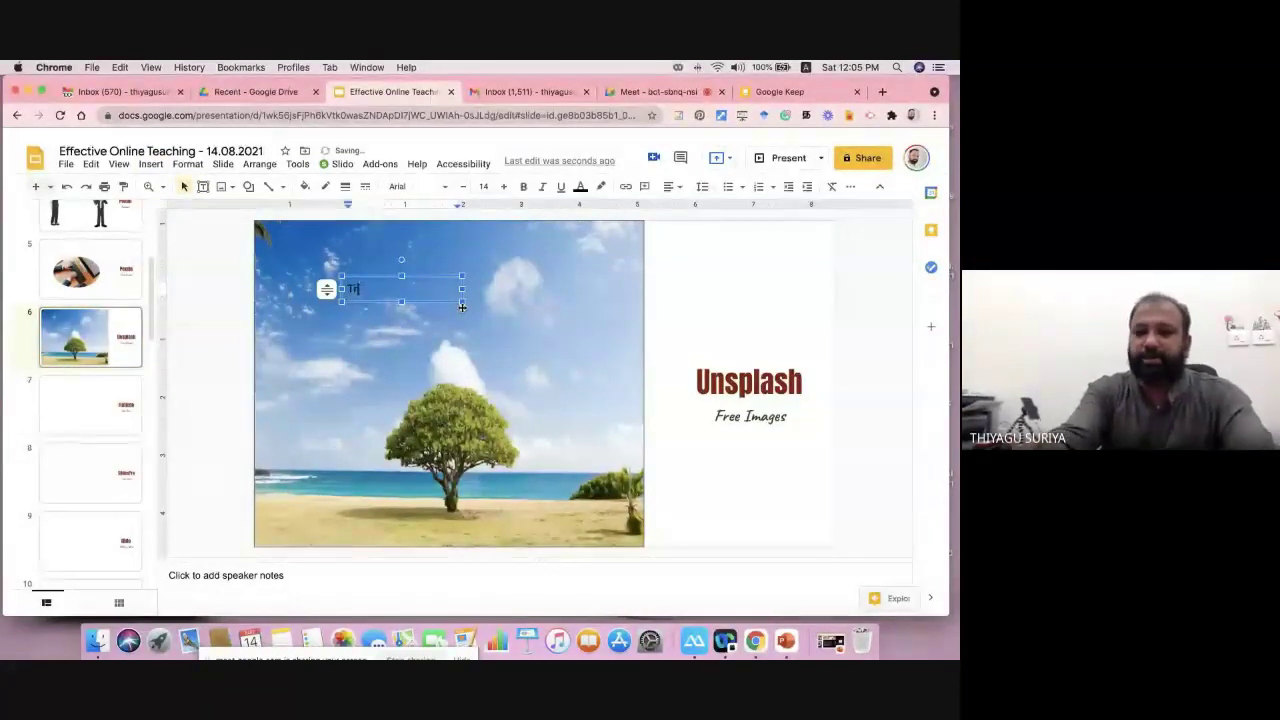
text(ee)
key(Return)
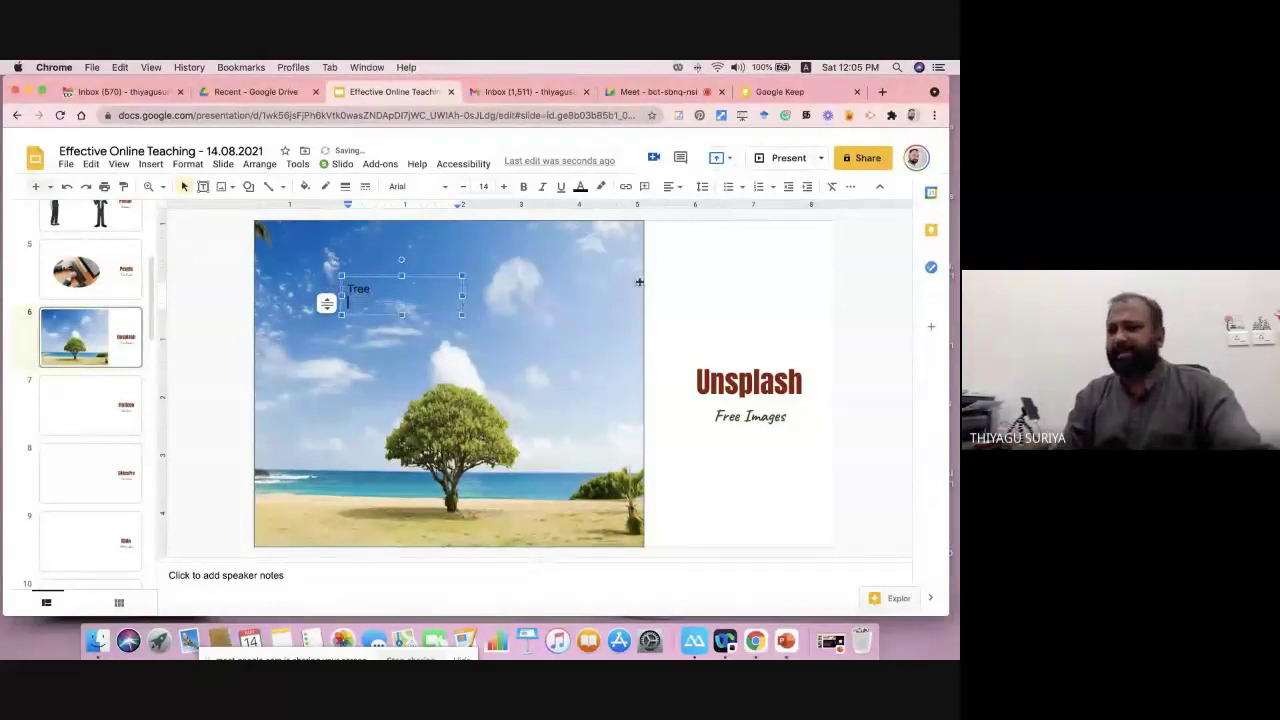
click(729, 277)
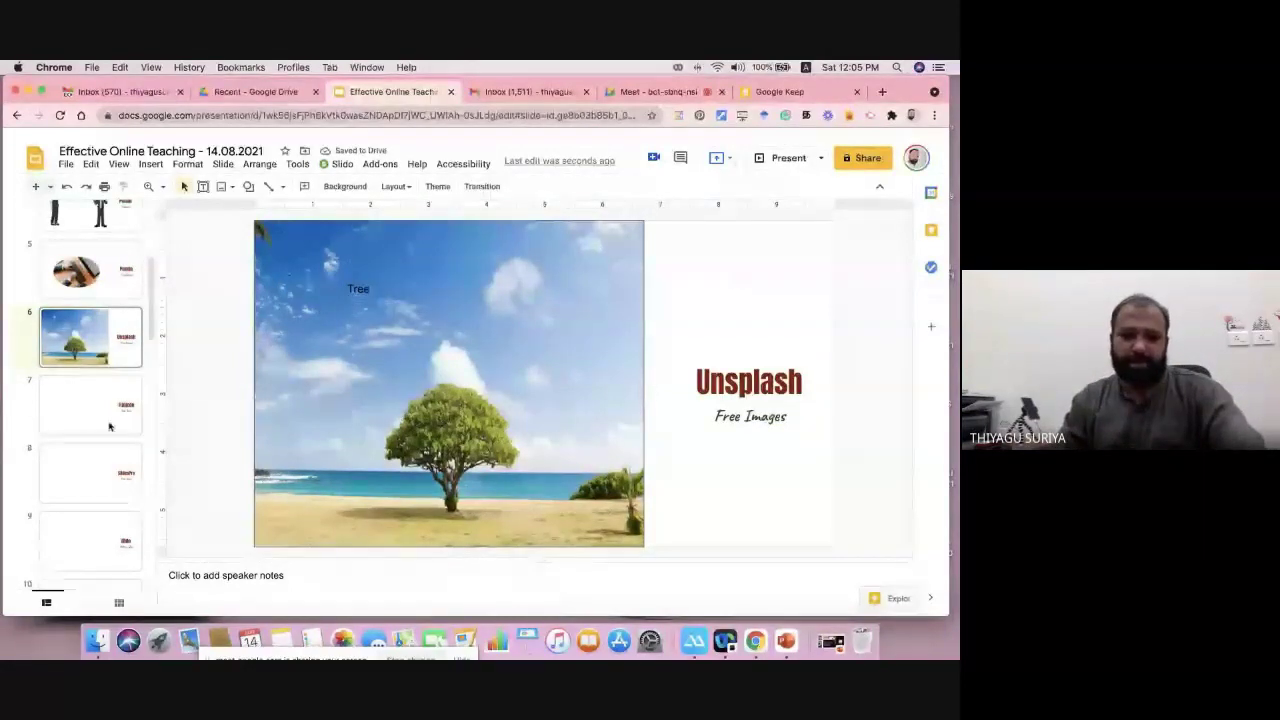
click(72, 408)
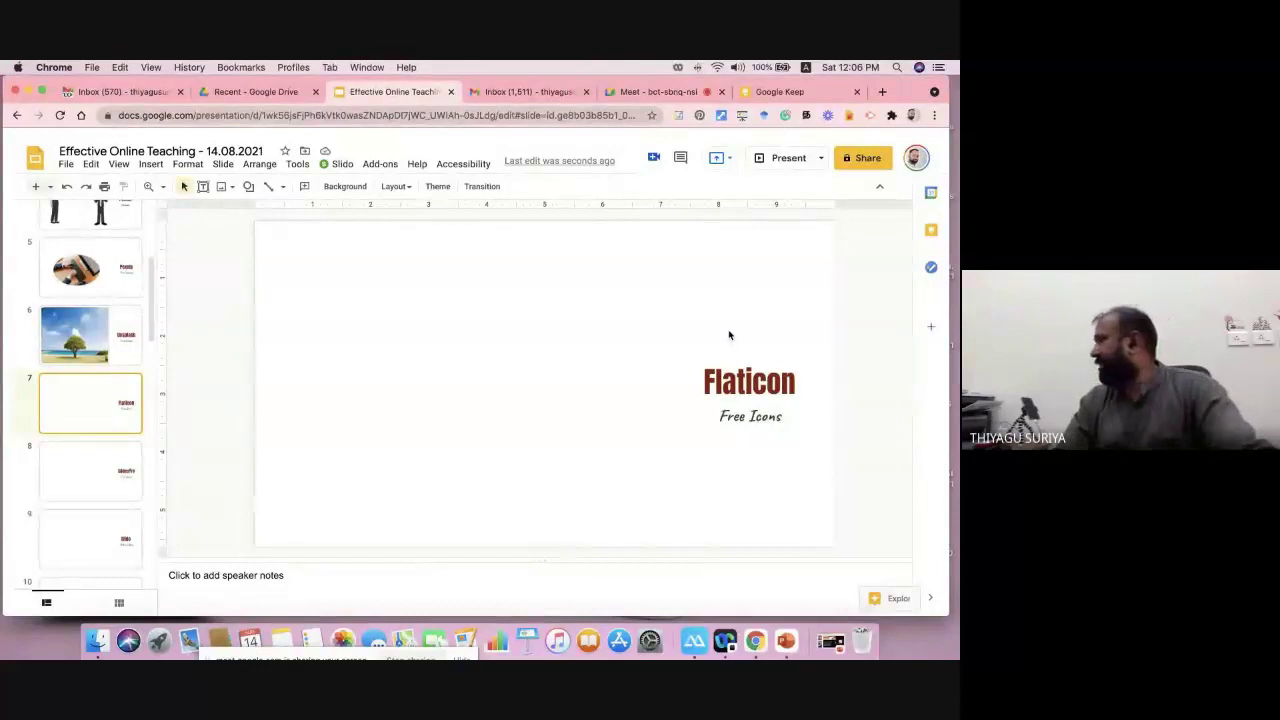
Step: Launch the Icons for Slides & Docs add-on from the Add-ons menu
click(380, 164)
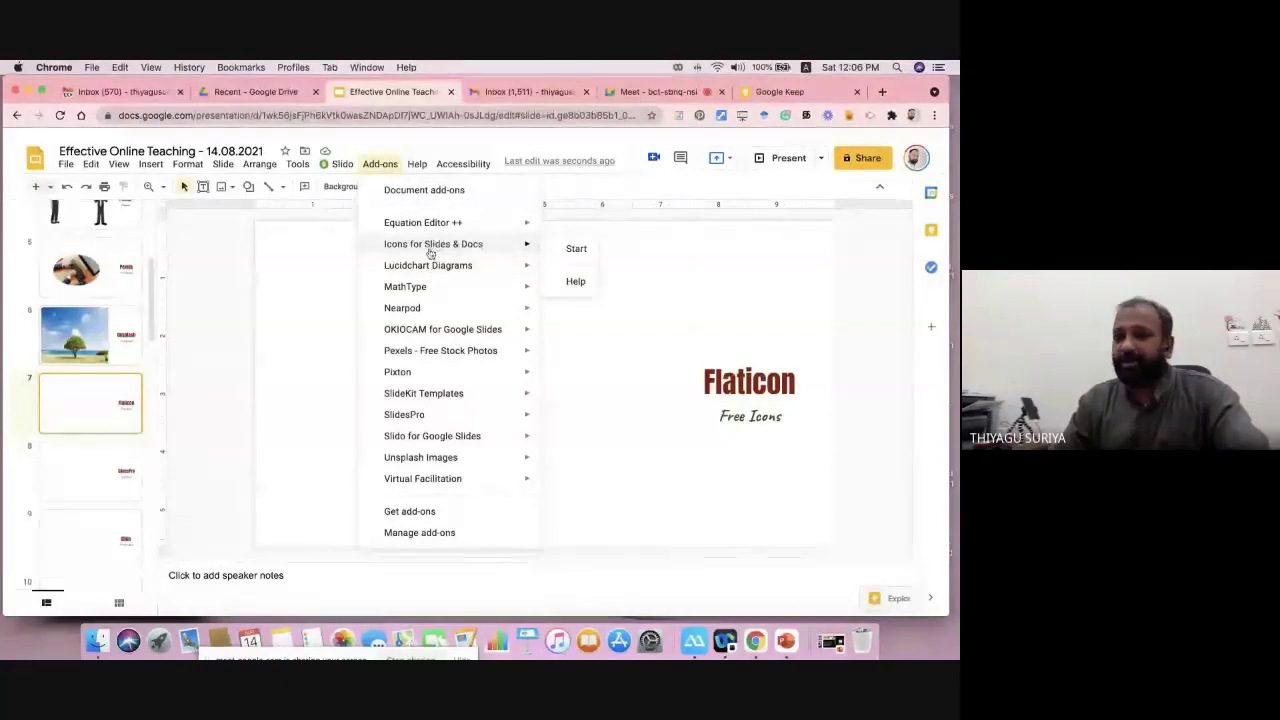
click(576, 250)
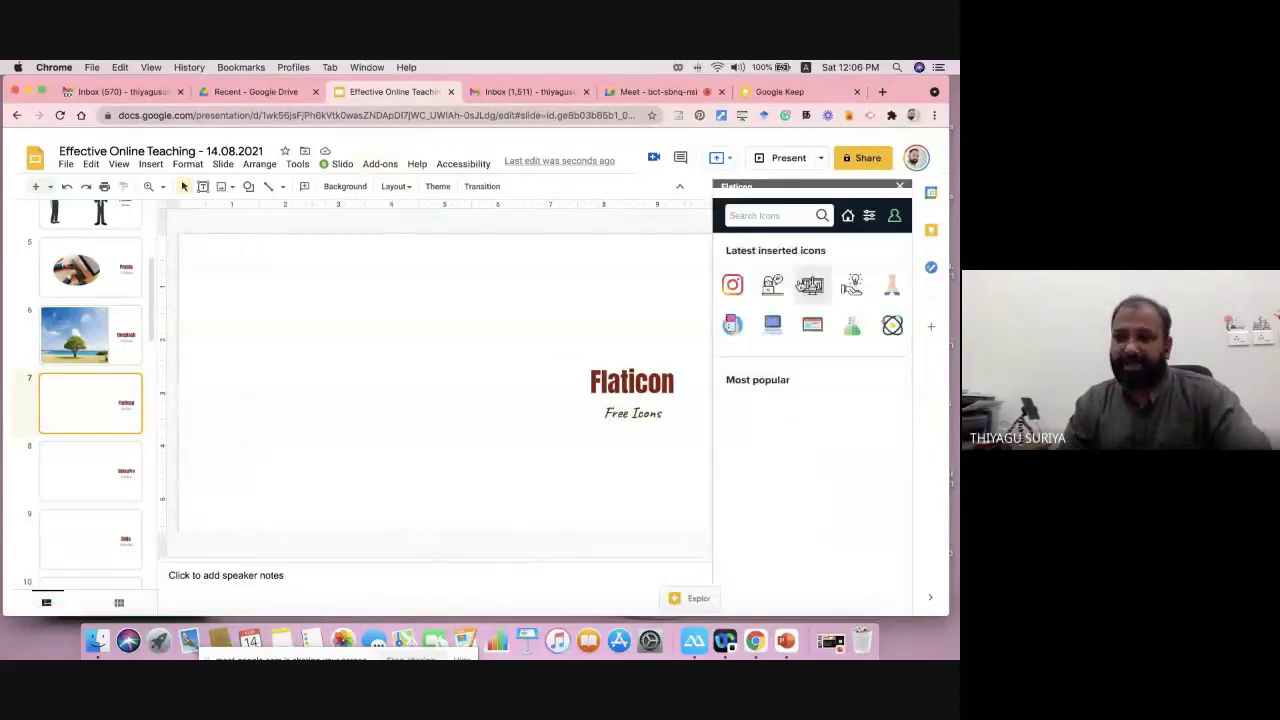
scroll(766, 340, down, 3)
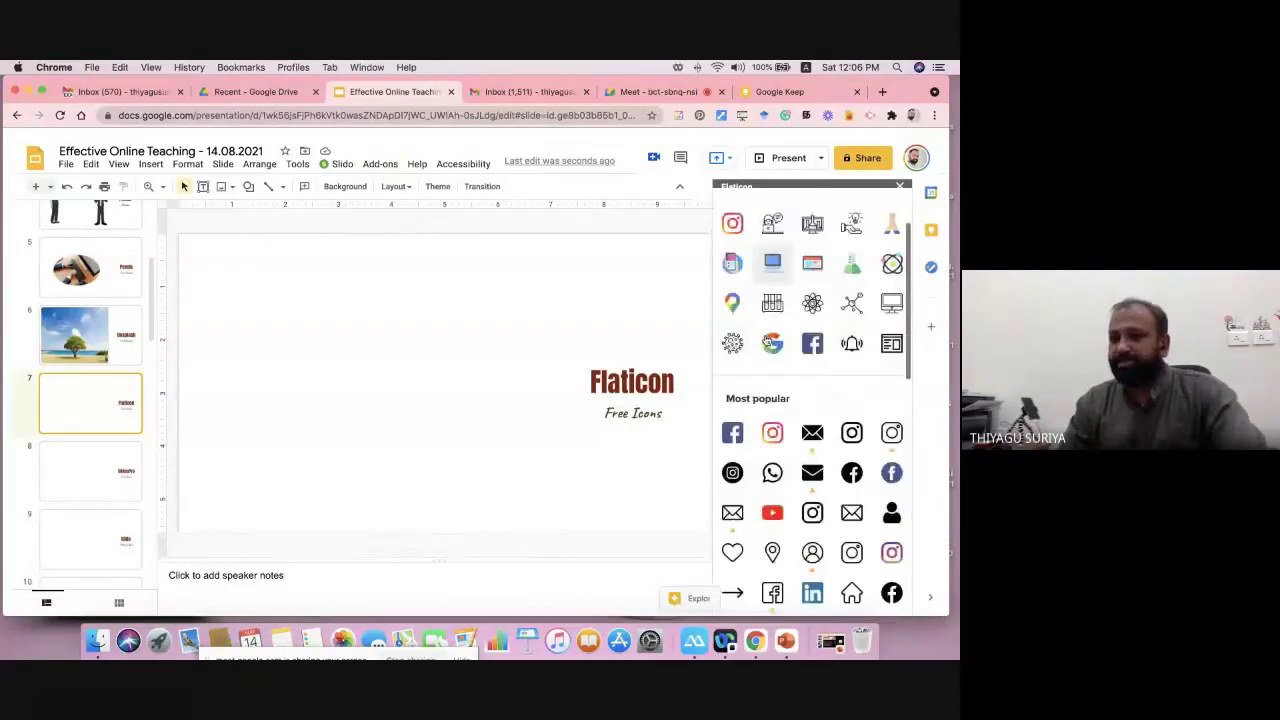
scroll(766, 340, down, 2)
scroll(764, 300, up, 6)
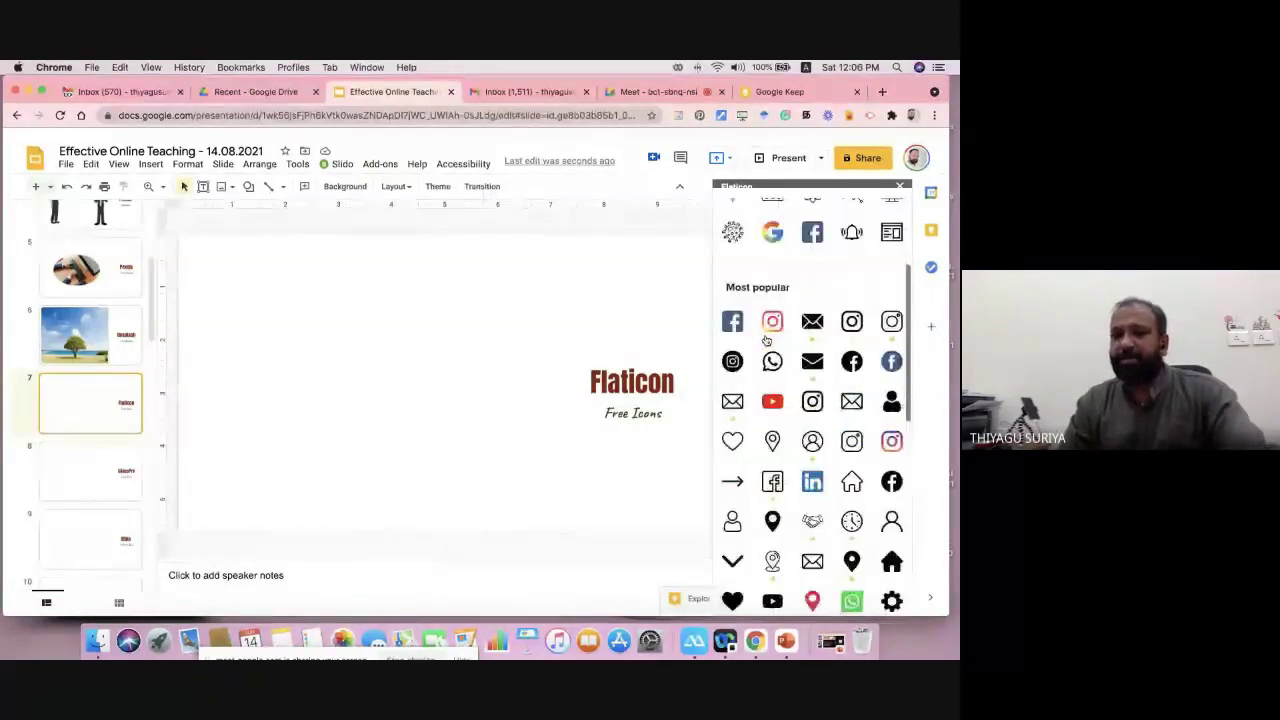
Step: Search the Flaticon icon library for chemistry icons
click(761, 218)
text(vi)
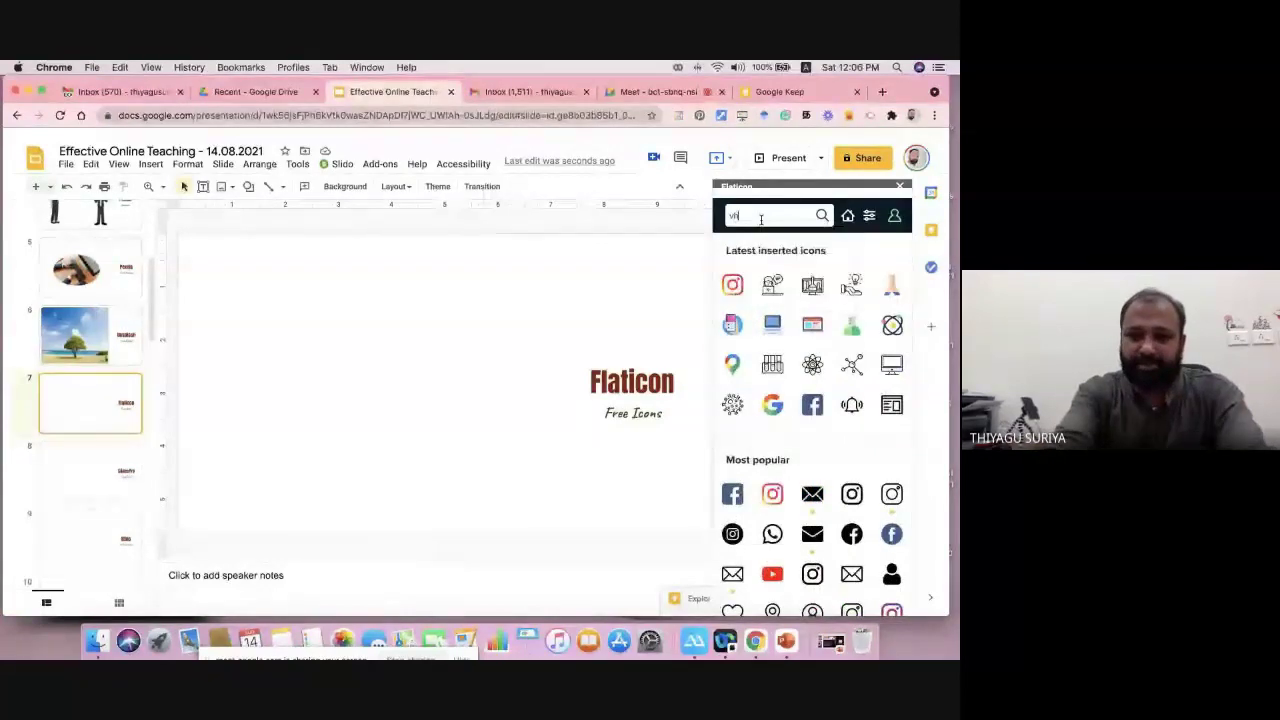
text(deo)
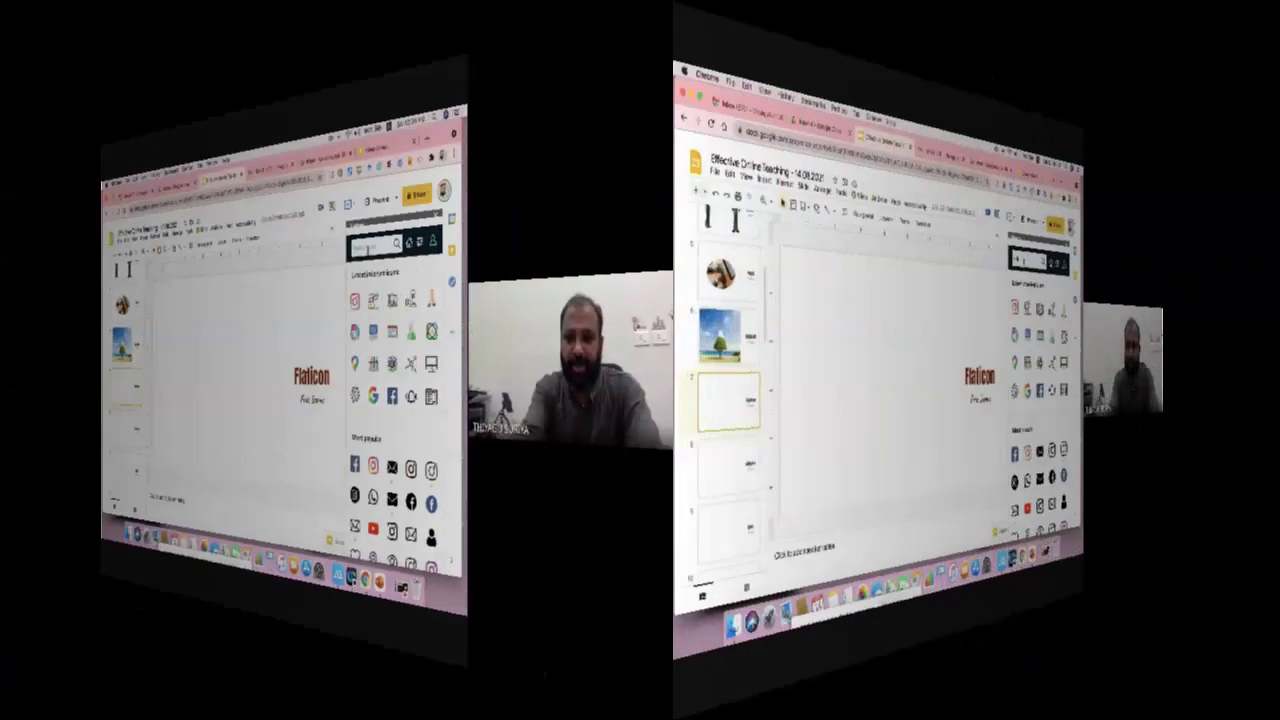
text(heetah)
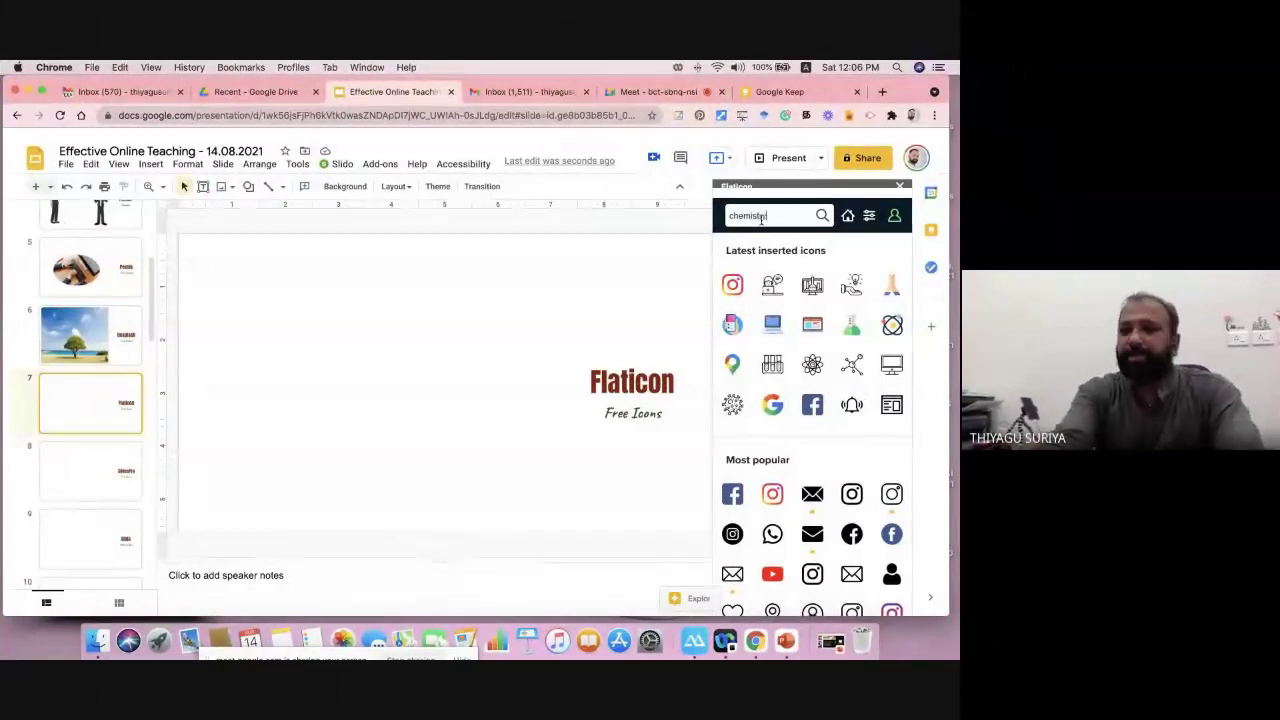
key(Return)
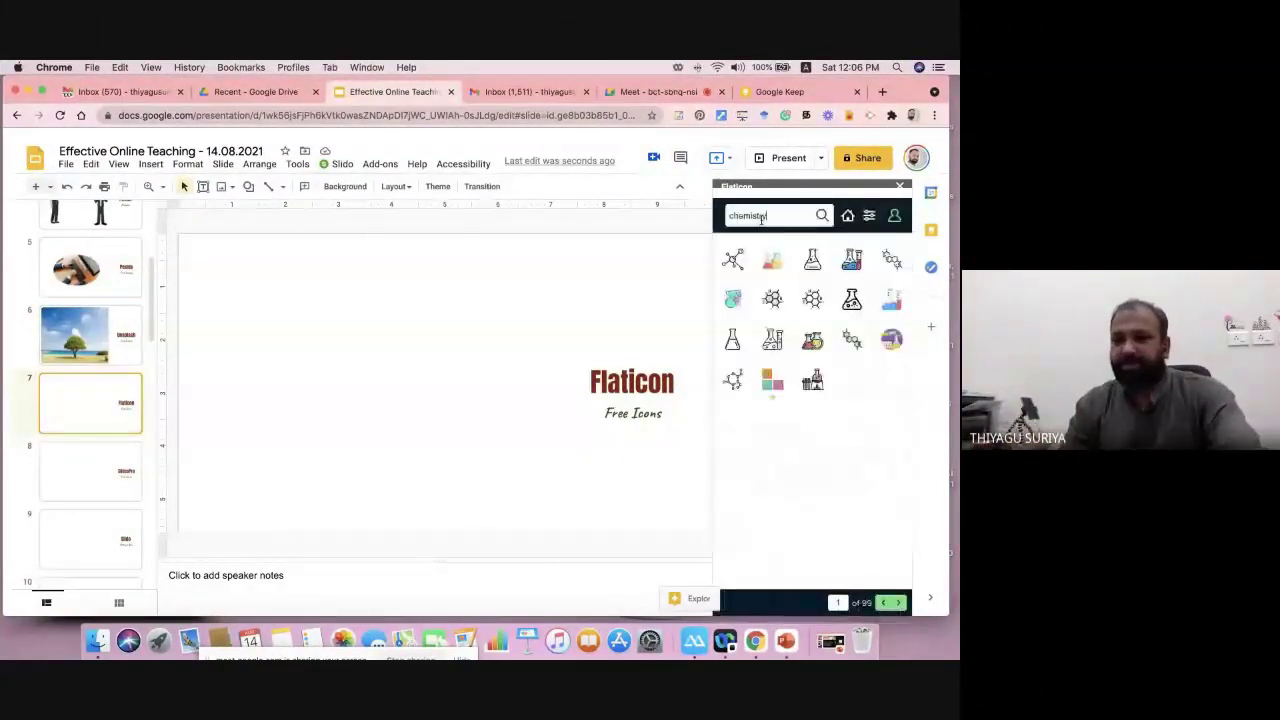
scroll(785, 449, down, 5)
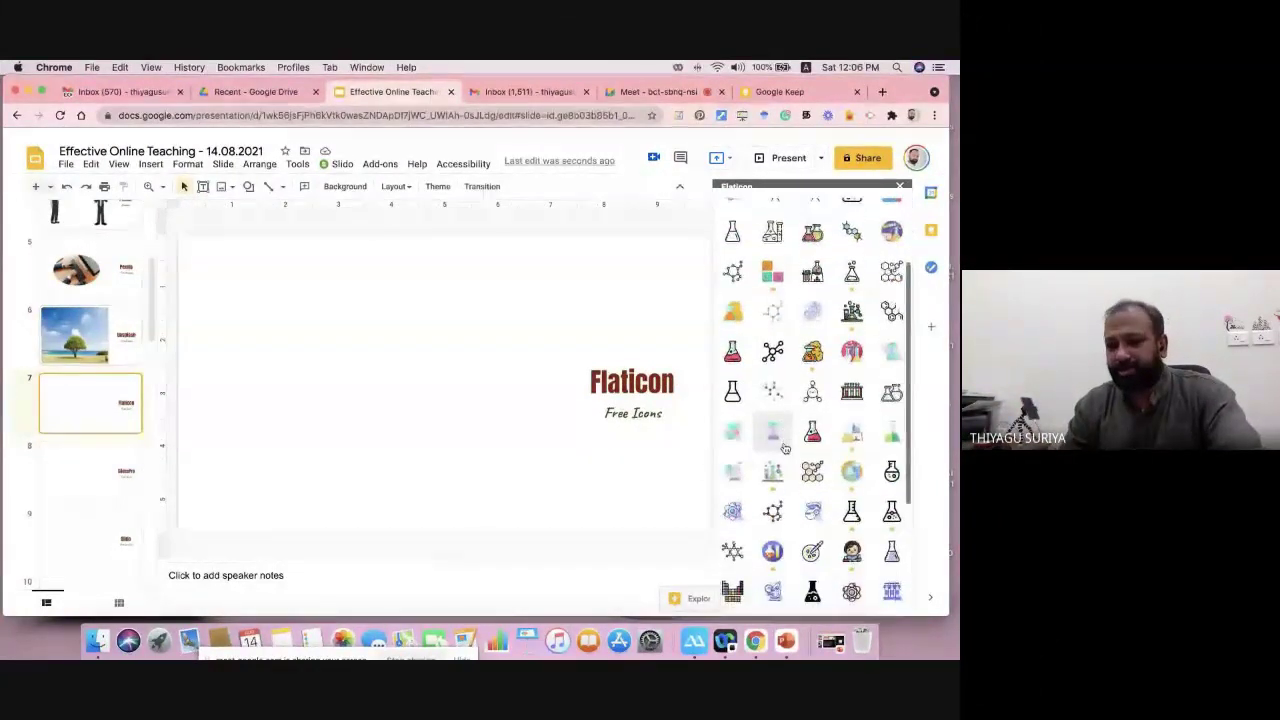
scroll(785, 449, down, 1)
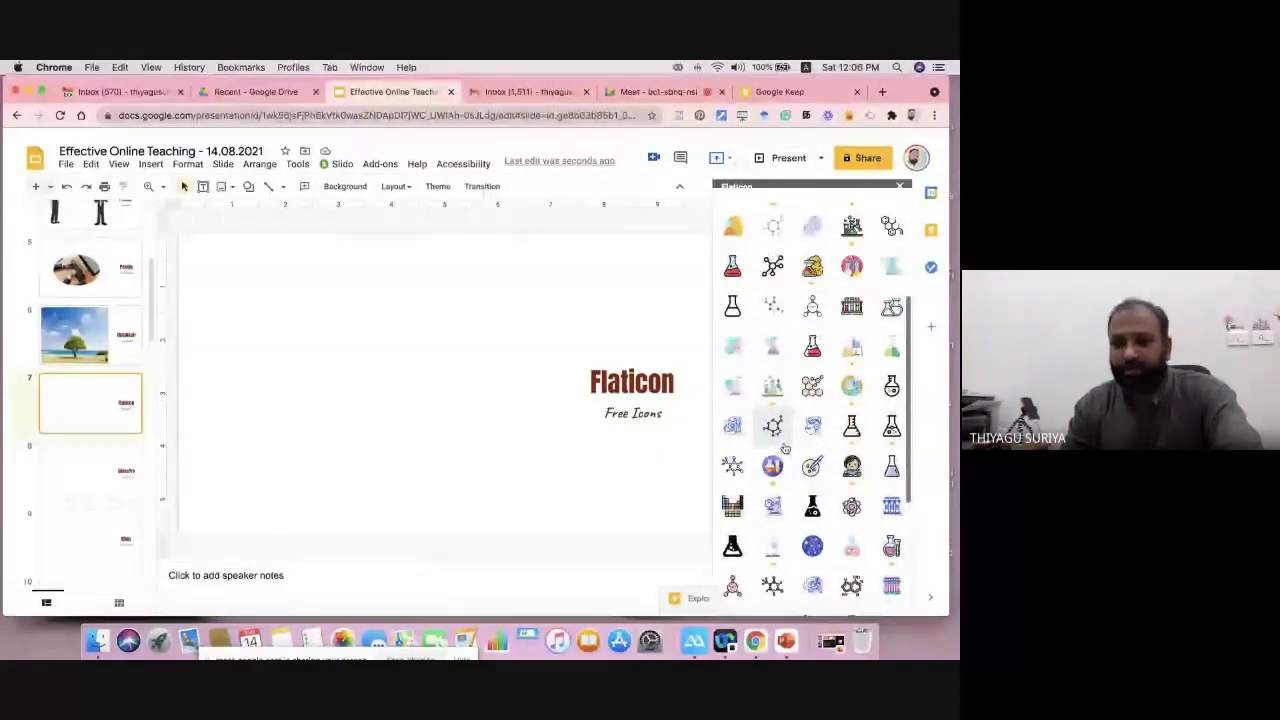
scroll(785, 449, up, 5)
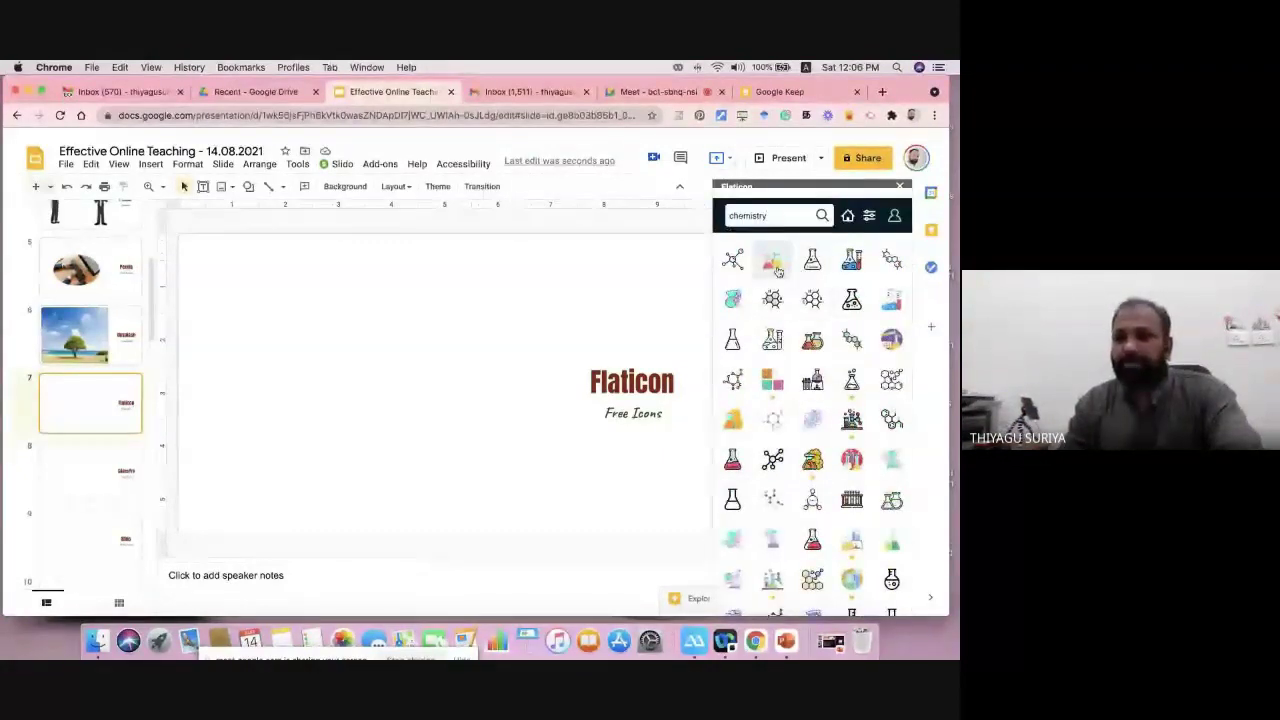
Step: Insert the two-flask chemistry icon, move it lower and shrink it, then close the panel
click(777, 265)
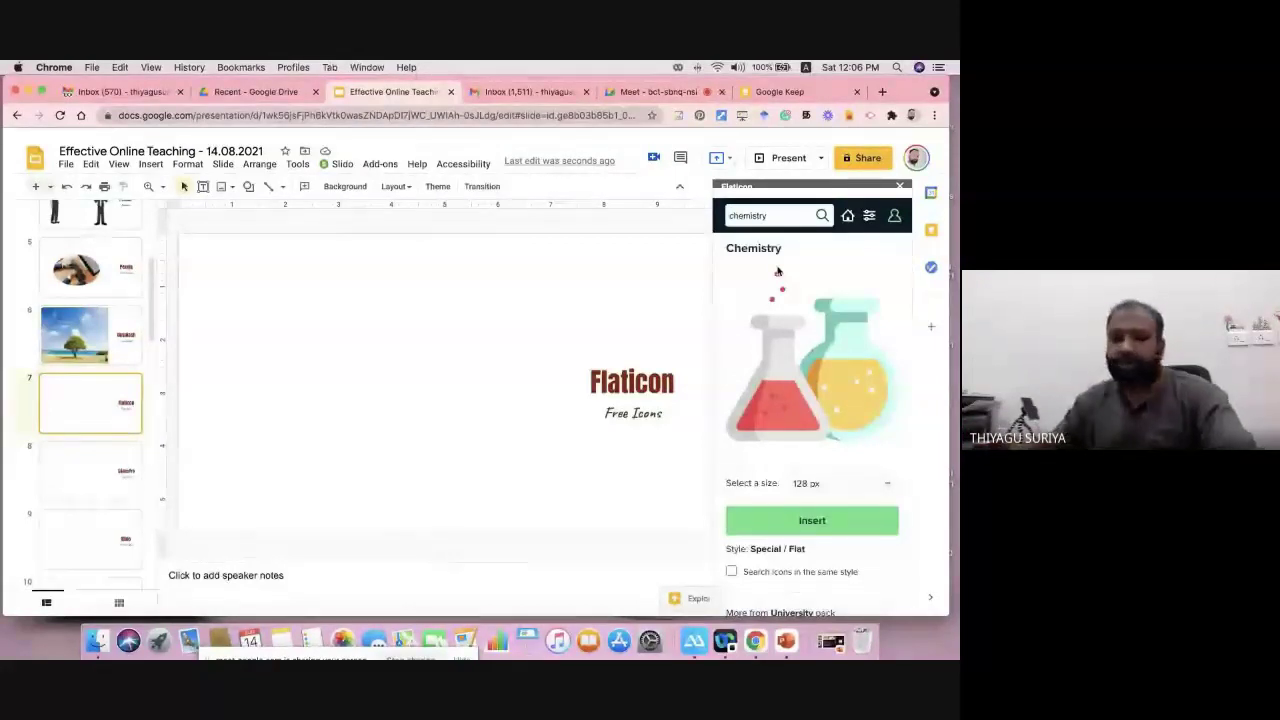
click(810, 522)
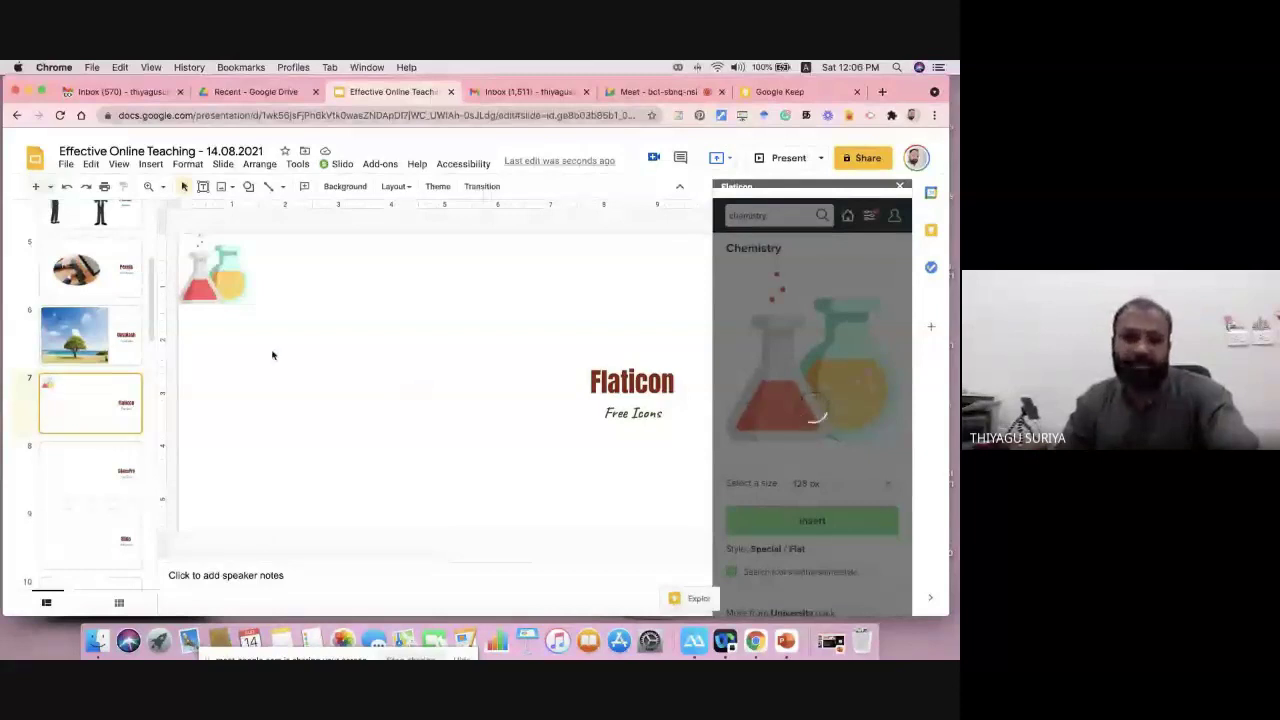
drag(223, 281, 268, 362)
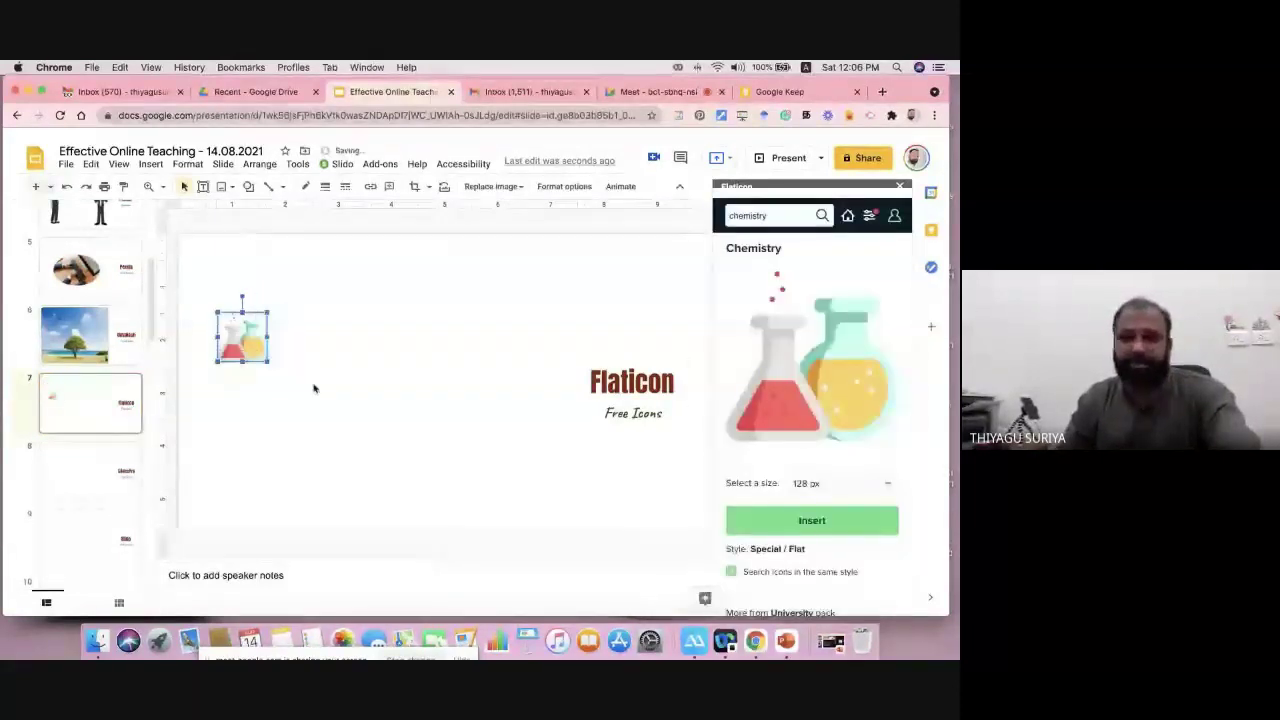
click(355, 349)
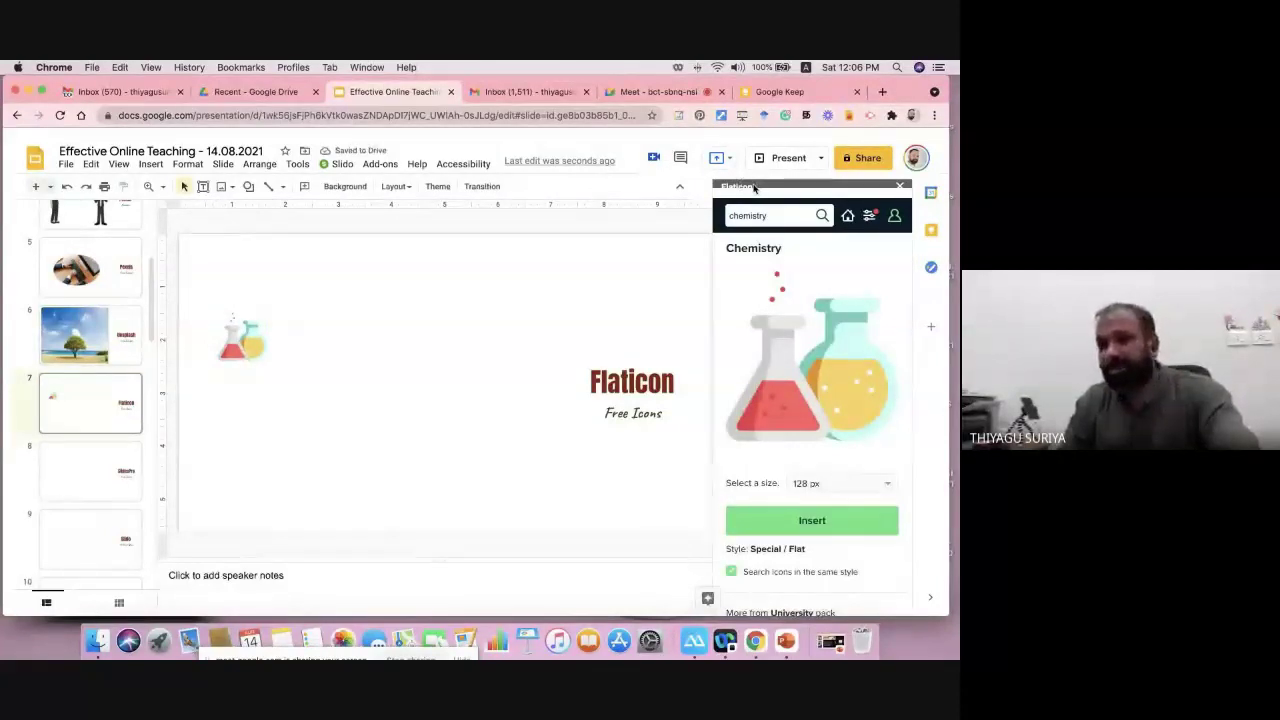
click(901, 188)
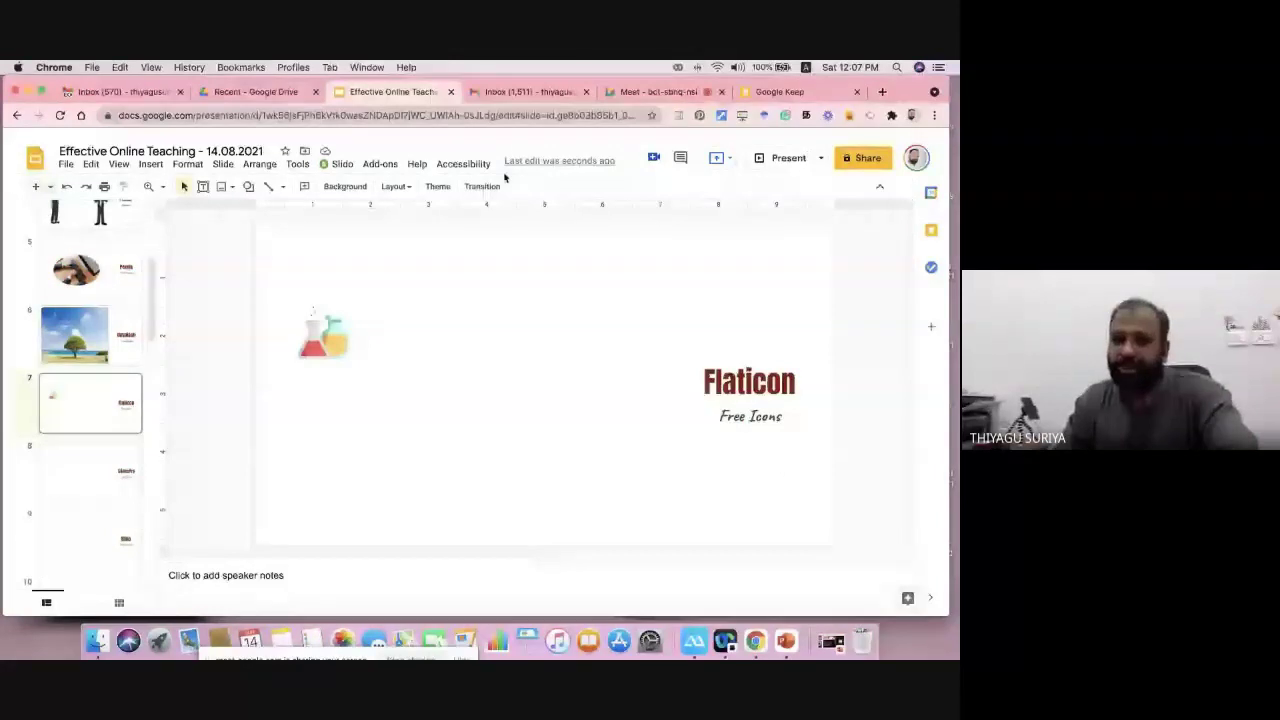
Step: Relaunch the Icons for Slides & Docs add-on
click(380, 163)
mouse_move(395, 245)
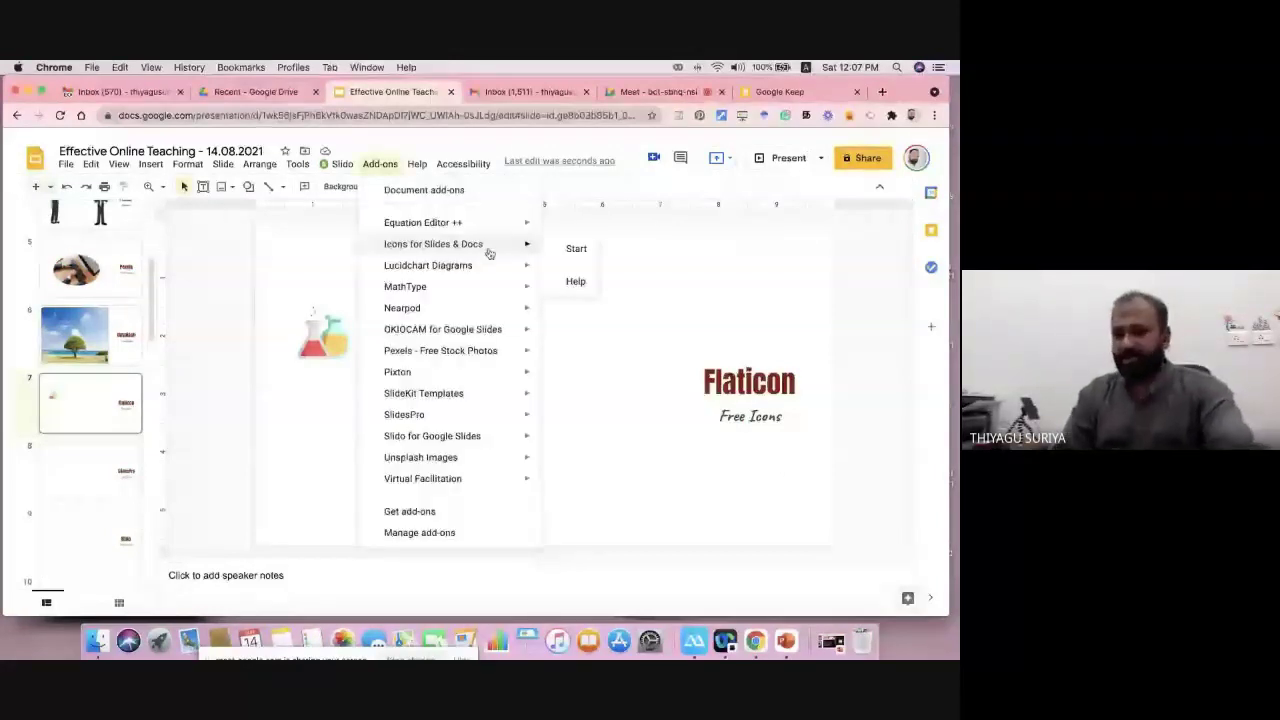
click(566, 250)
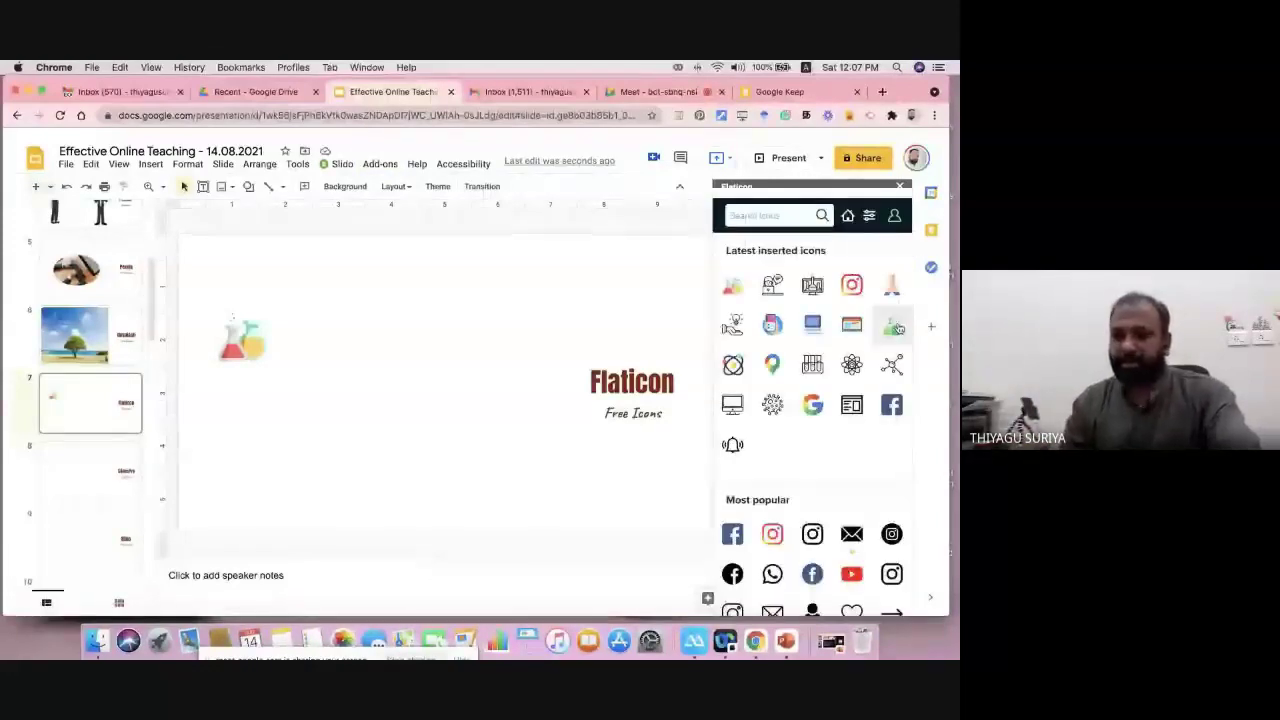
Step: Insert another chemistry icon recoloured purple and place it beside the flask illustration
click(851, 289)
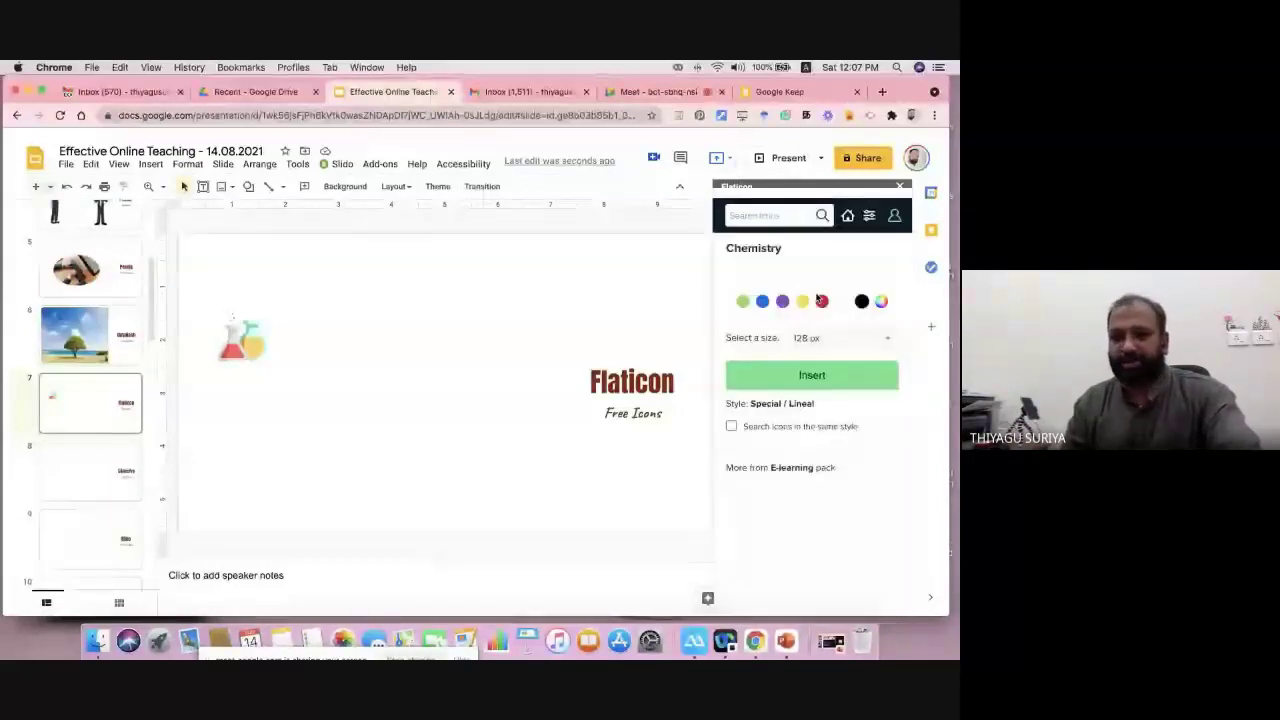
click(821, 479)
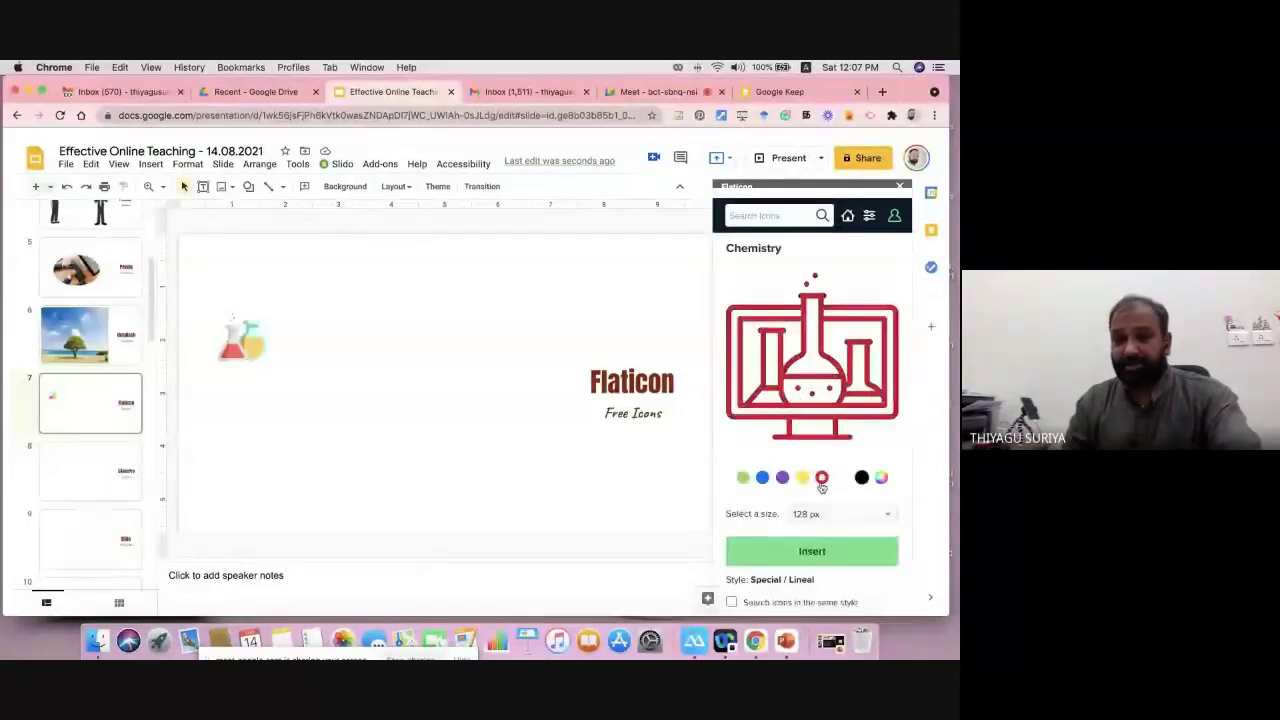
click(782, 477)
click(811, 553)
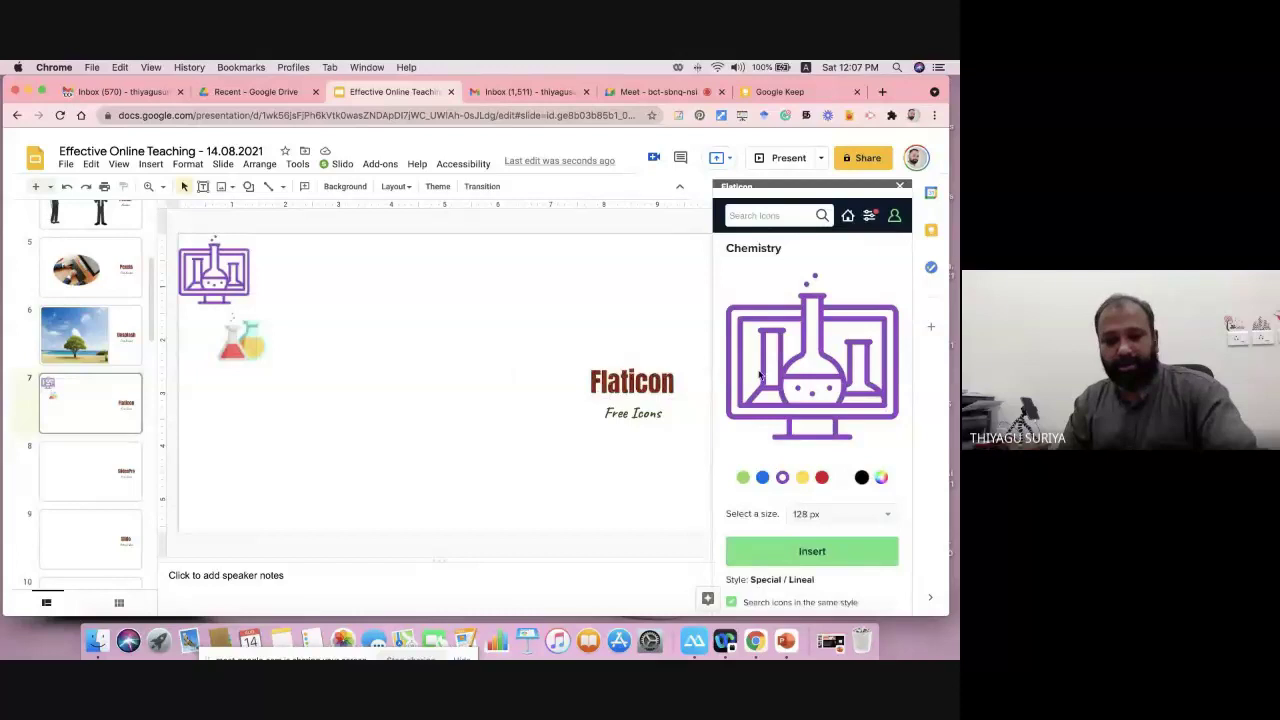
drag(203, 262, 335, 349)
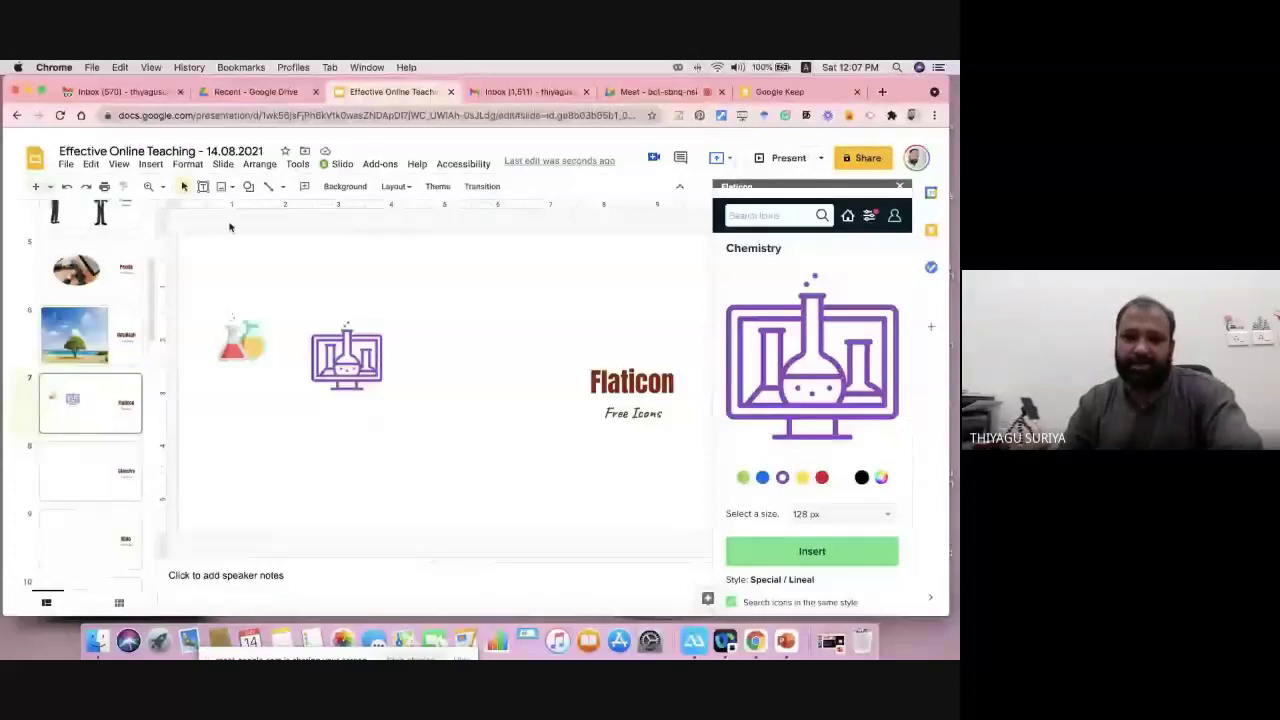
click(392, 165)
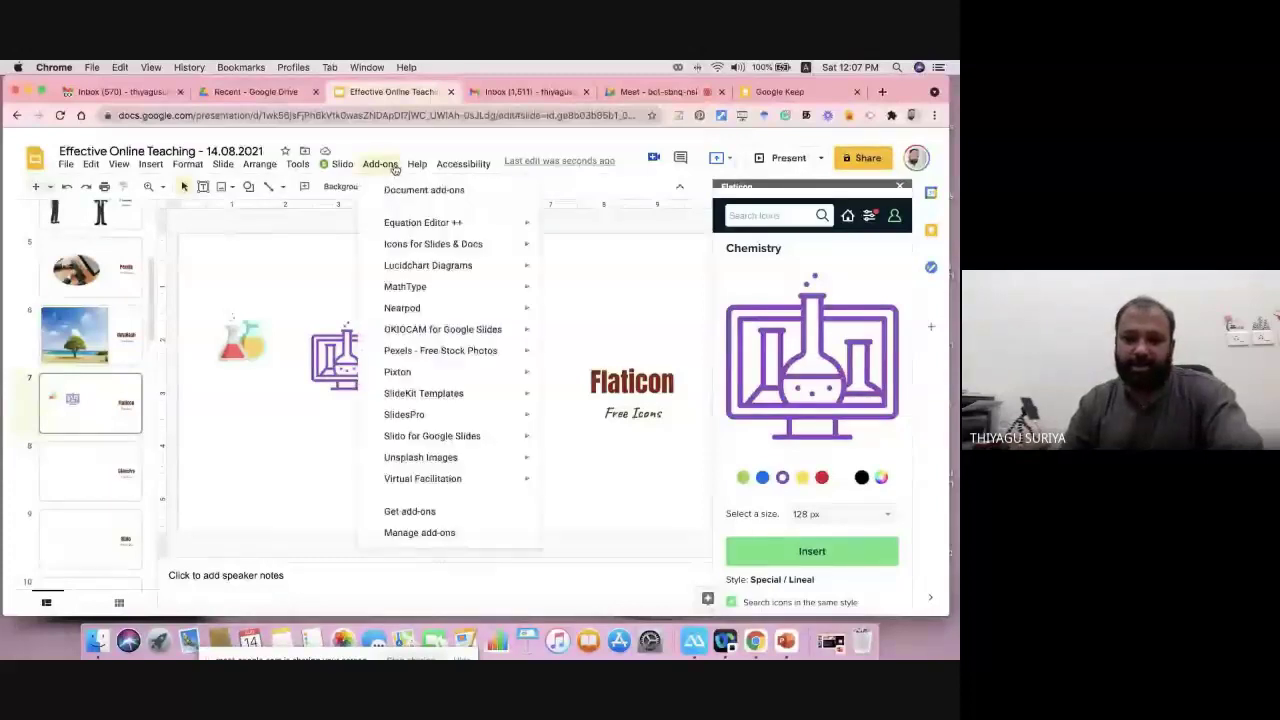
click(420, 511)
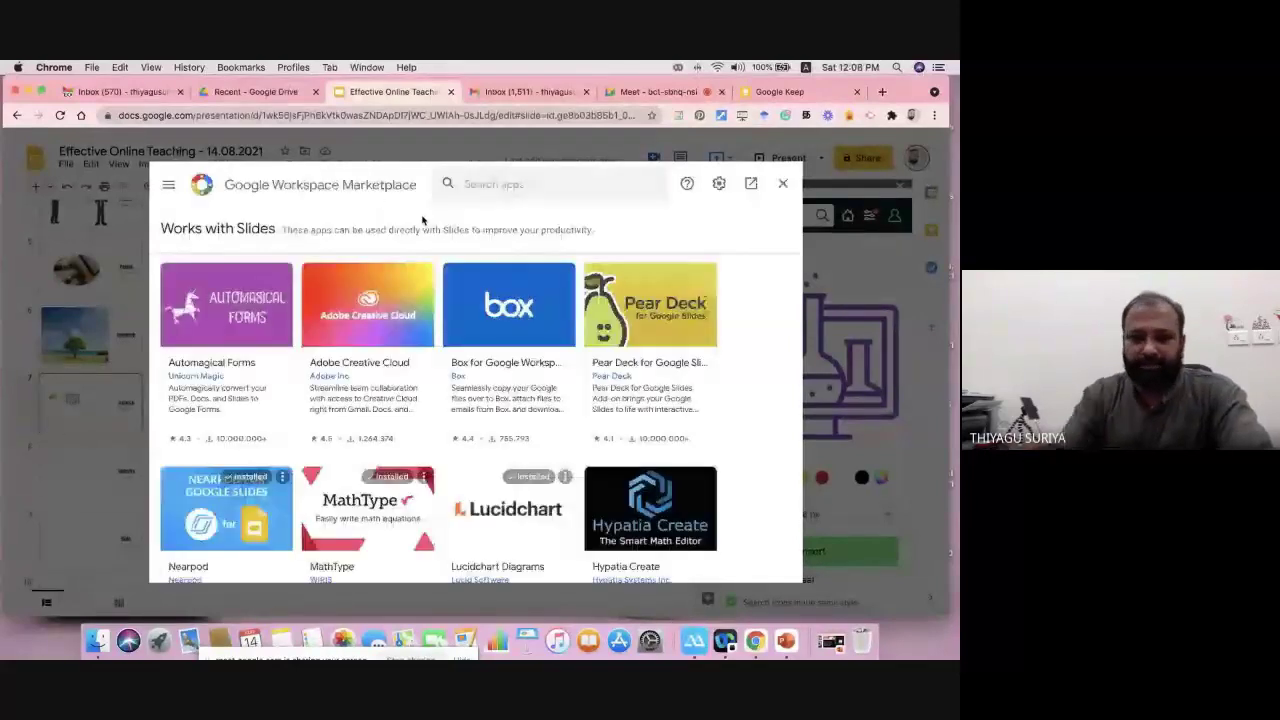
click(487, 183)
text(fla)
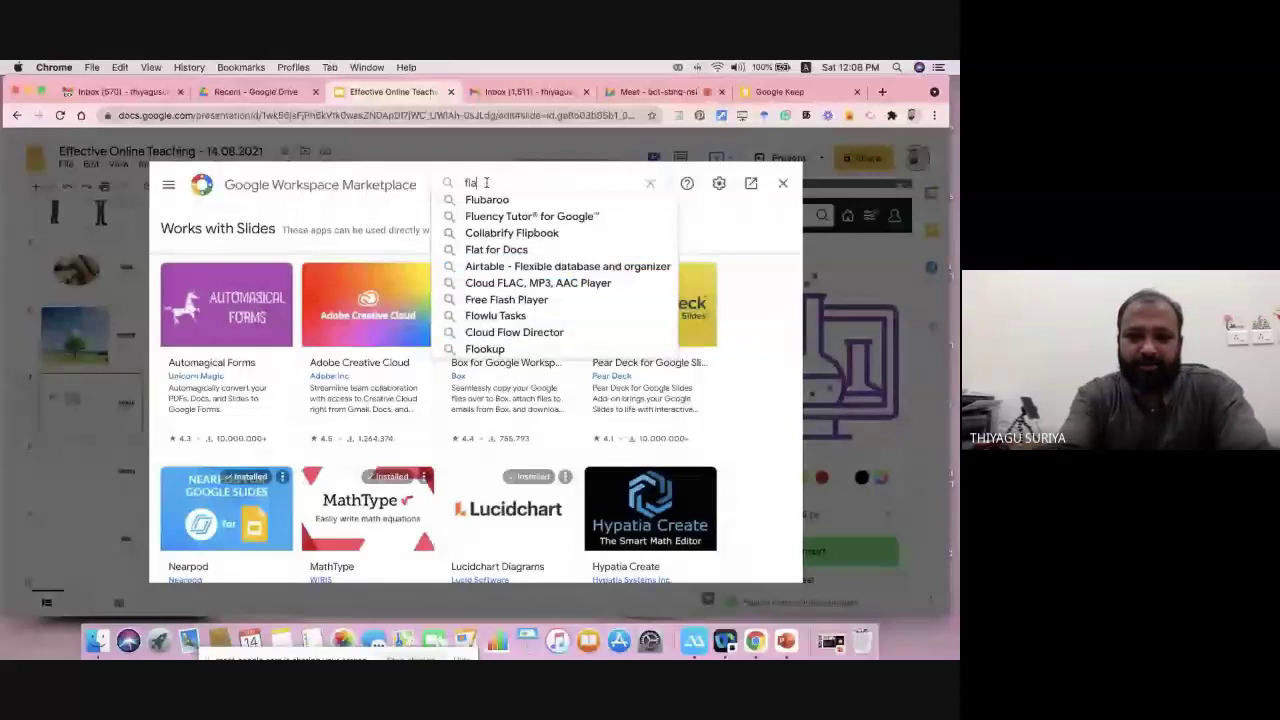
text(ticon)
key(Return)
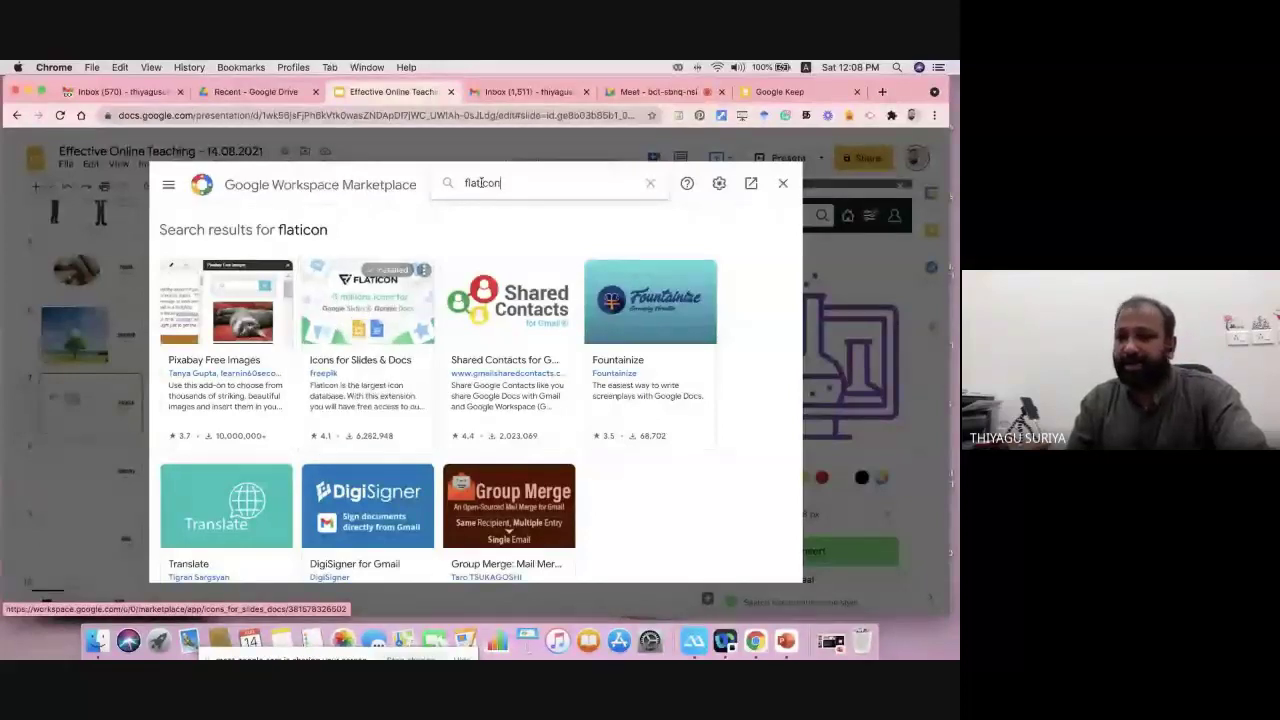
click(776, 193)
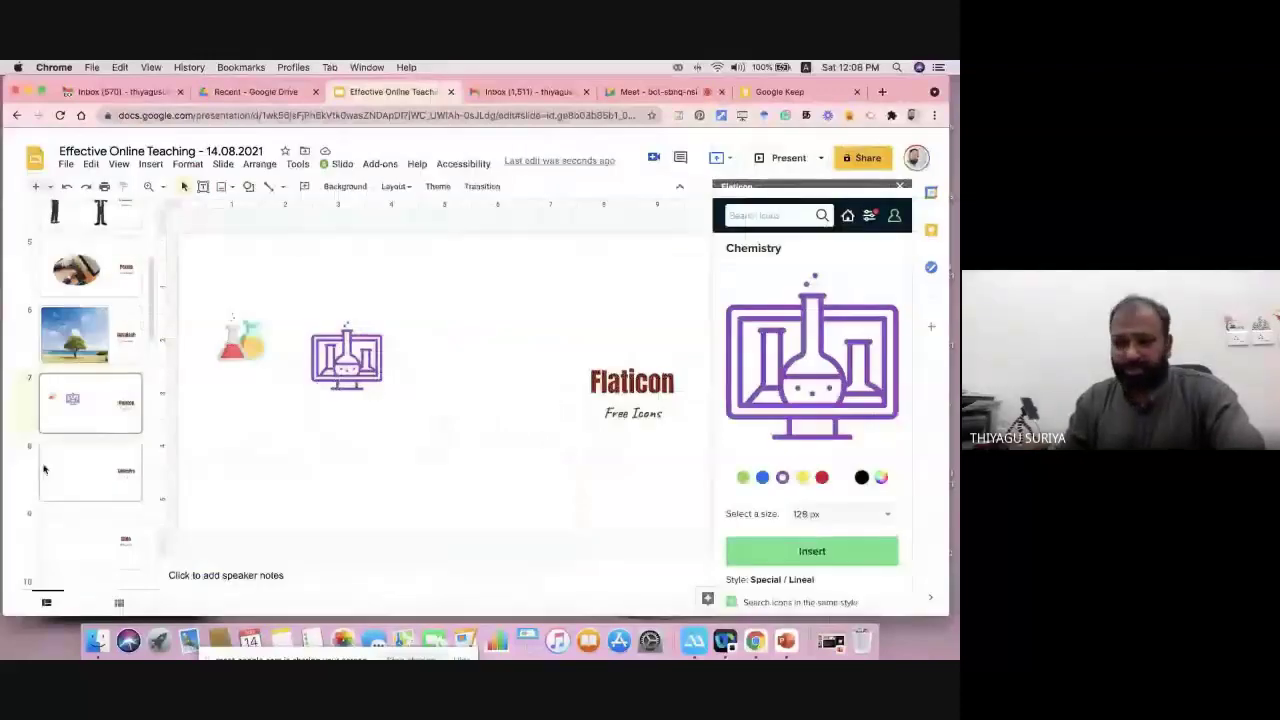
Step: Close the Flaticon icon panel and settle on slide 8, the SlidesPro slide
click(102, 465)
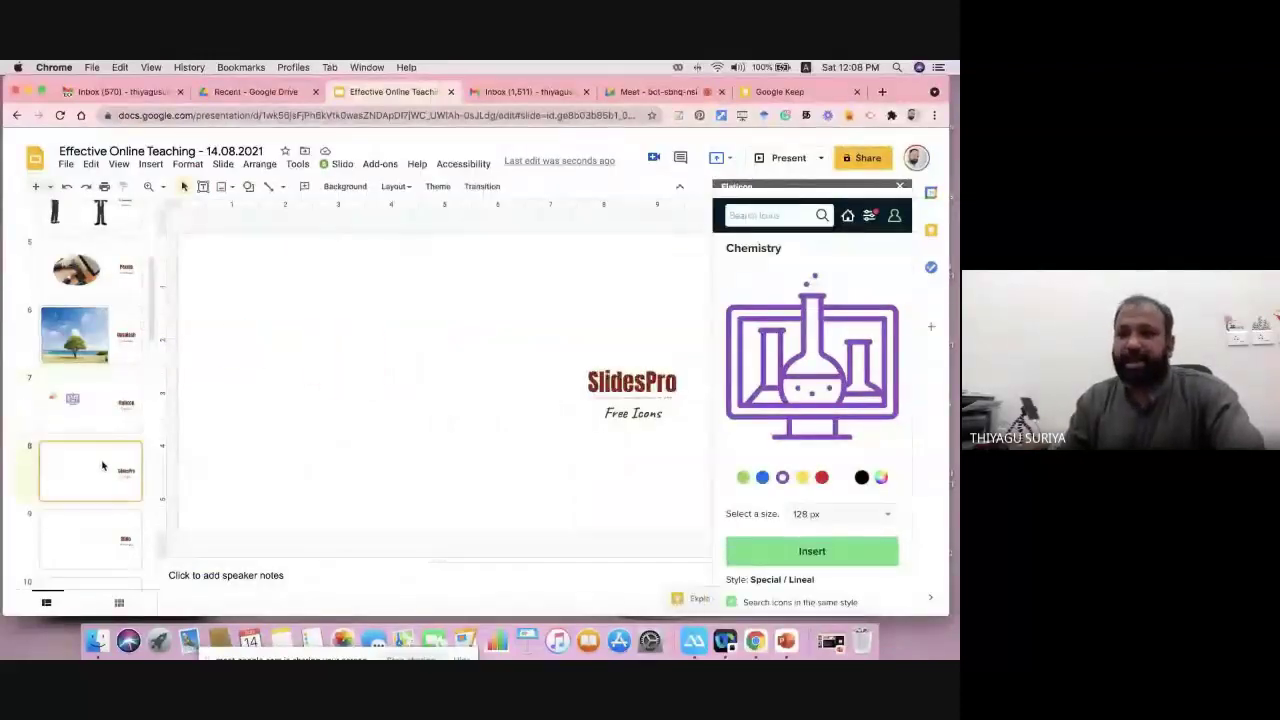
click(902, 189)
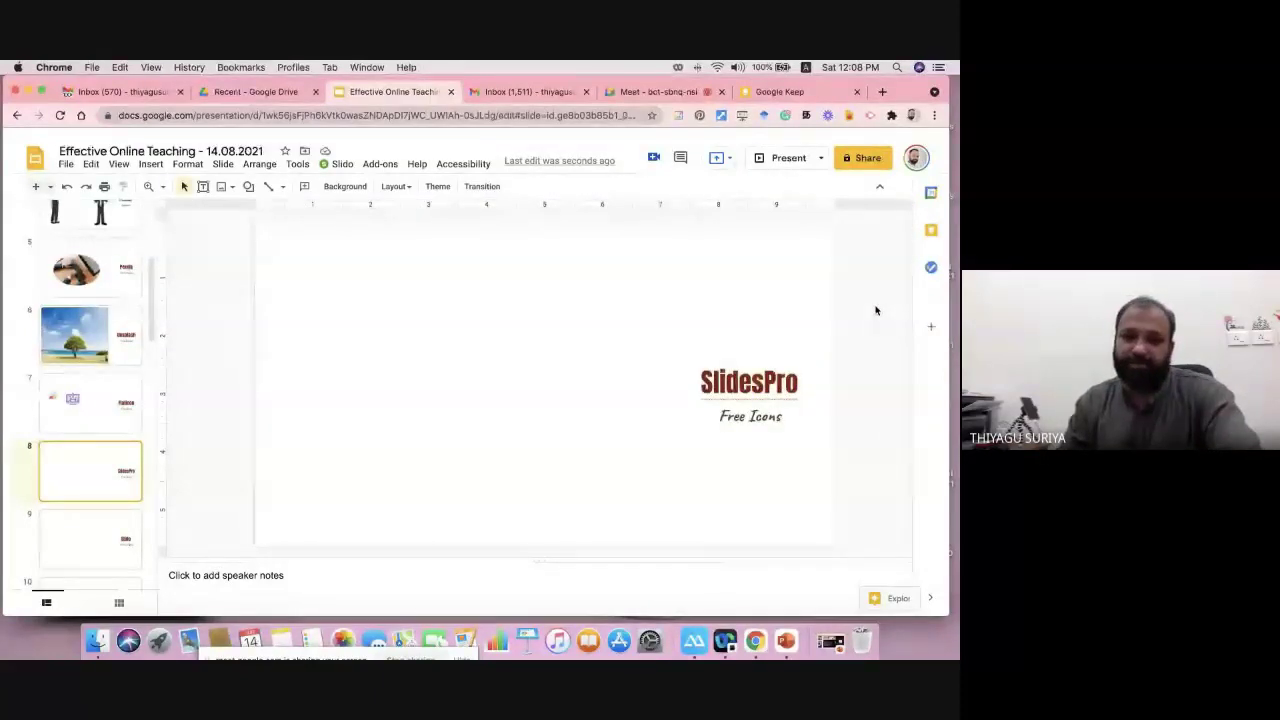
click(91, 427)
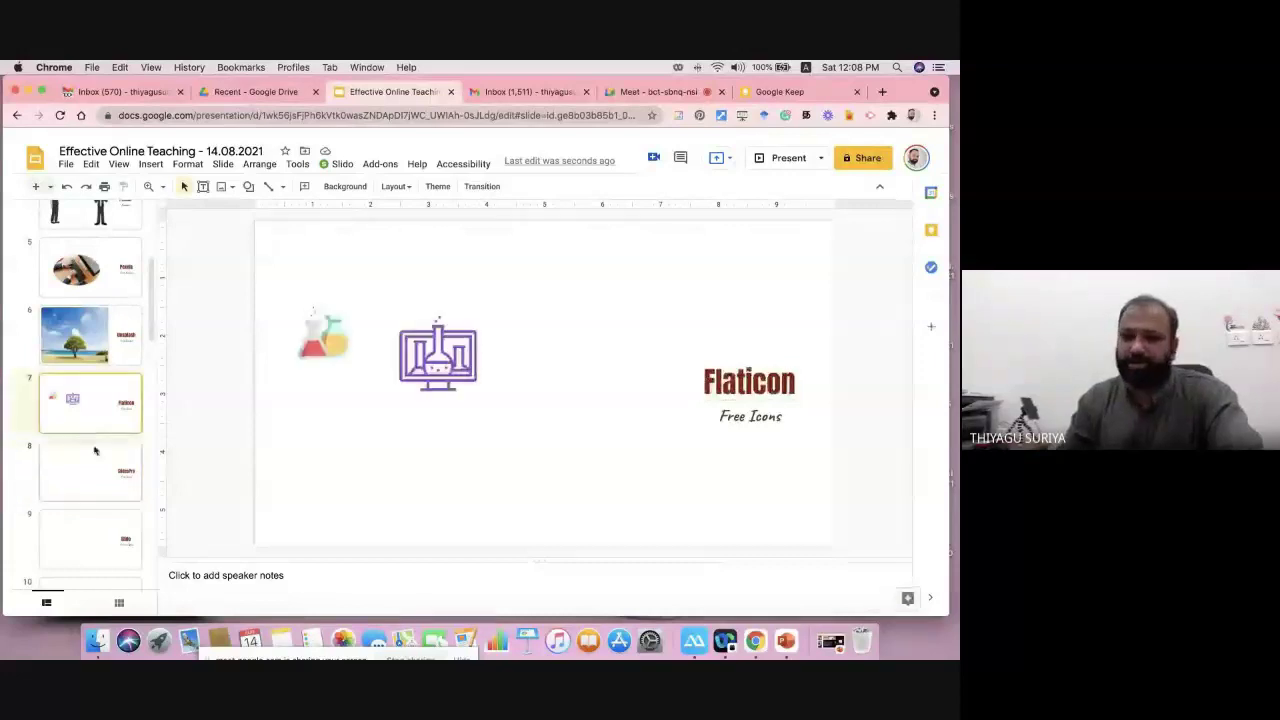
click(93, 455)
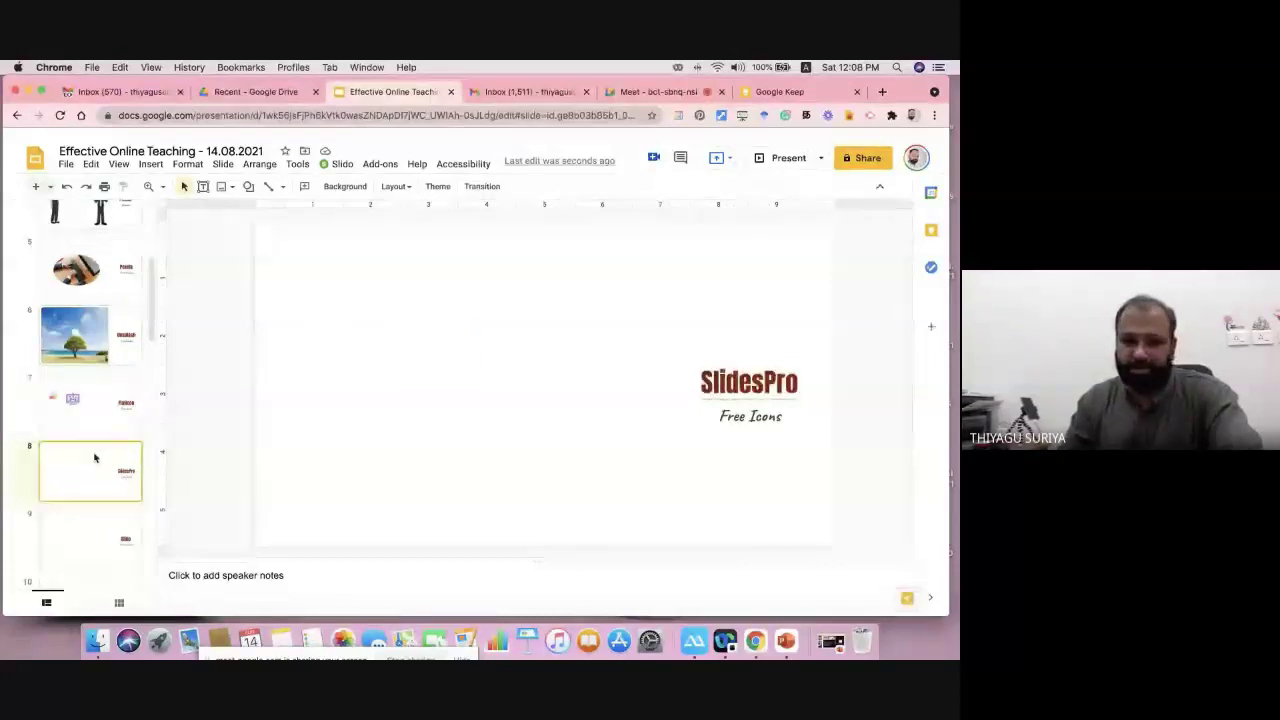
Step: Start SlidesPro from the Add-ons menu and open its Icons wizard
click(368, 165)
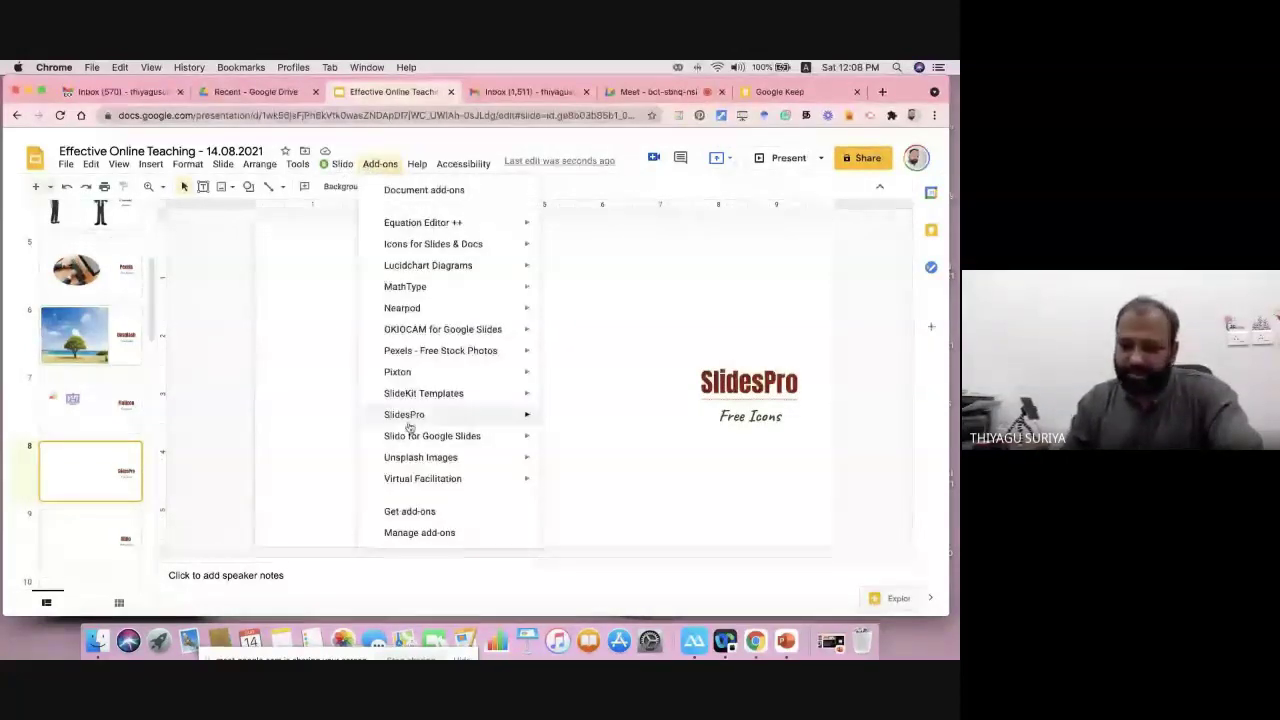
mouse_move(427, 419)
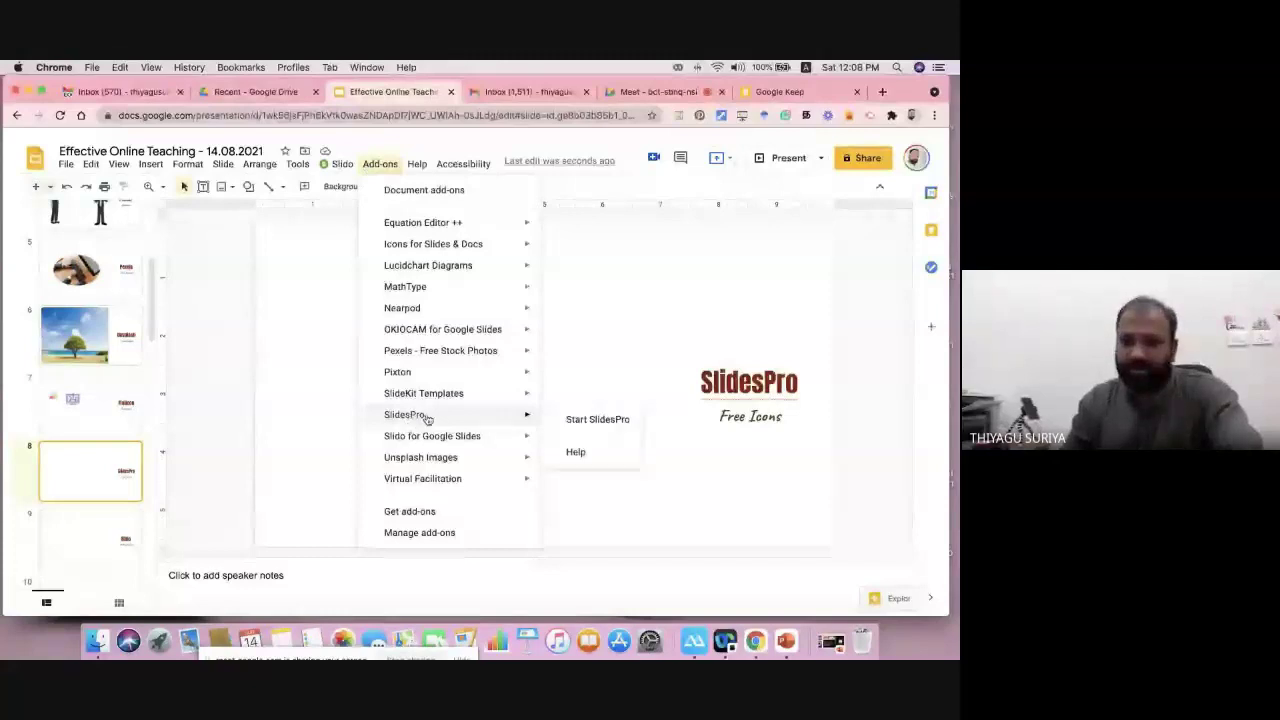
click(598, 419)
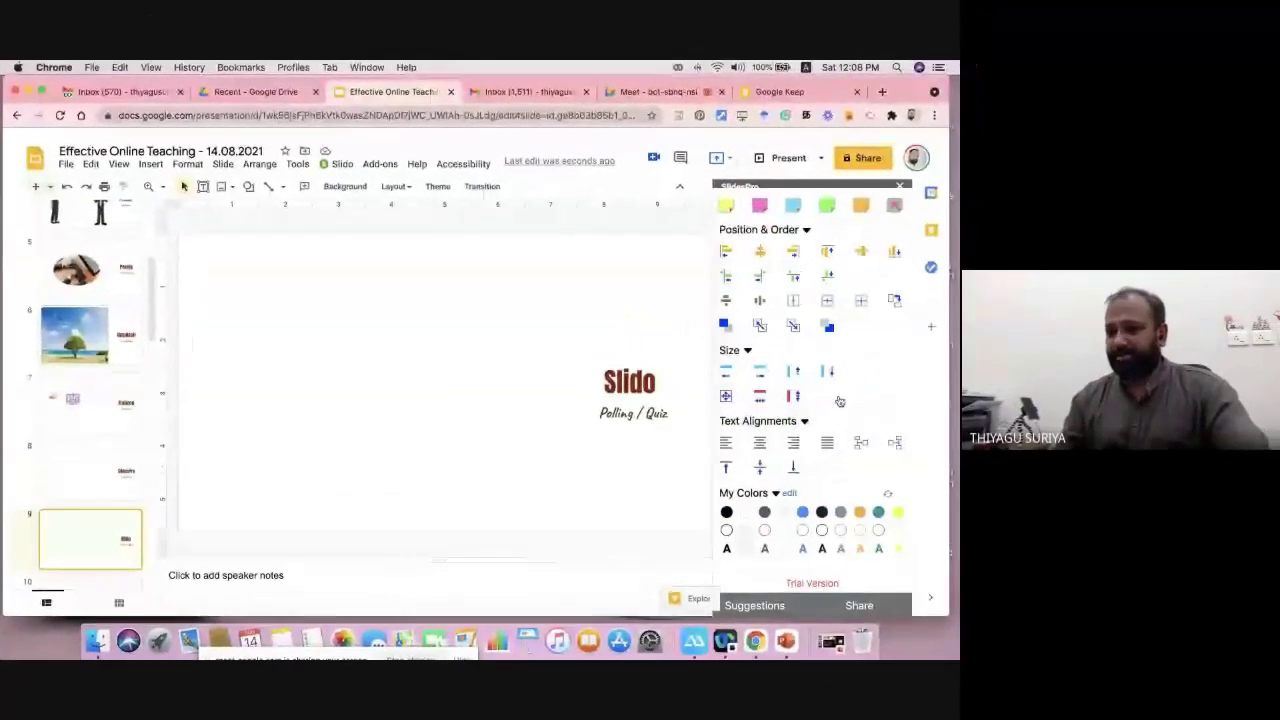
scroll(840, 400, up, 5)
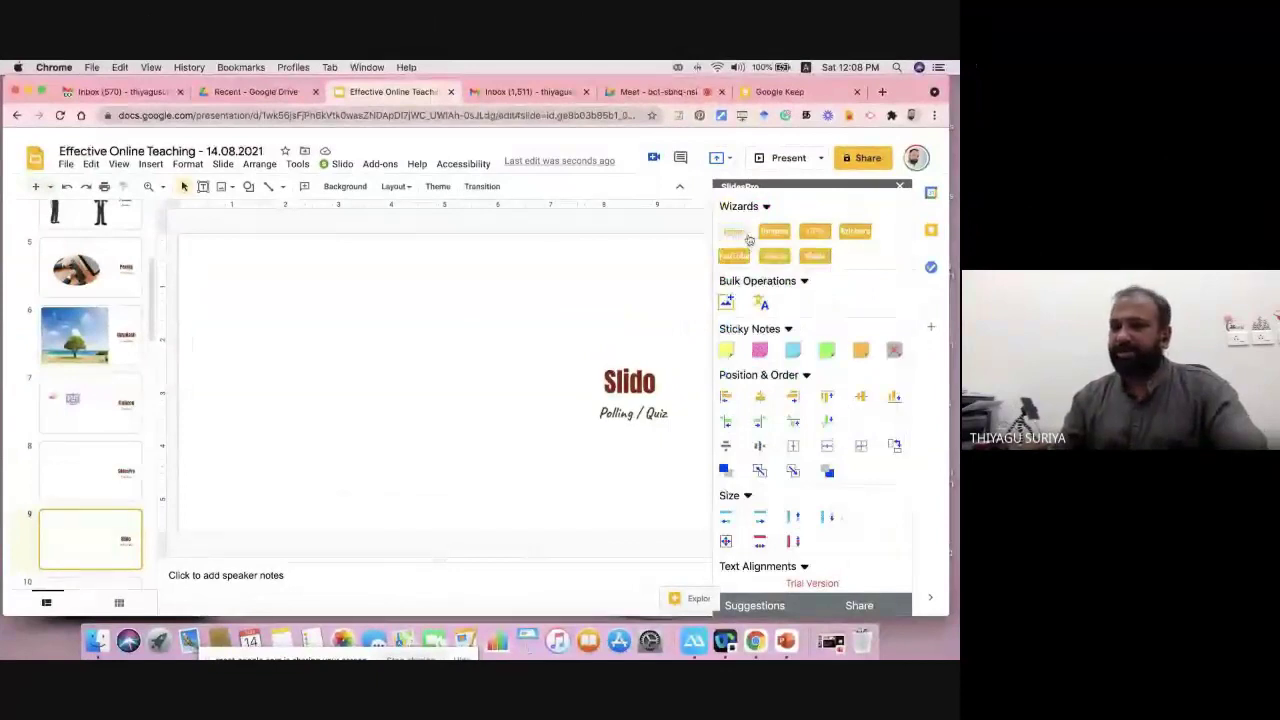
click(774, 255)
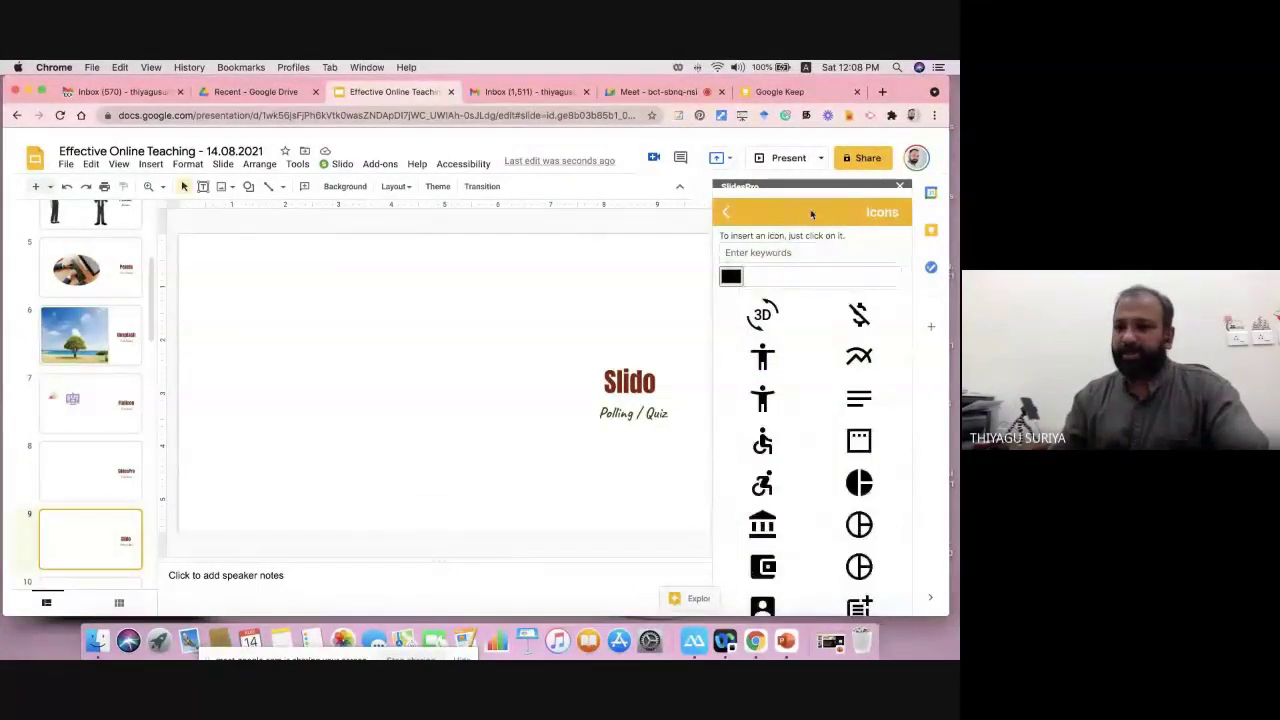
Step: Scroll SlidesPro's icons, close its panel, and select slide 9, the Slido – Polling / Quiz slide
scroll(771, 354, down, 10)
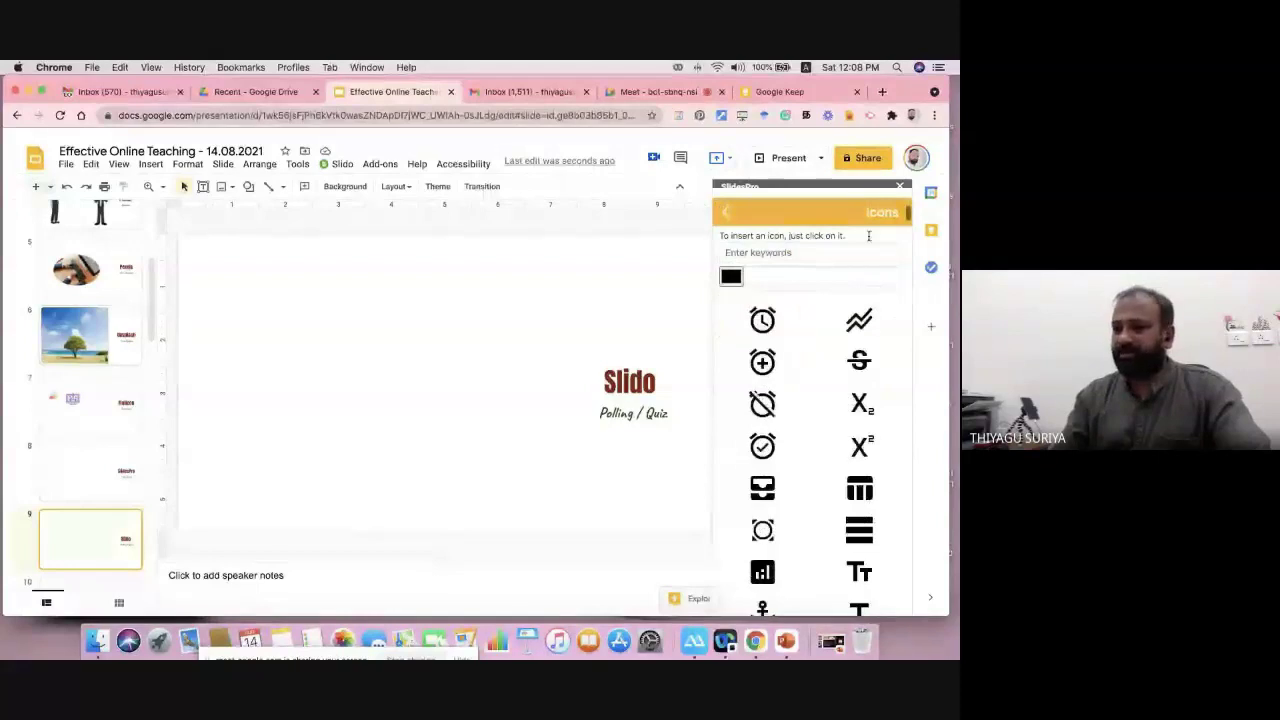
click(899, 191)
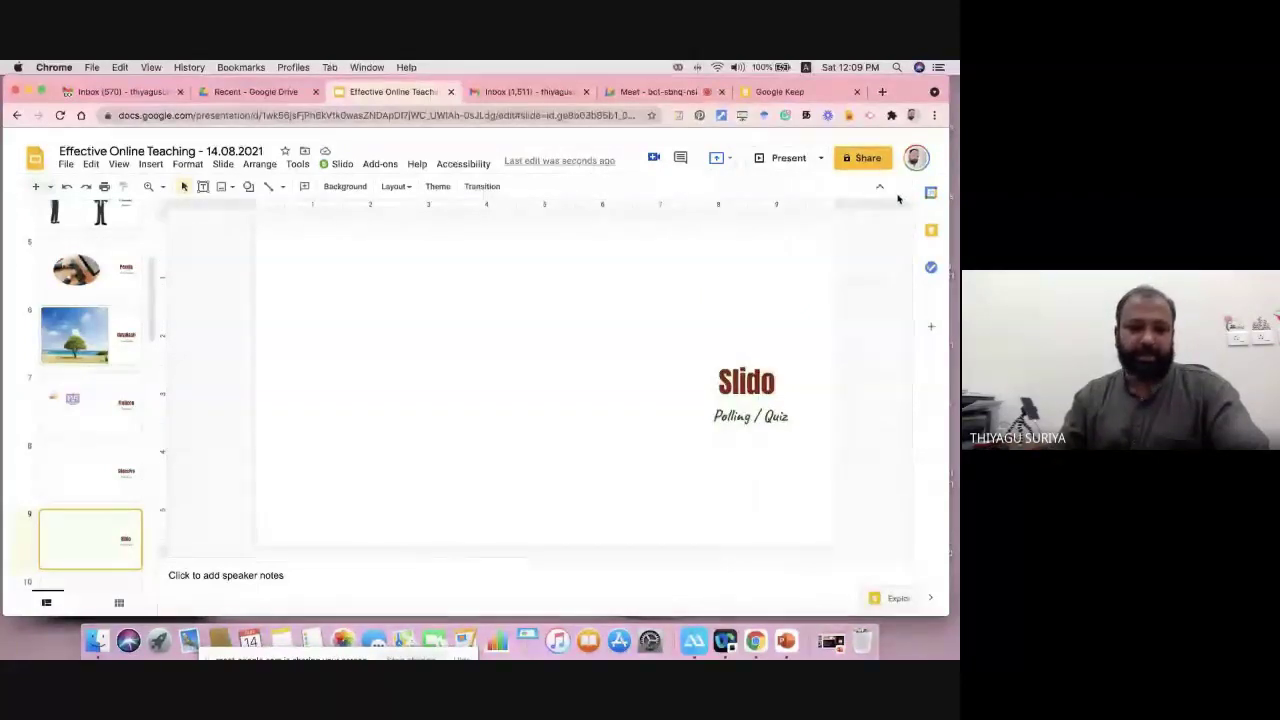
click(83, 466)
click(81, 545)
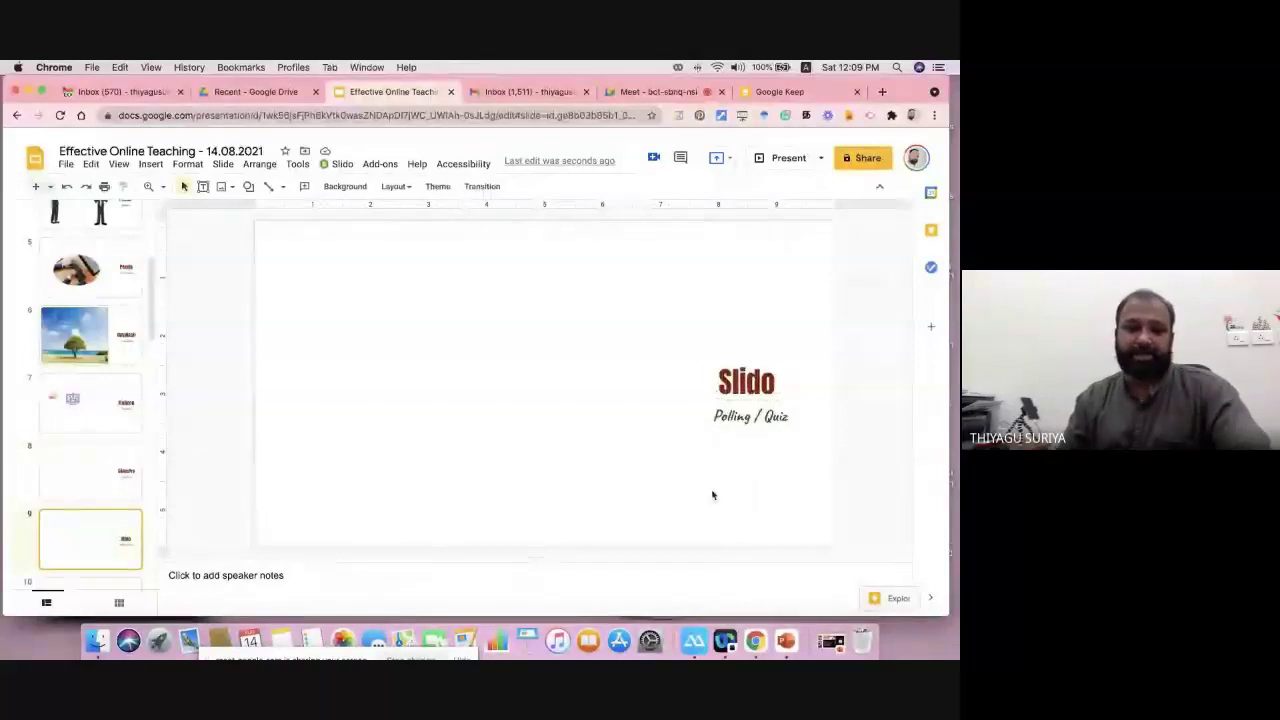
key(Down)
click(100, 415)
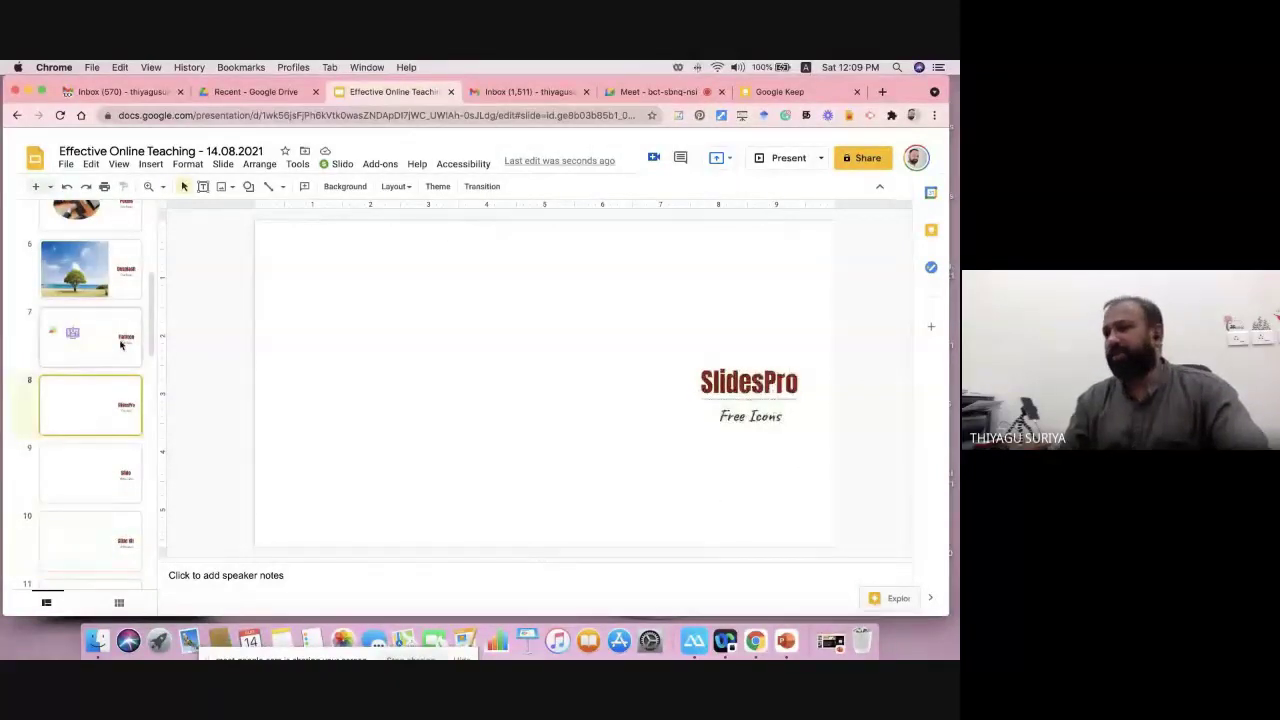
click(104, 494)
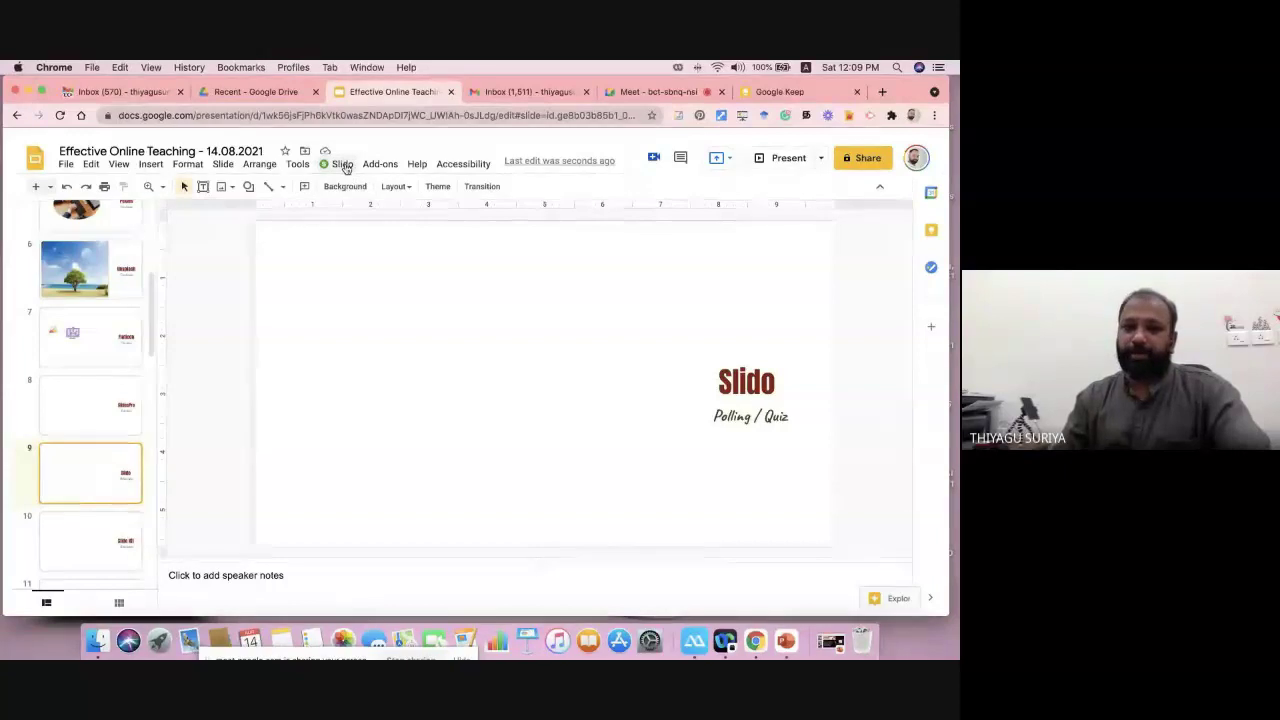
Step: Choose Add-ons > Slido for Google Slides > Open the sidebar beside slide 9
click(376, 164)
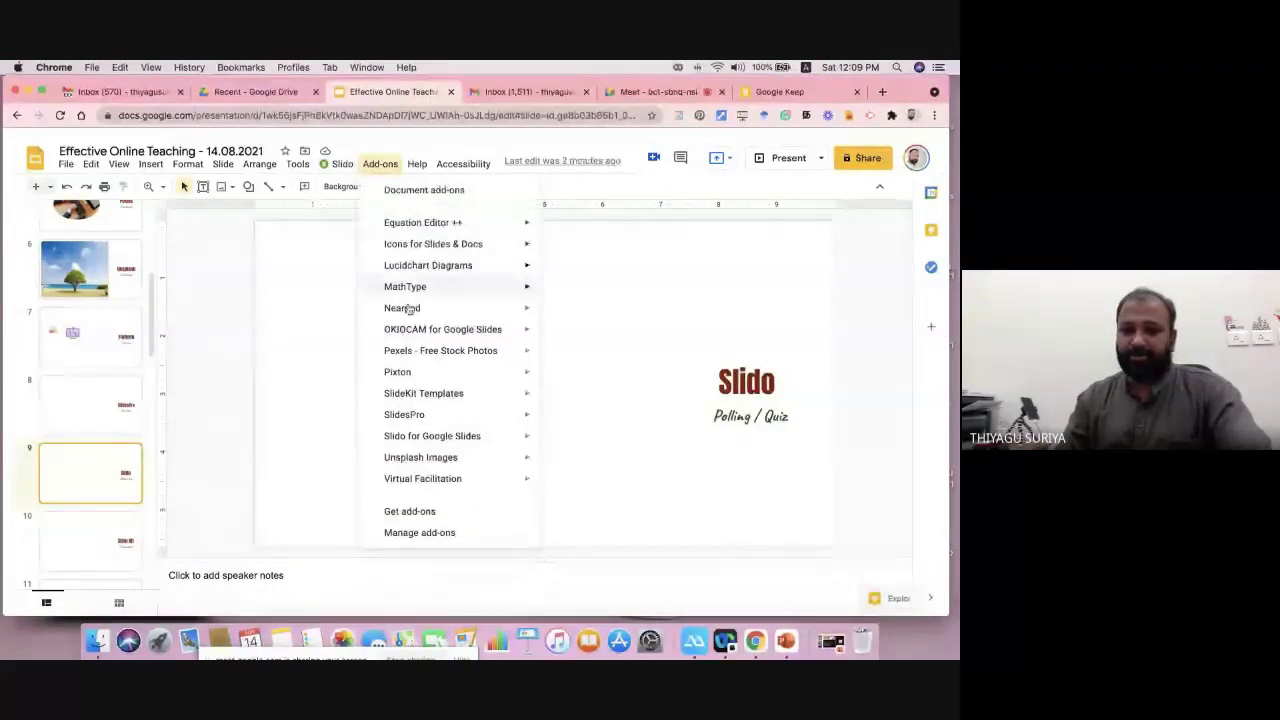
mouse_move(404, 441)
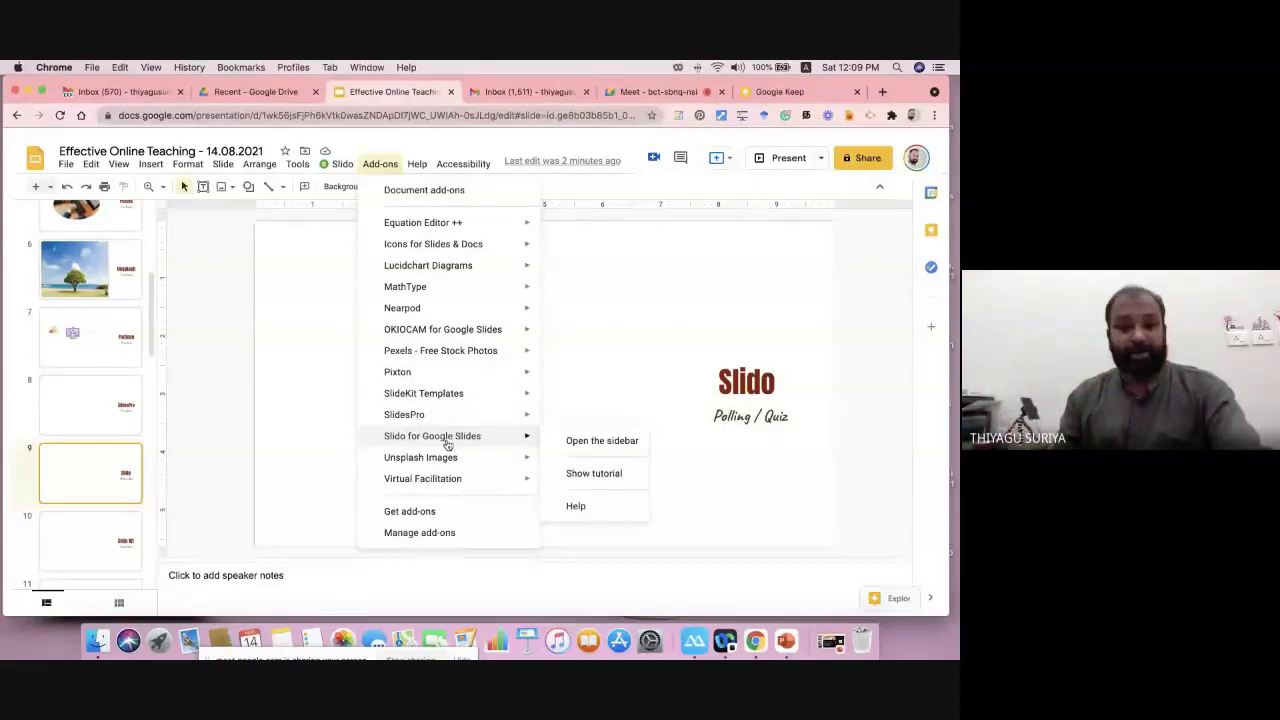
mouse_move(503, 440)
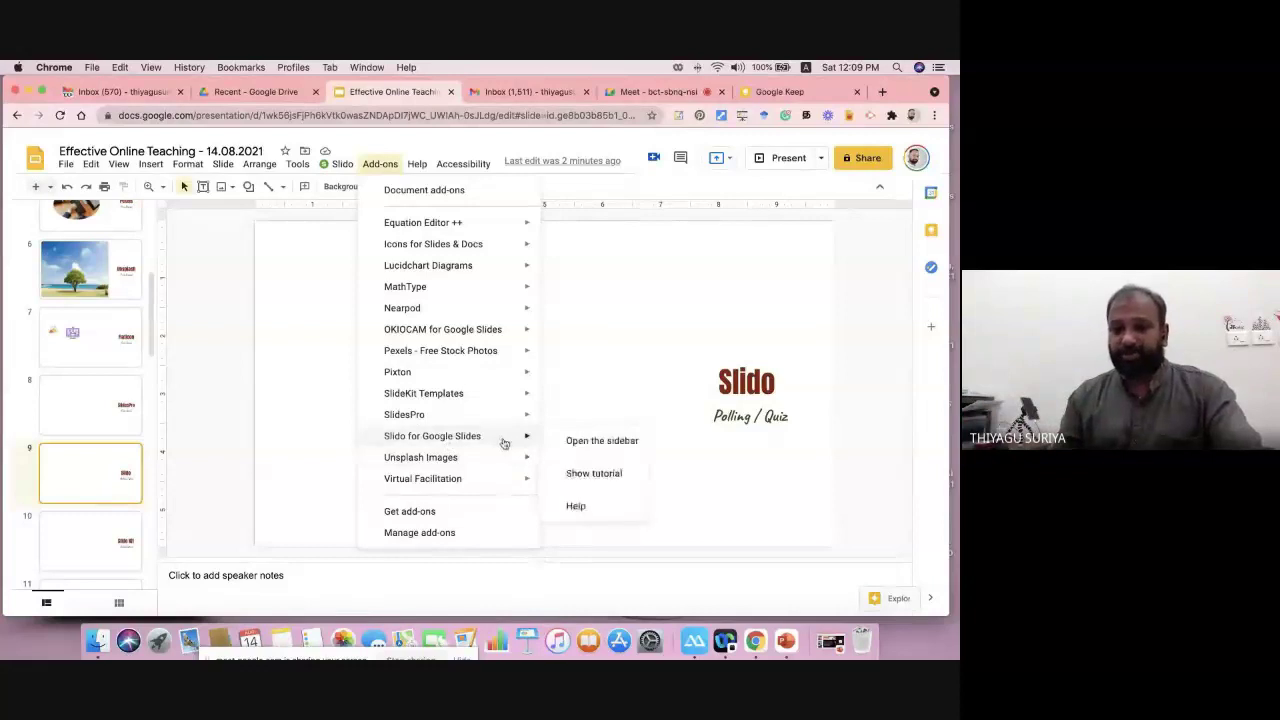
click(608, 440)
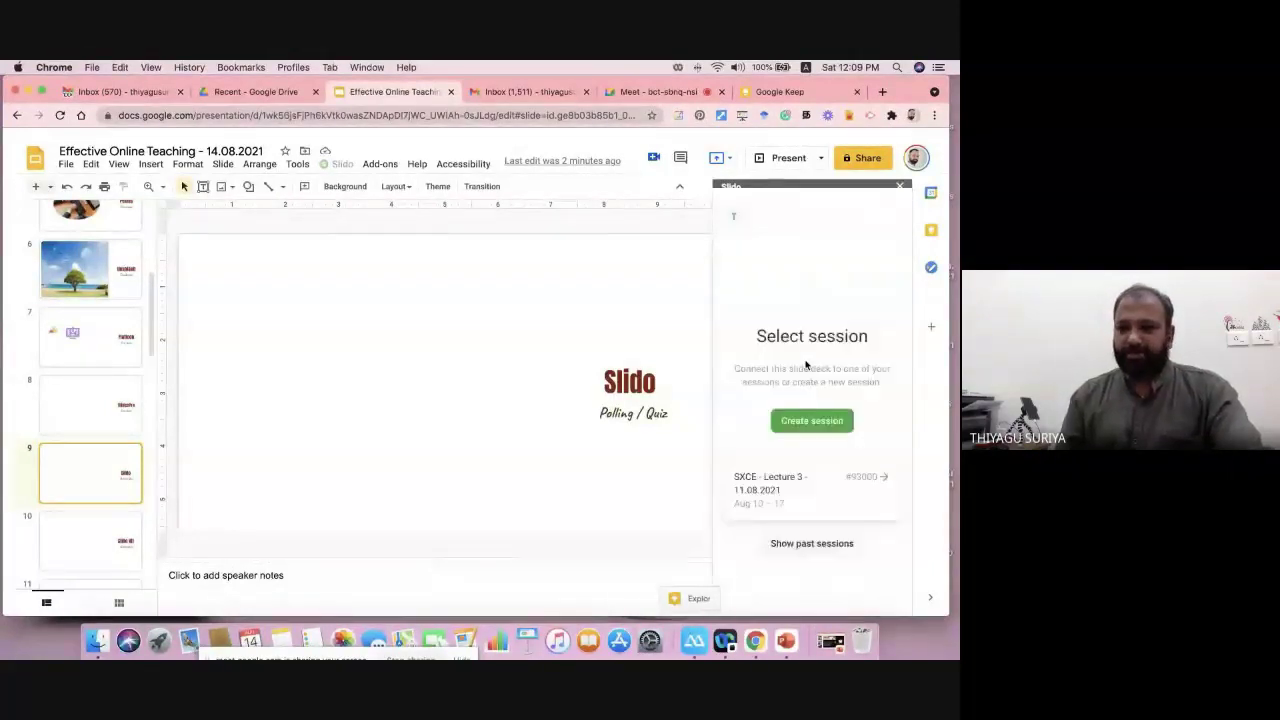
Step: Create a new Slido session and write the quiz question 'AR stands for Animated Reality'
click(811, 421)
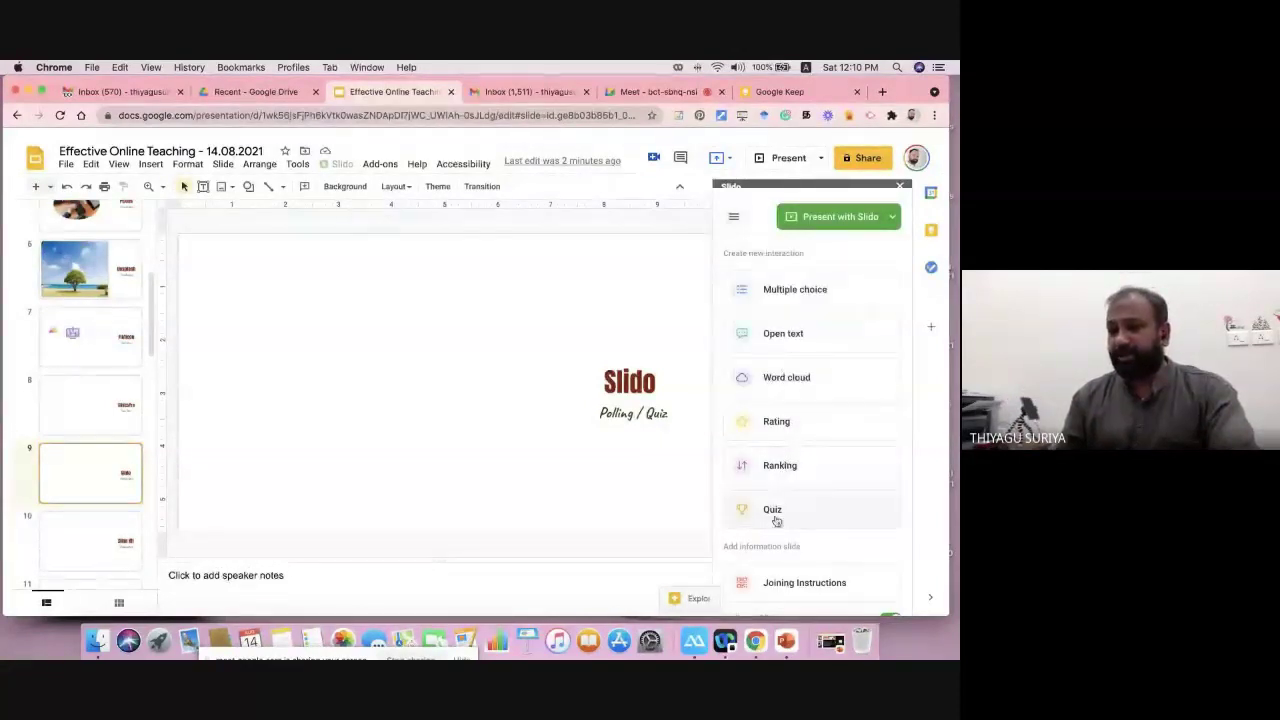
mouse_move(775, 523)
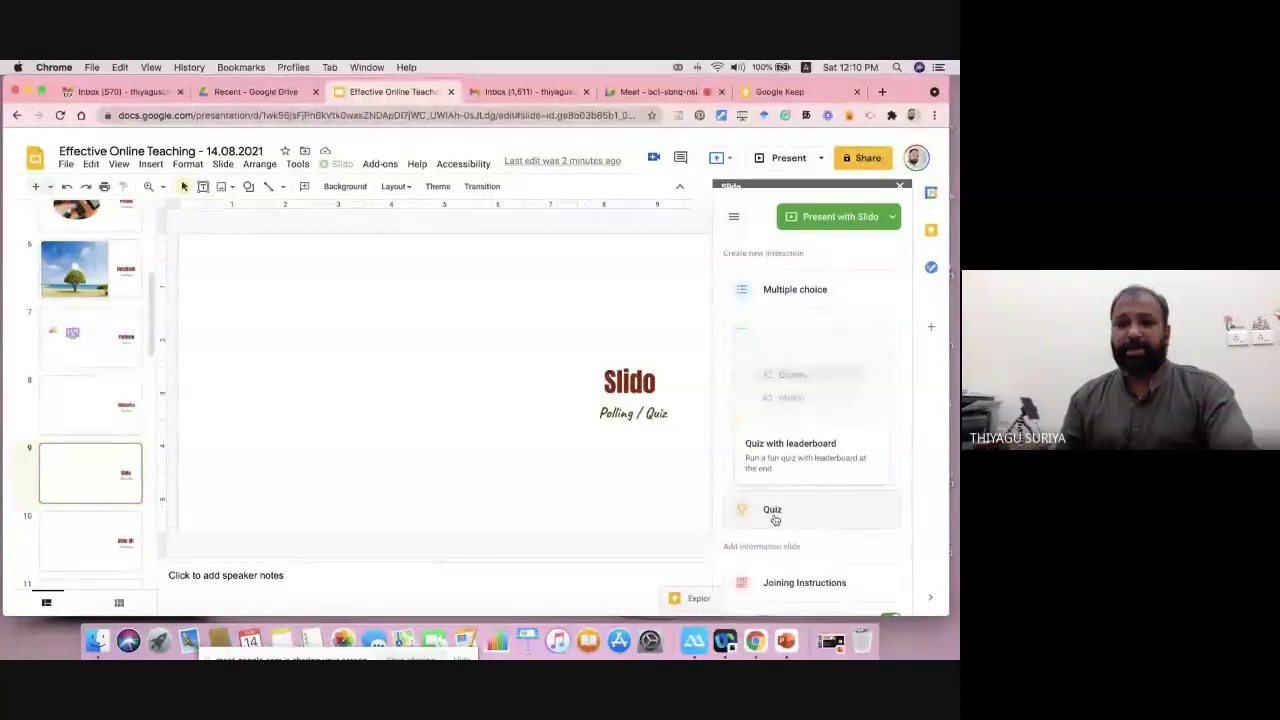
click(775, 515)
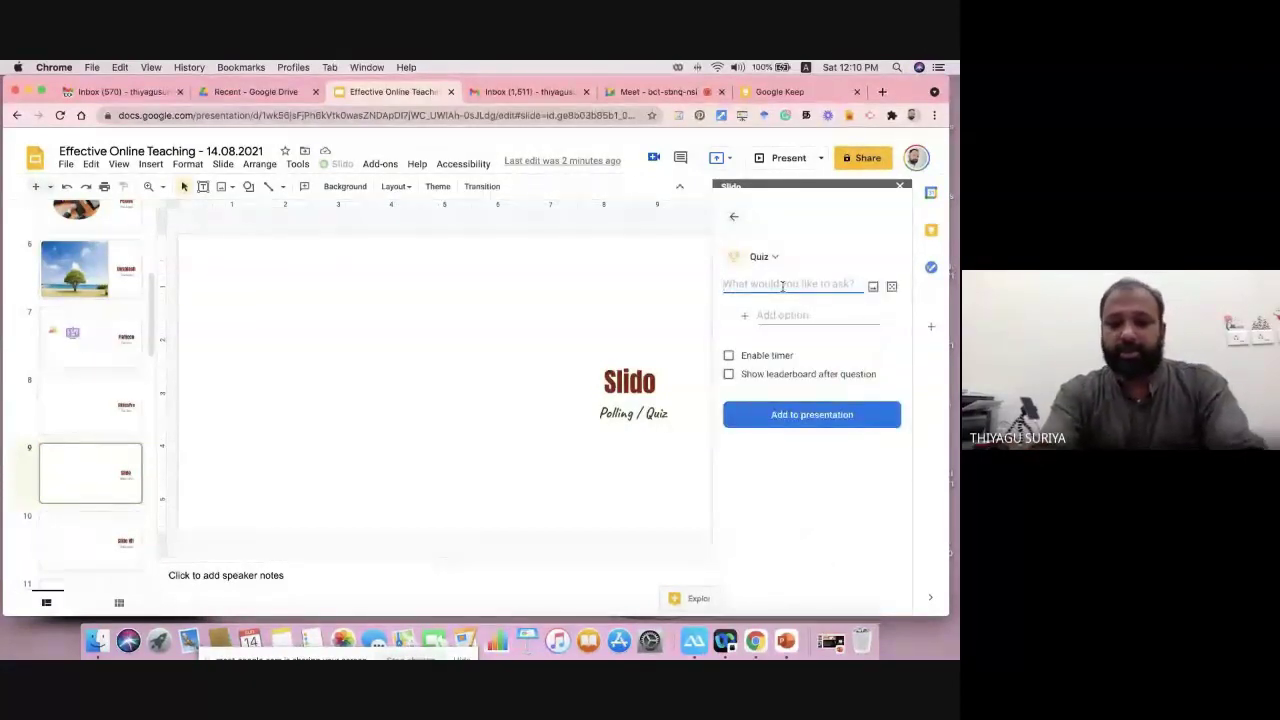
text(AR)
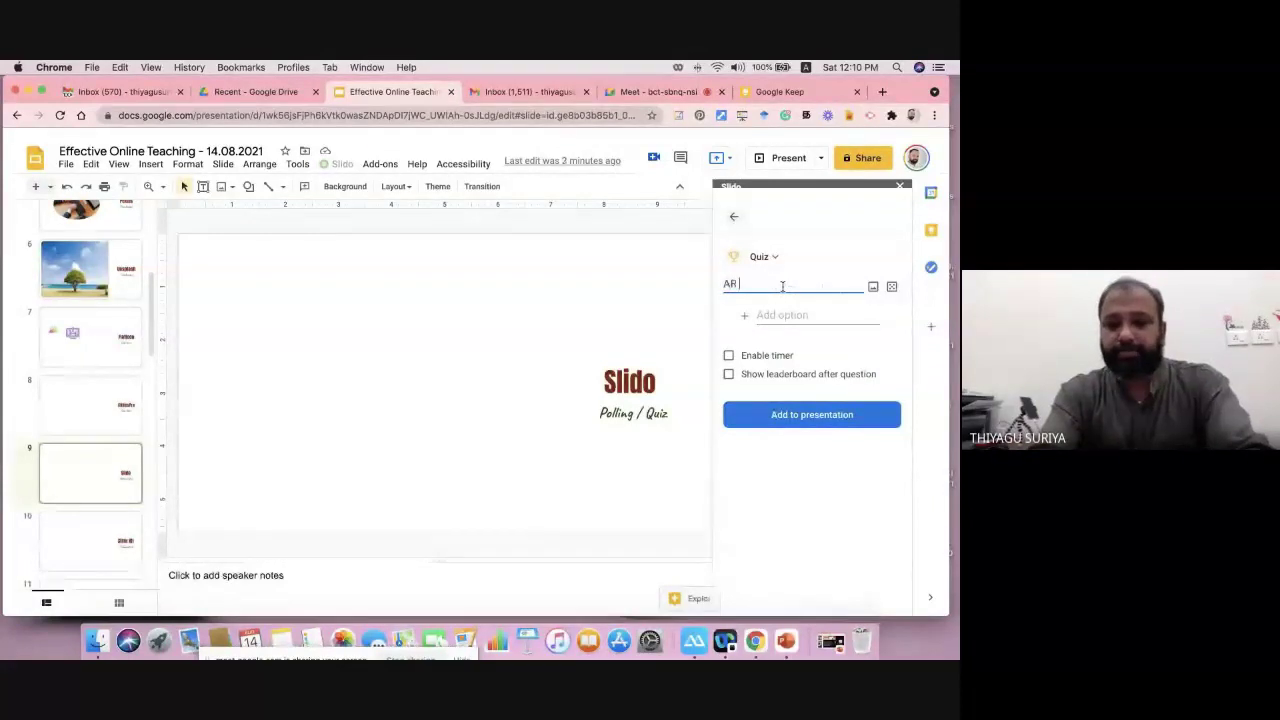
text( stands)
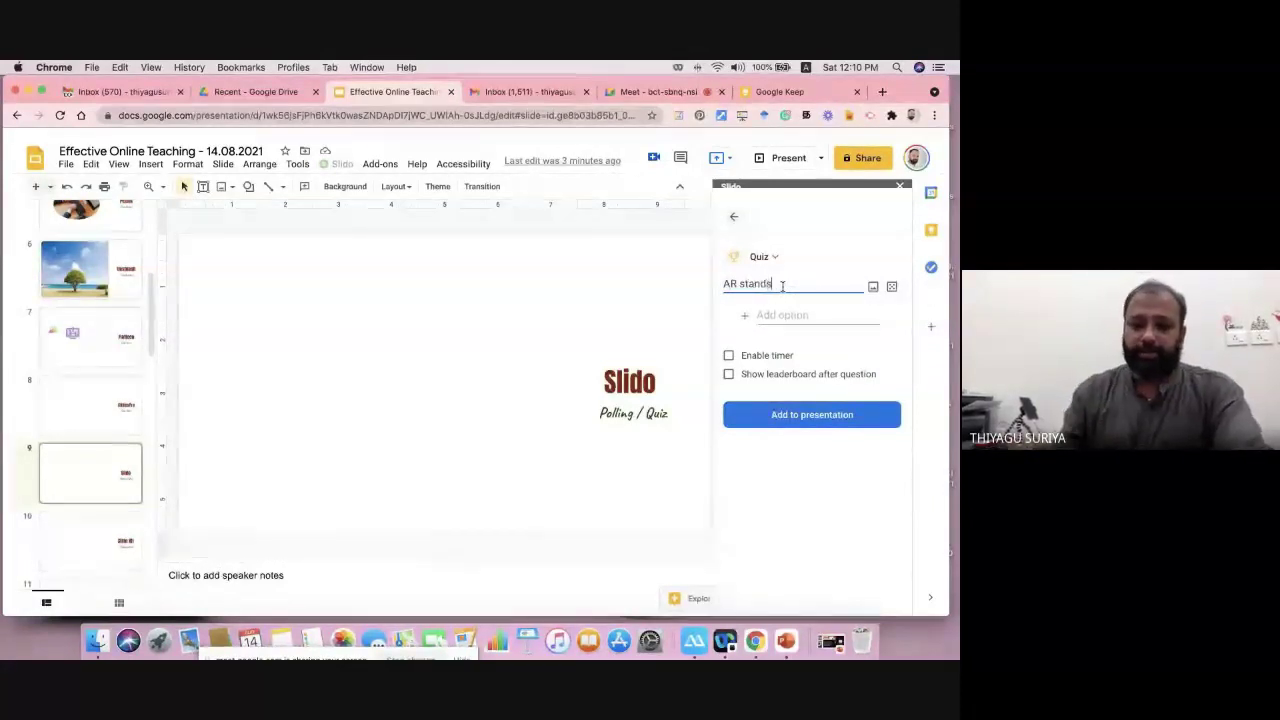
text( for Aug)
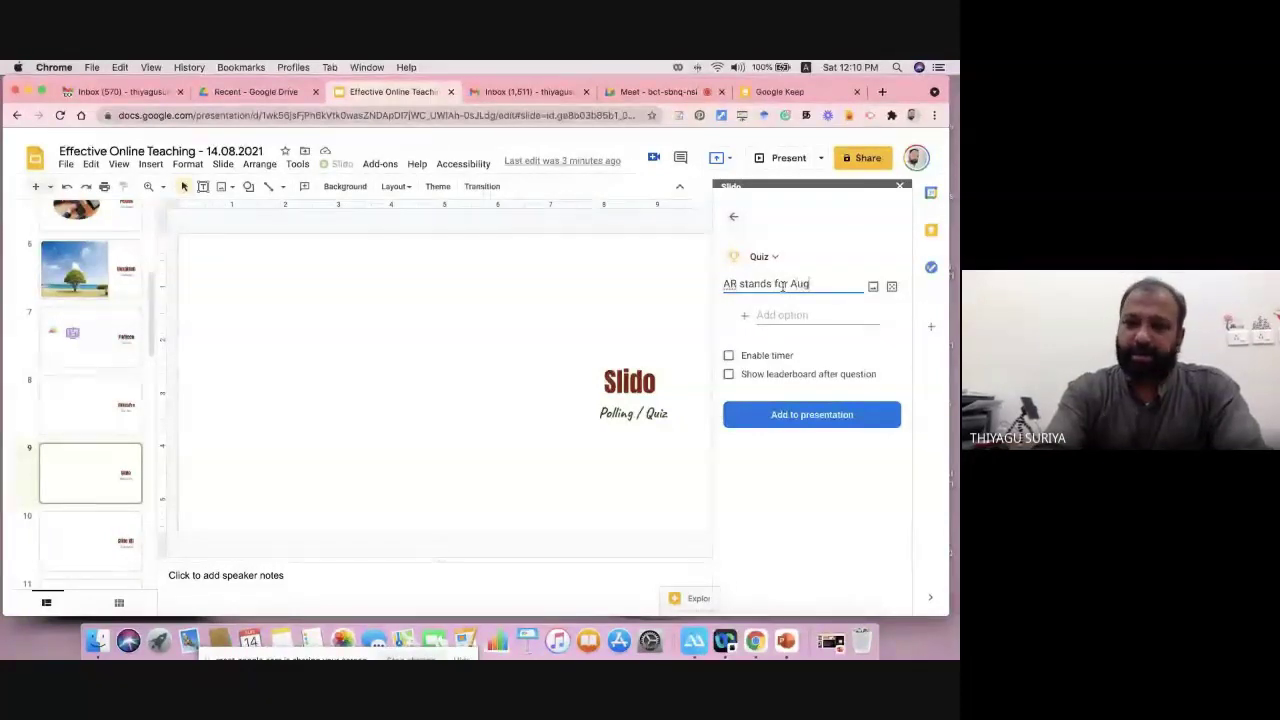
key(BackSpace)
key(BackSpace)
text(nimate)
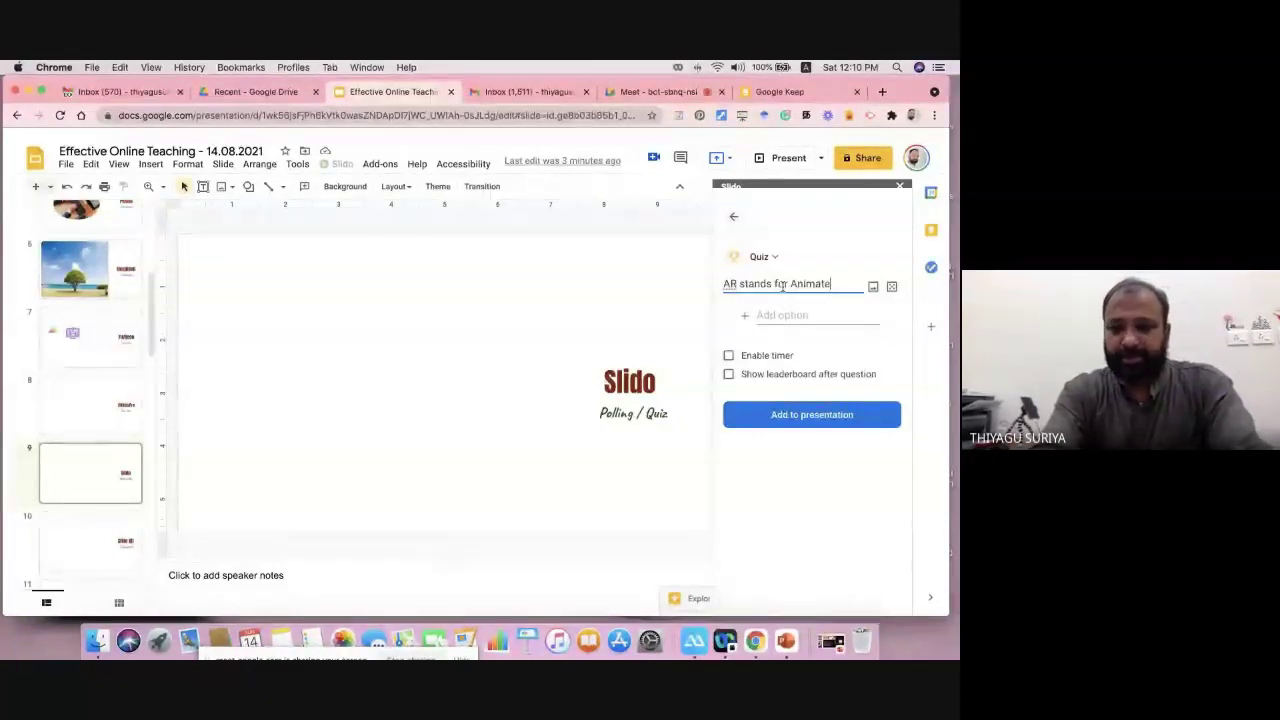
text(d Reality)
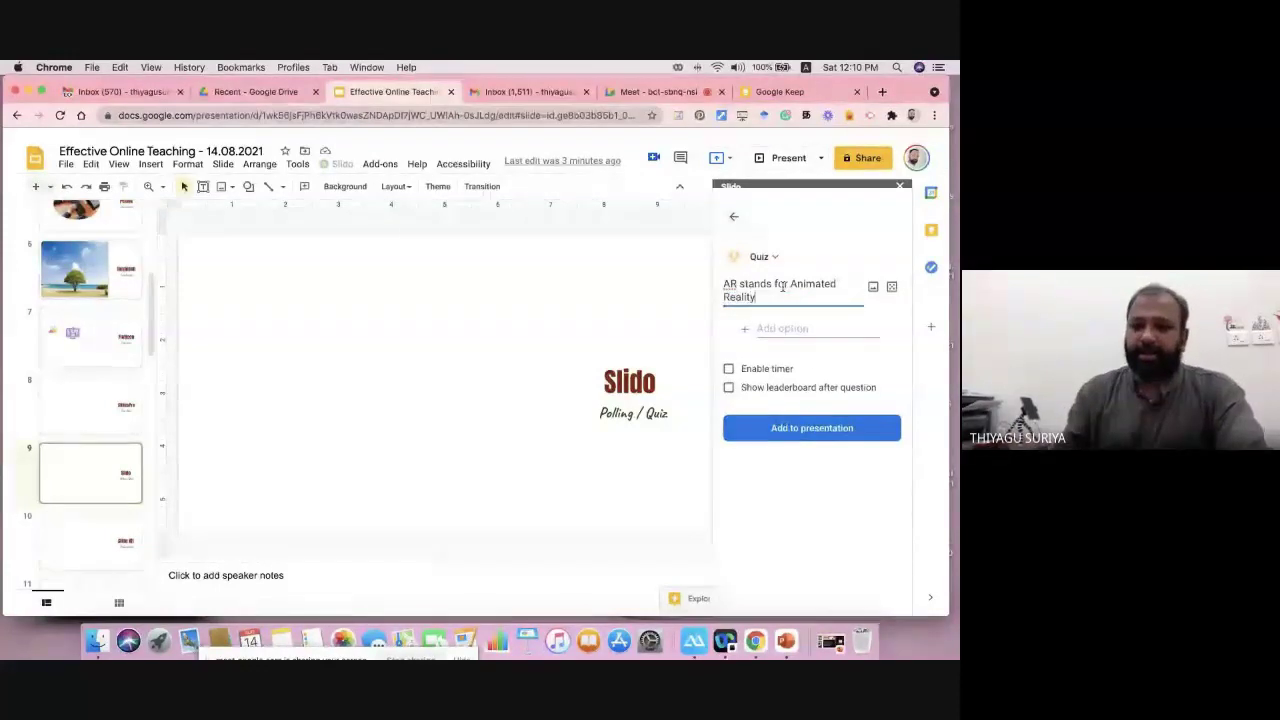
Step: Add True and False options, mark False correct, enable the timer, and add the quiz to the deck
click(778, 329)
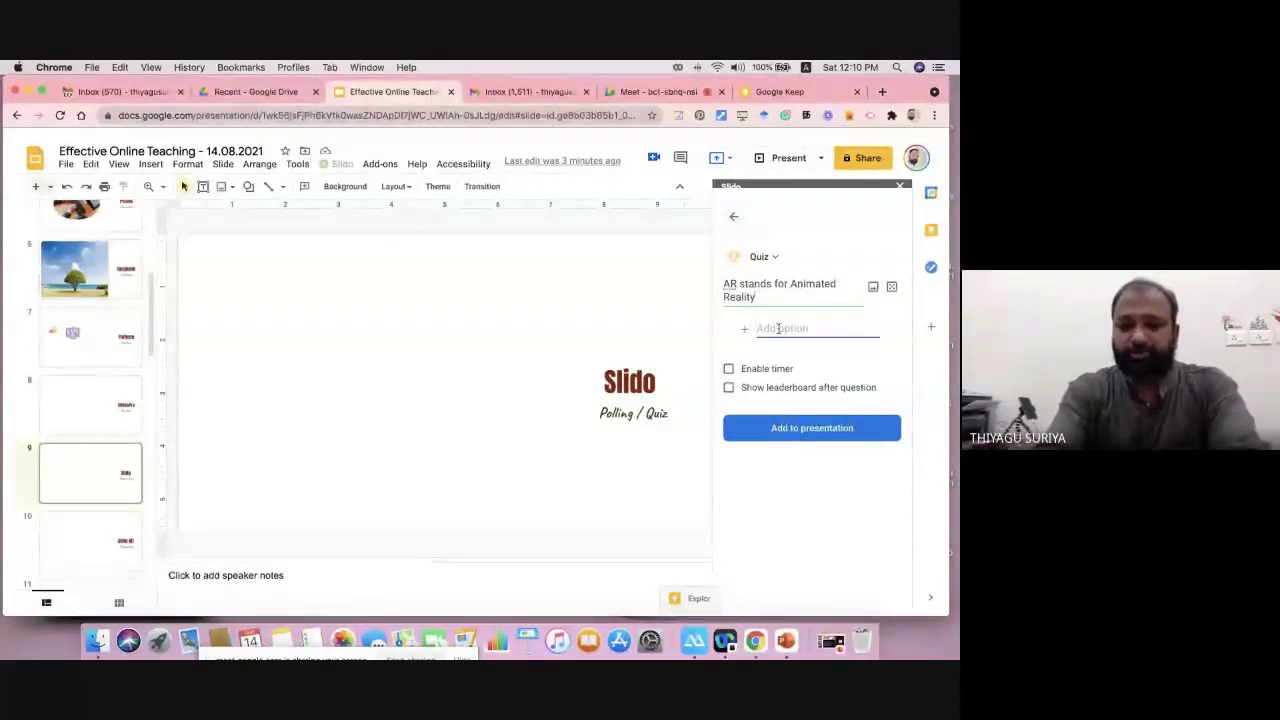
text(True)
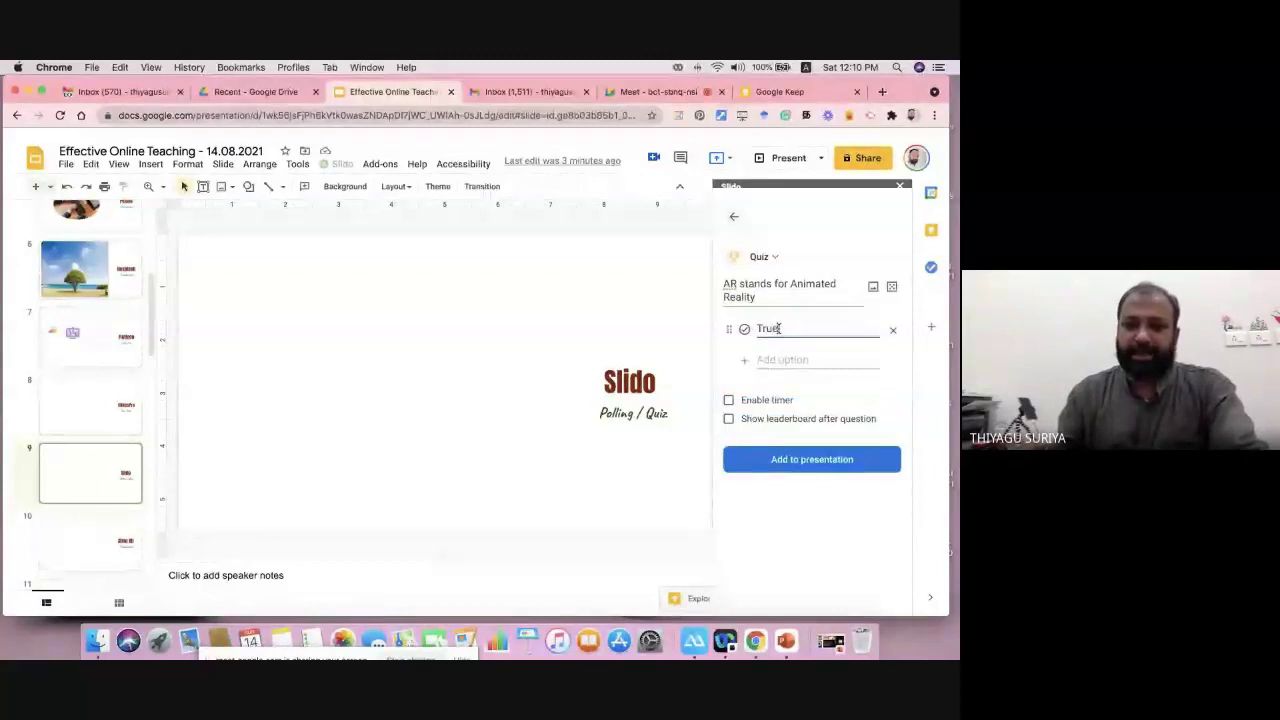
click(773, 358)
text(False)
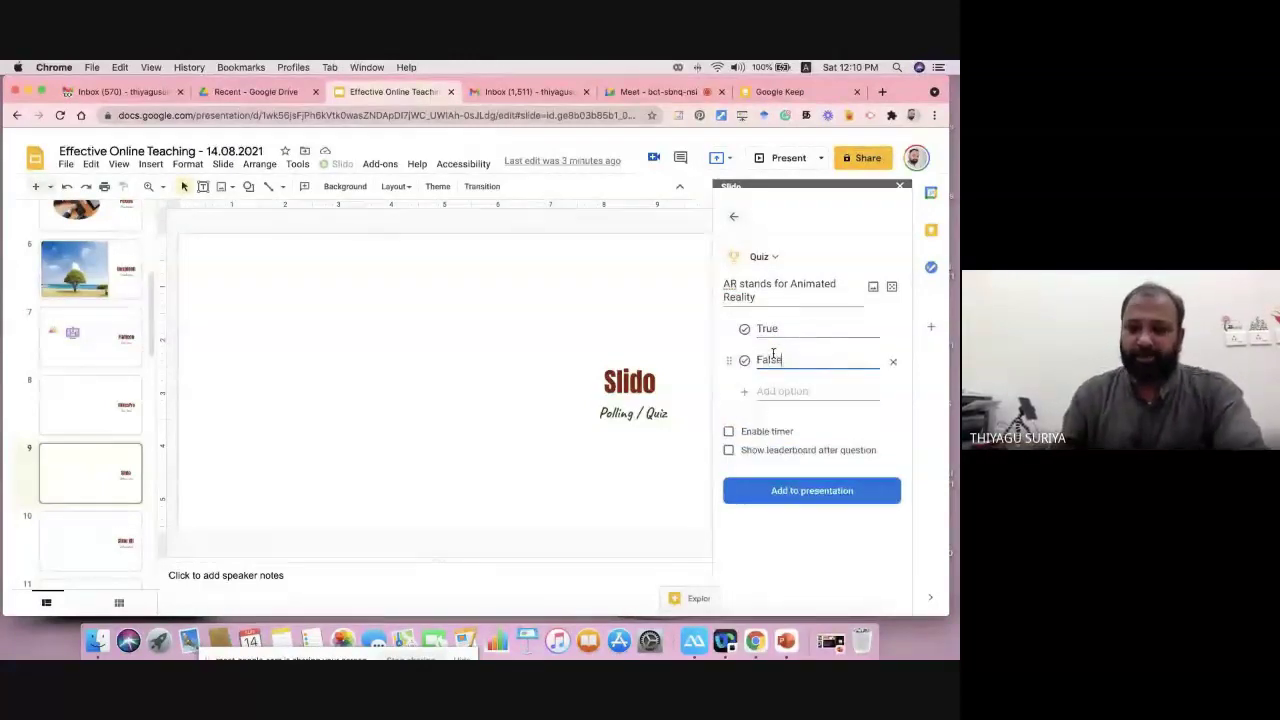
click(744, 360)
click(745, 431)
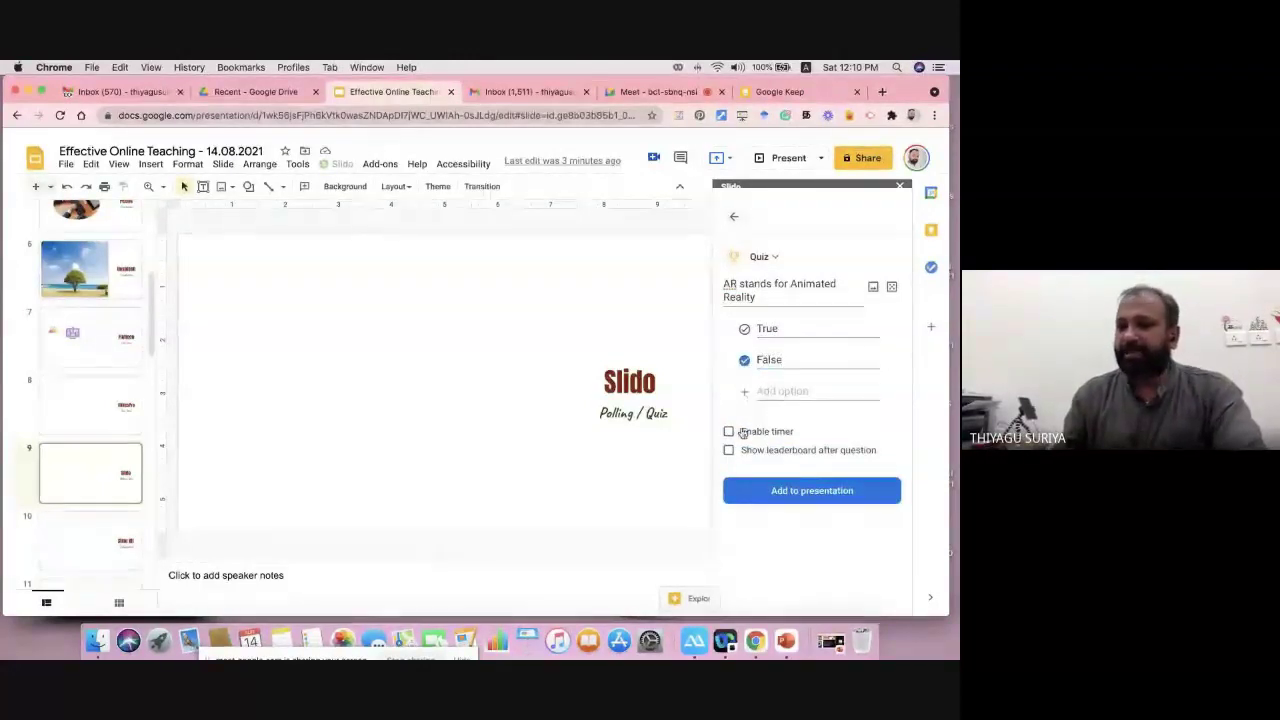
click(787, 491)
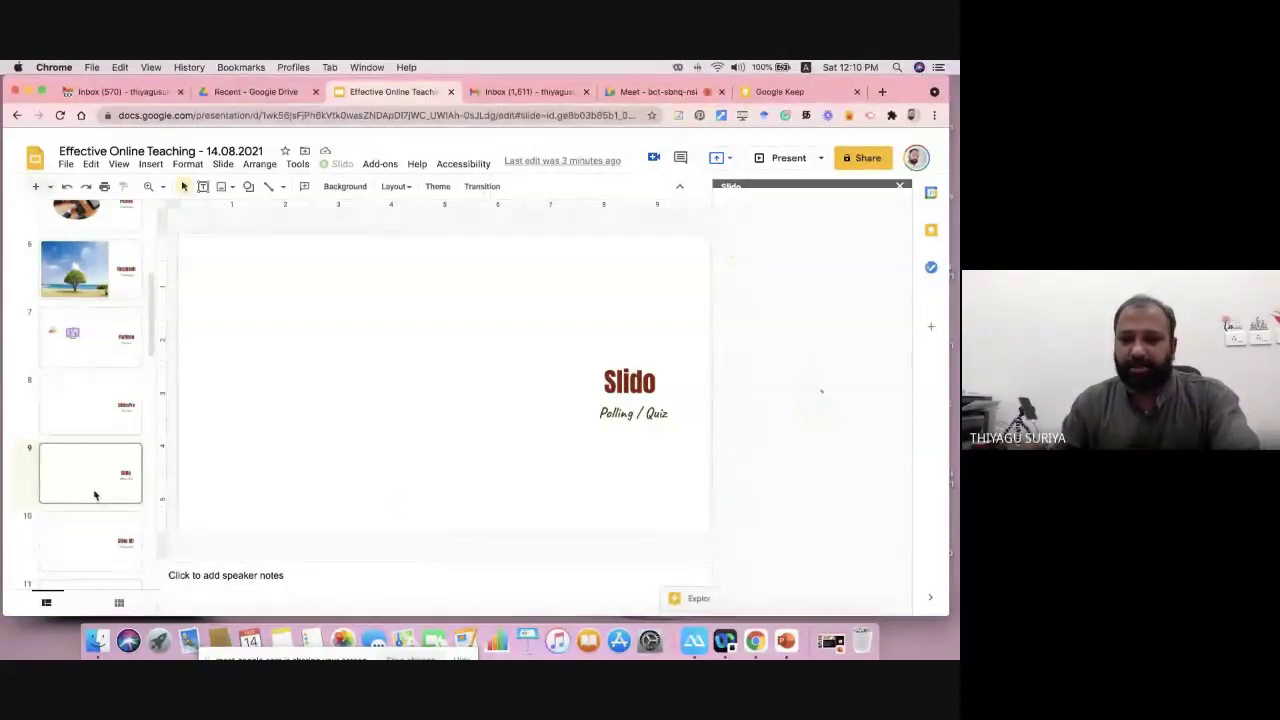
click(94, 531)
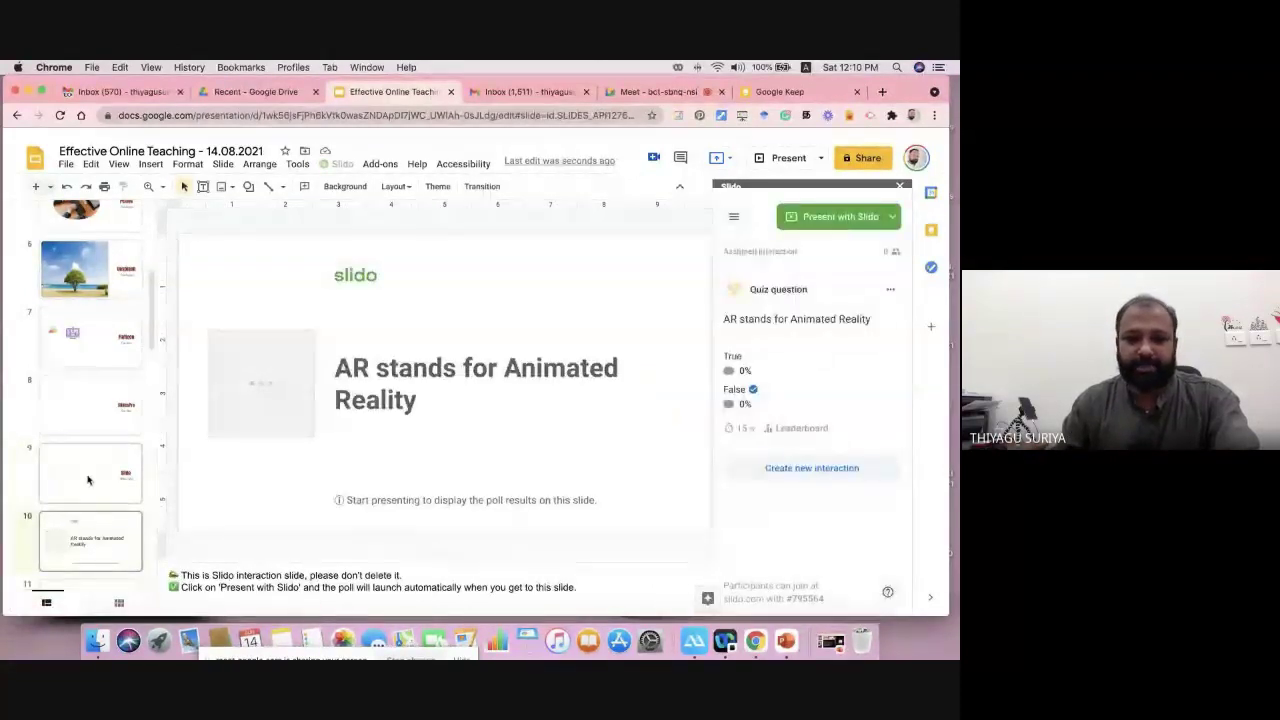
Step: From the AR quiz slide, start a new Slido word cloud interaction
click(89, 477)
click(87, 546)
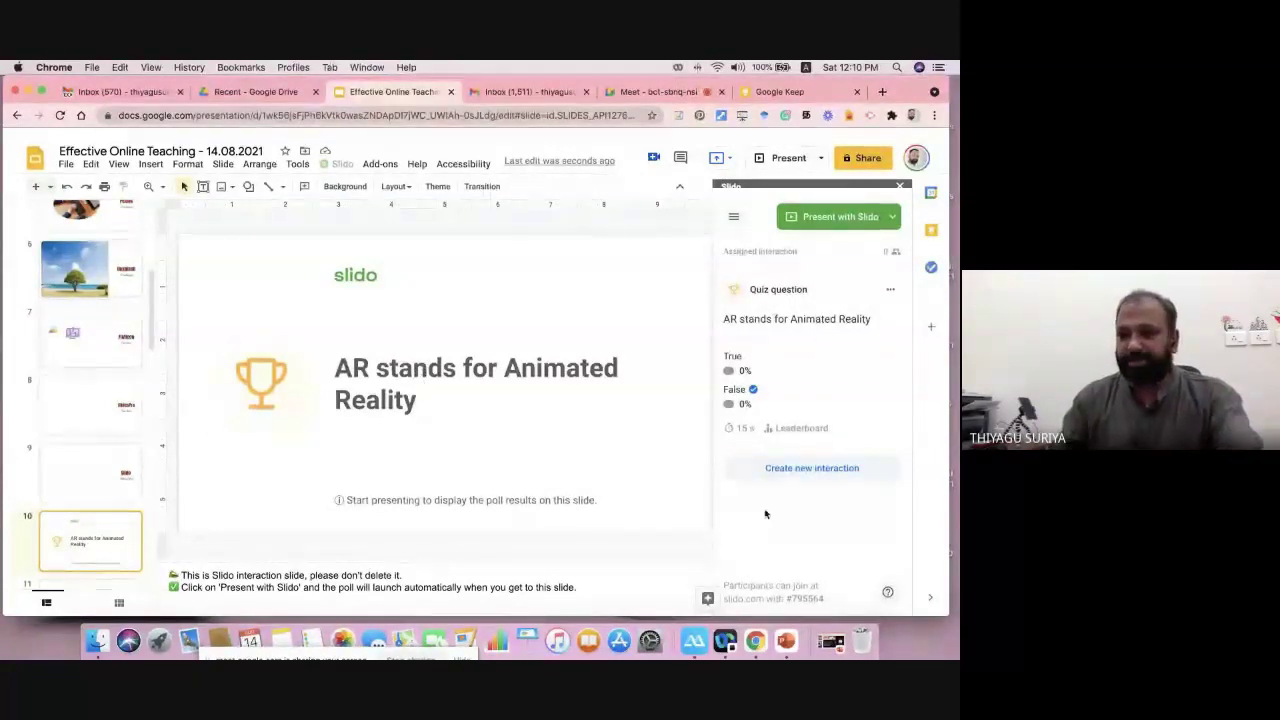
click(825, 470)
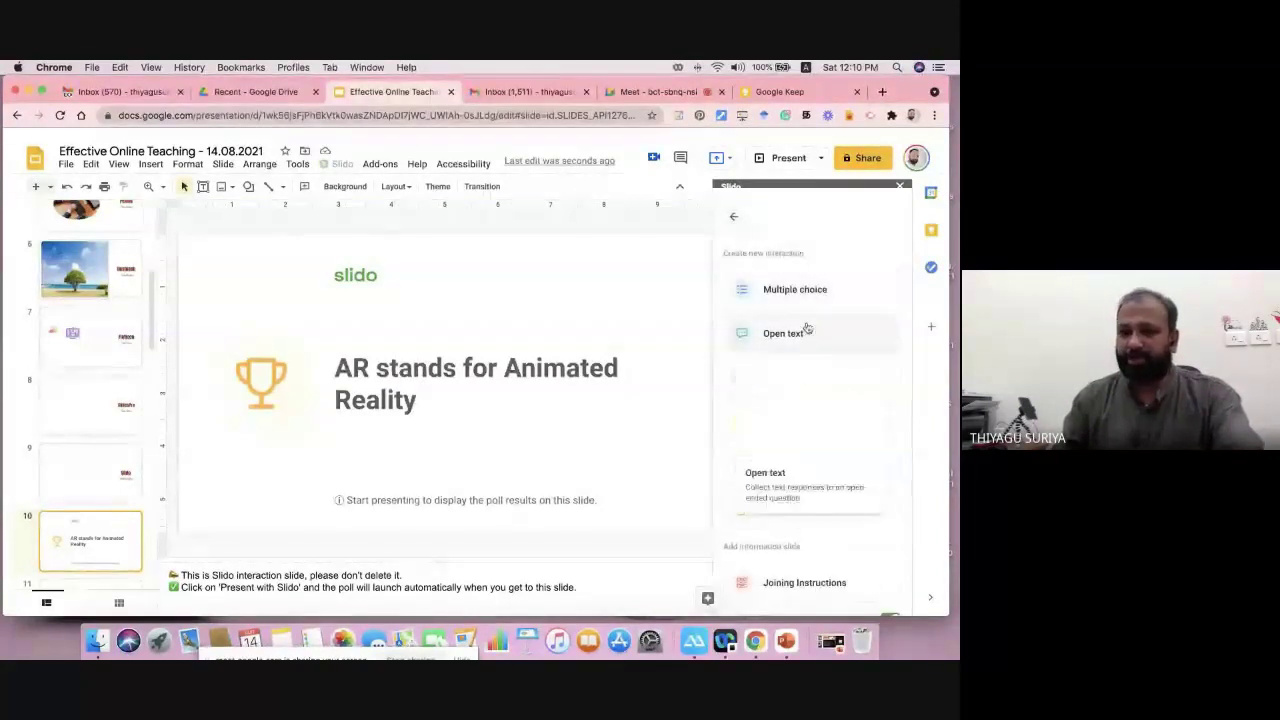
click(787, 378)
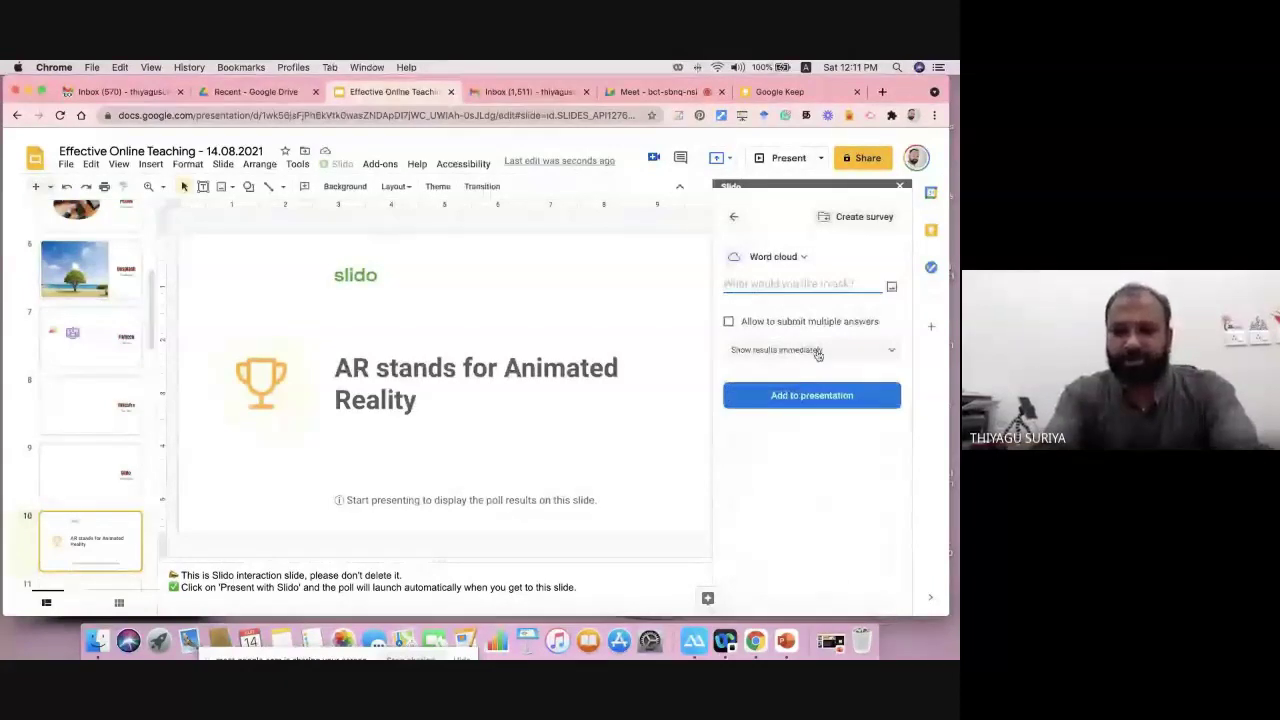
Step: Ask 'What is your favourite food?', allow multiple answers, and add the word cloud to the deck
text(What is your )
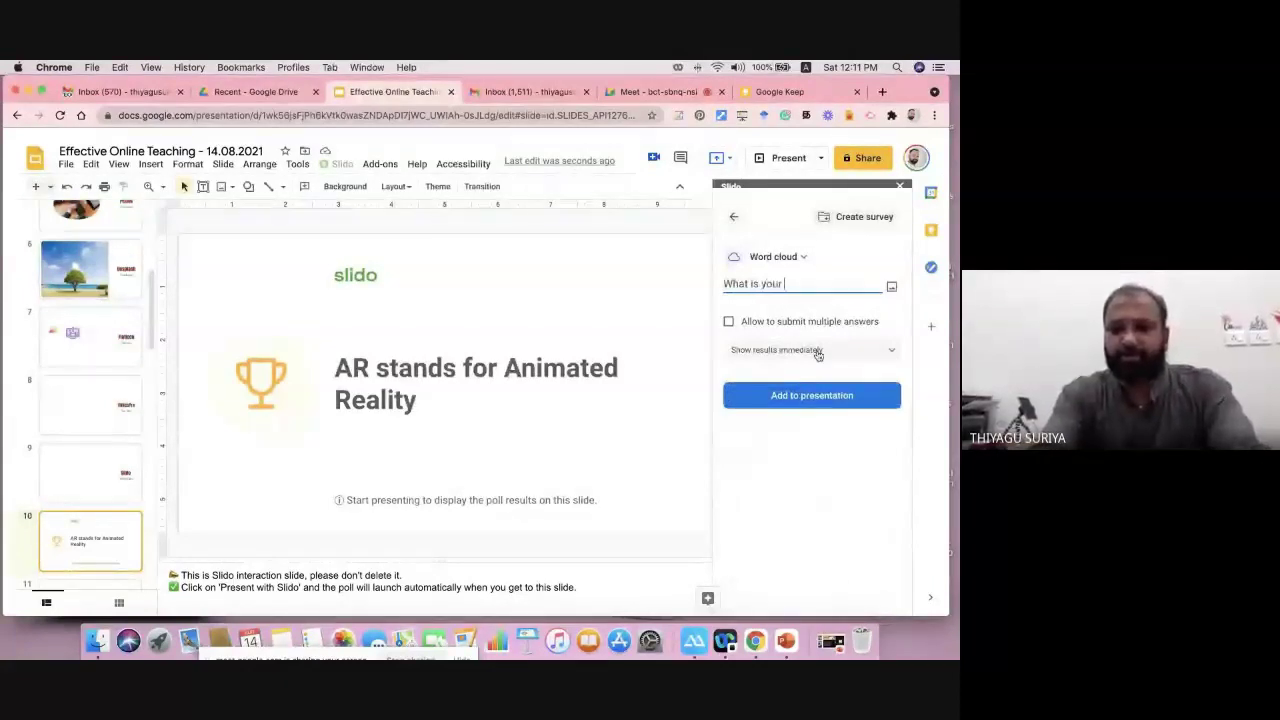
text(favourite food?)
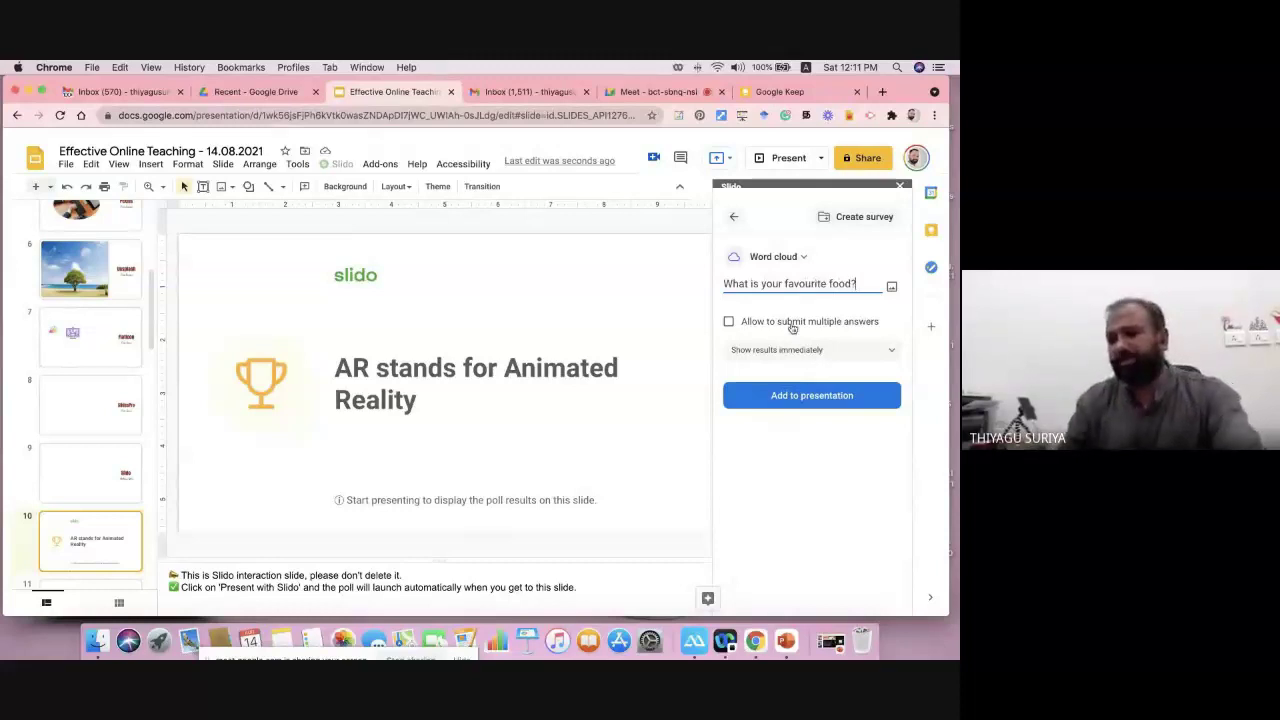
click(791, 324)
click(805, 396)
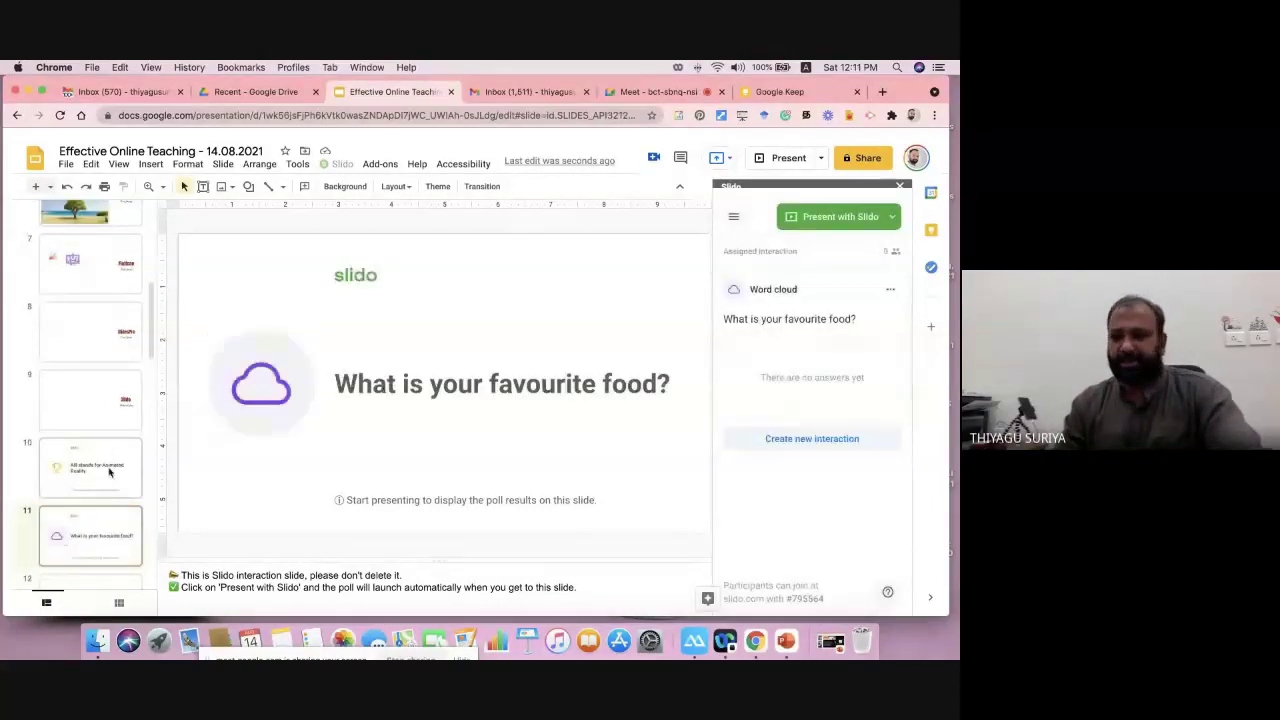
scroll(108, 481, up, 3)
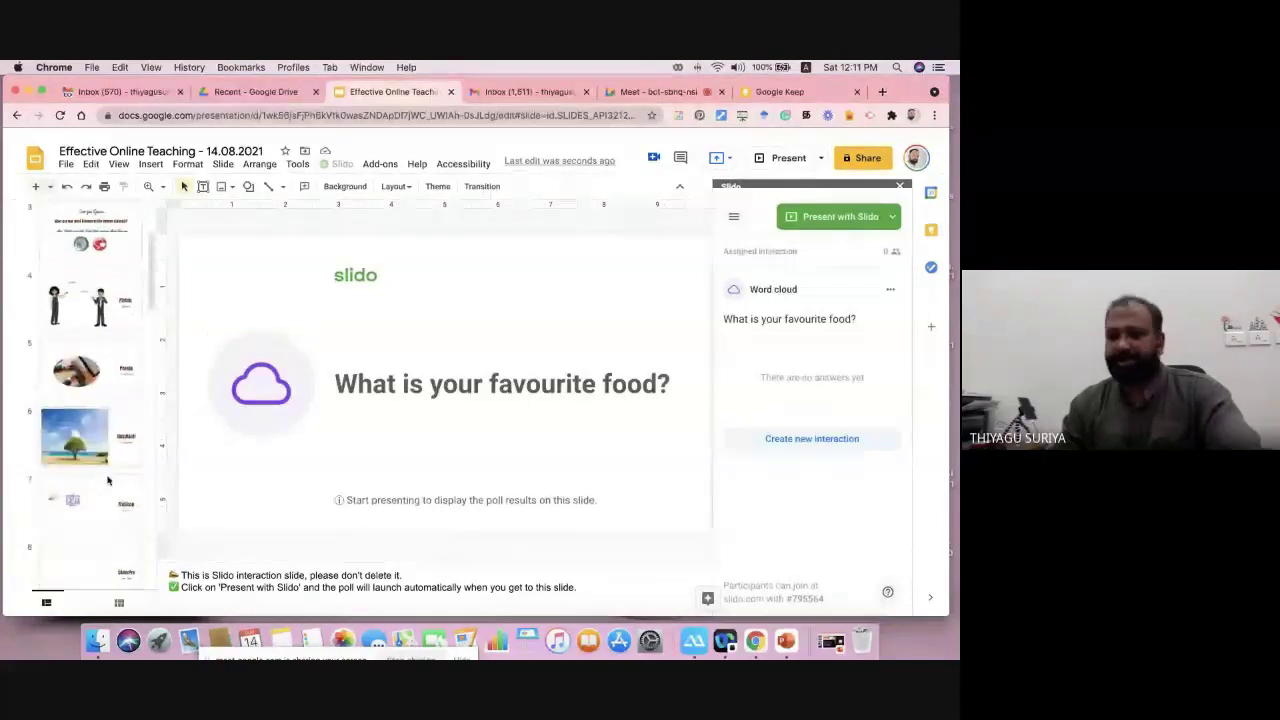
scroll(108, 481, down, 3)
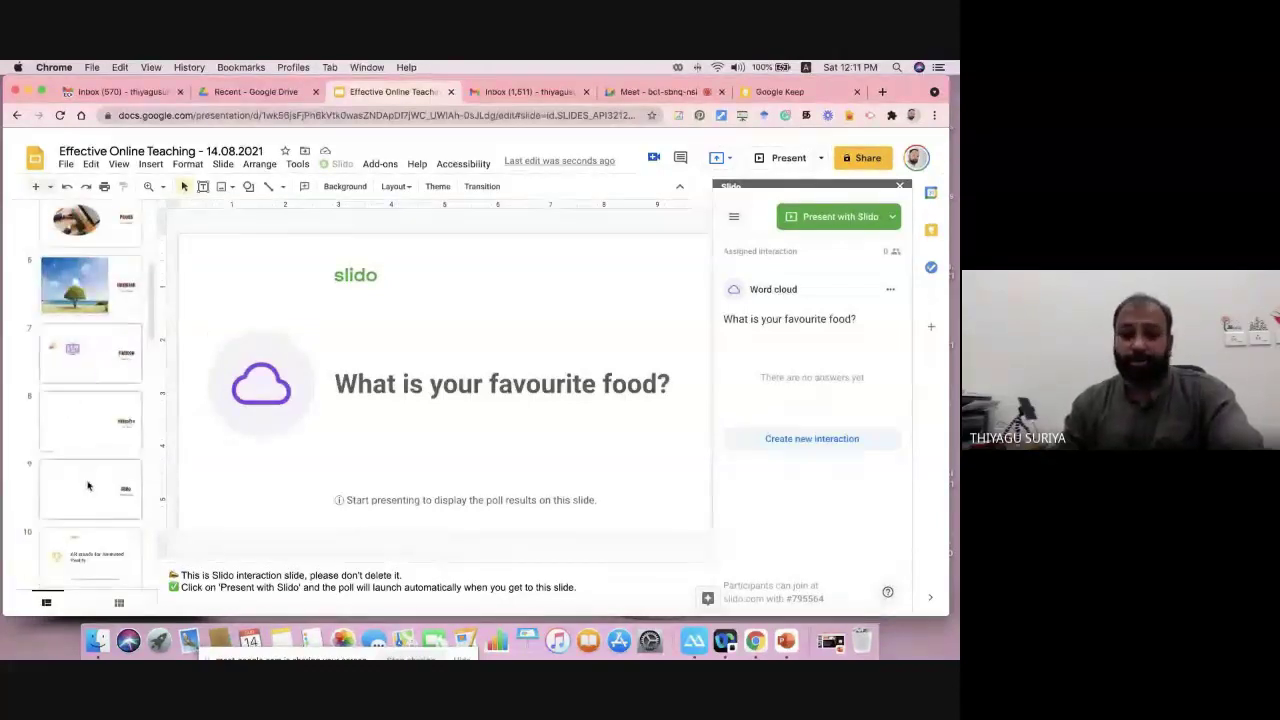
click(96, 442)
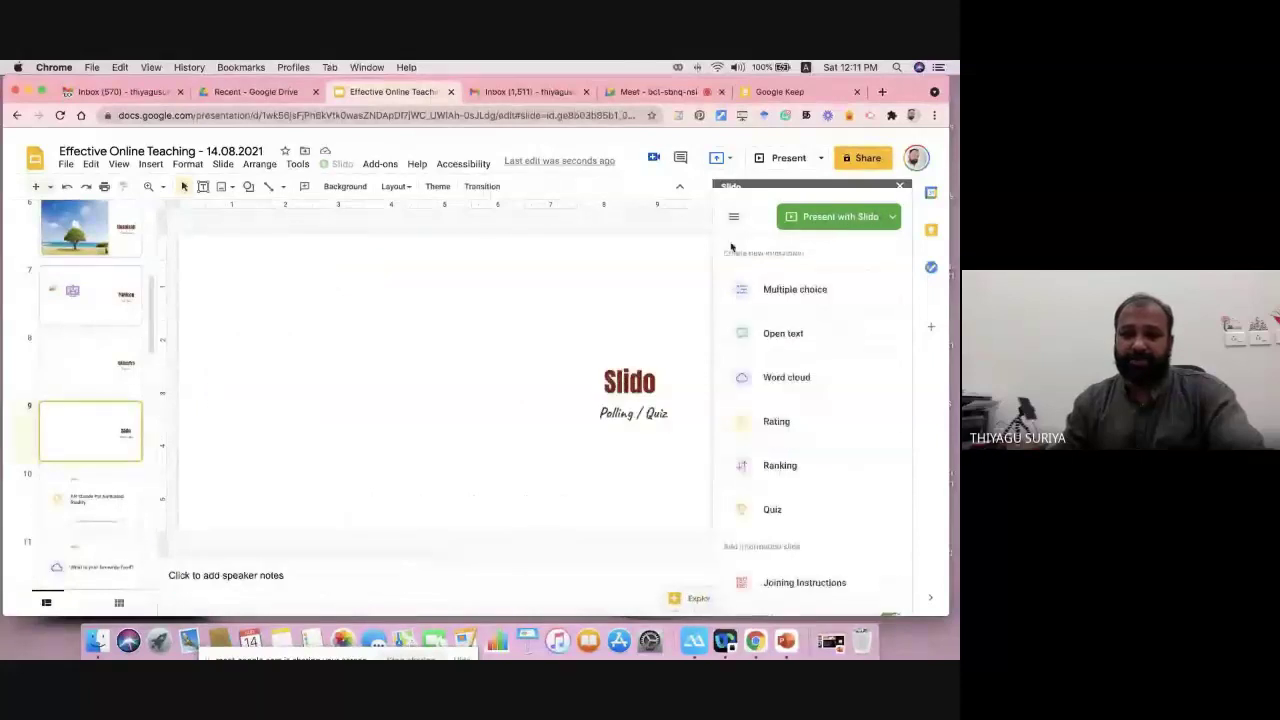
Step: Present with Slido and advance past the title and AR quiz slides to the live quiz
click(842, 218)
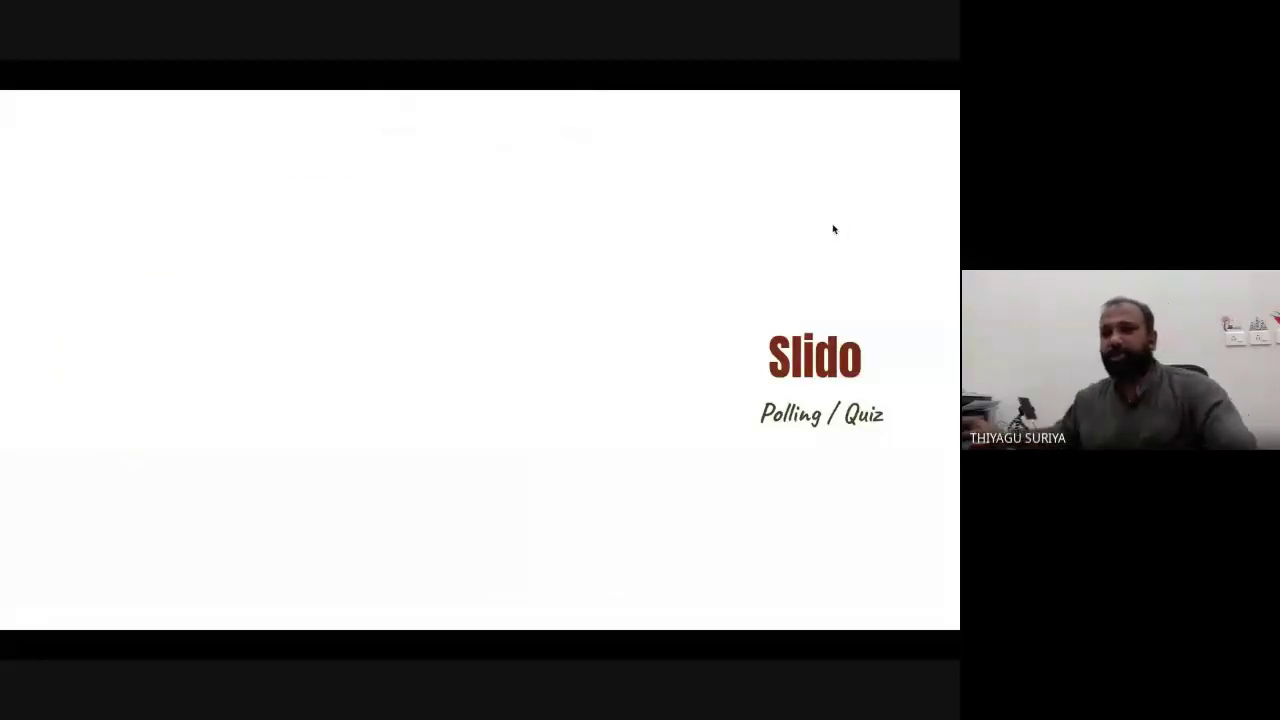
click(833, 229)
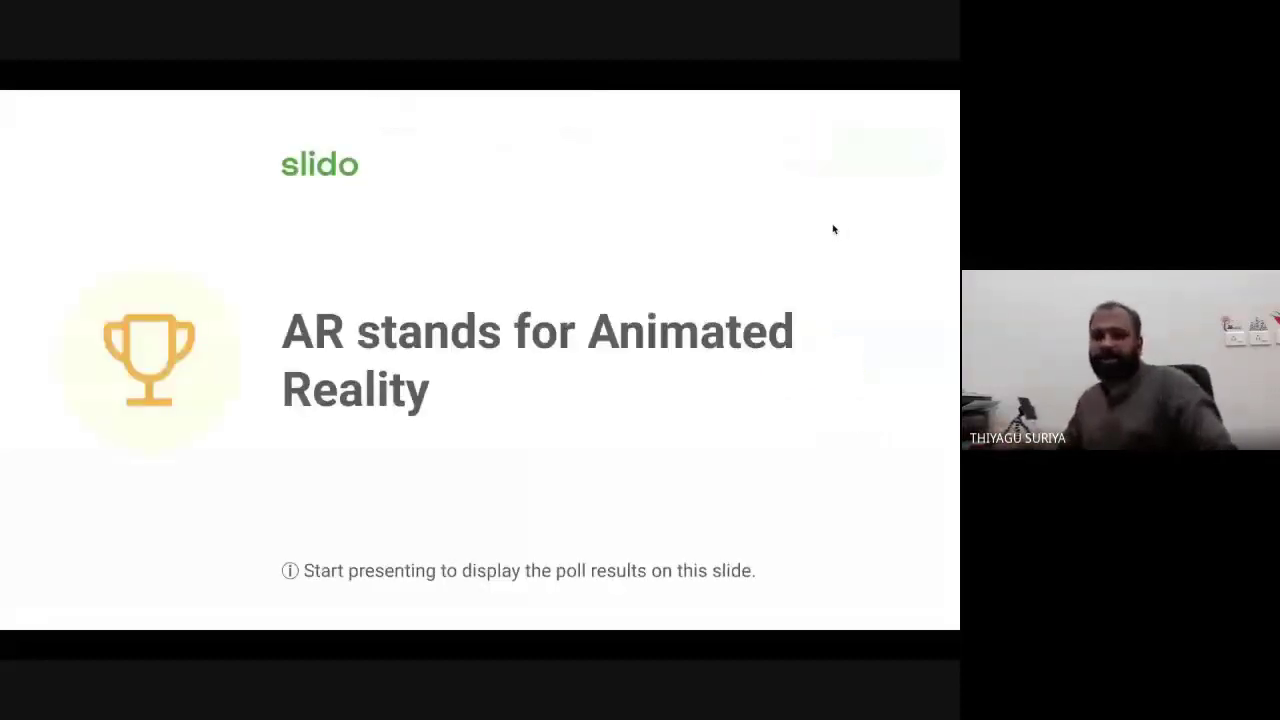
click(438, 355)
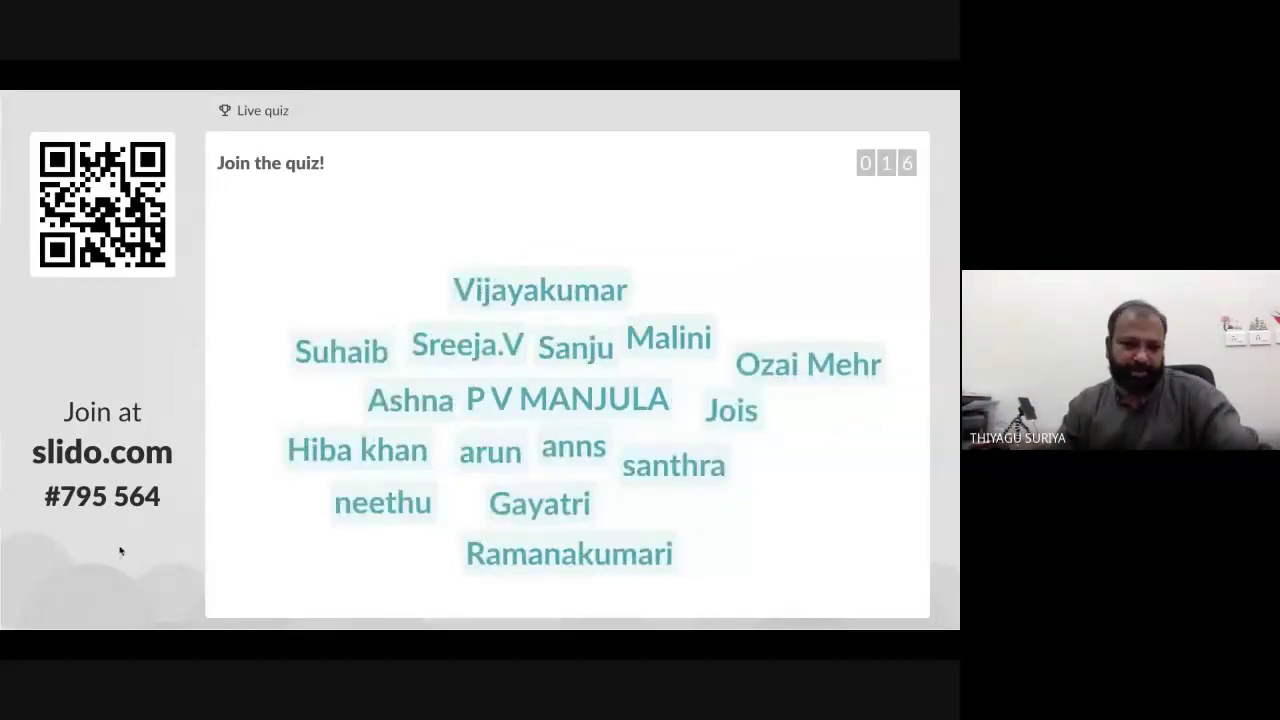
Step: Advance from the Join the quiz screen to the 'AR stands for Animated Reality' True/False question
click(82, 635)
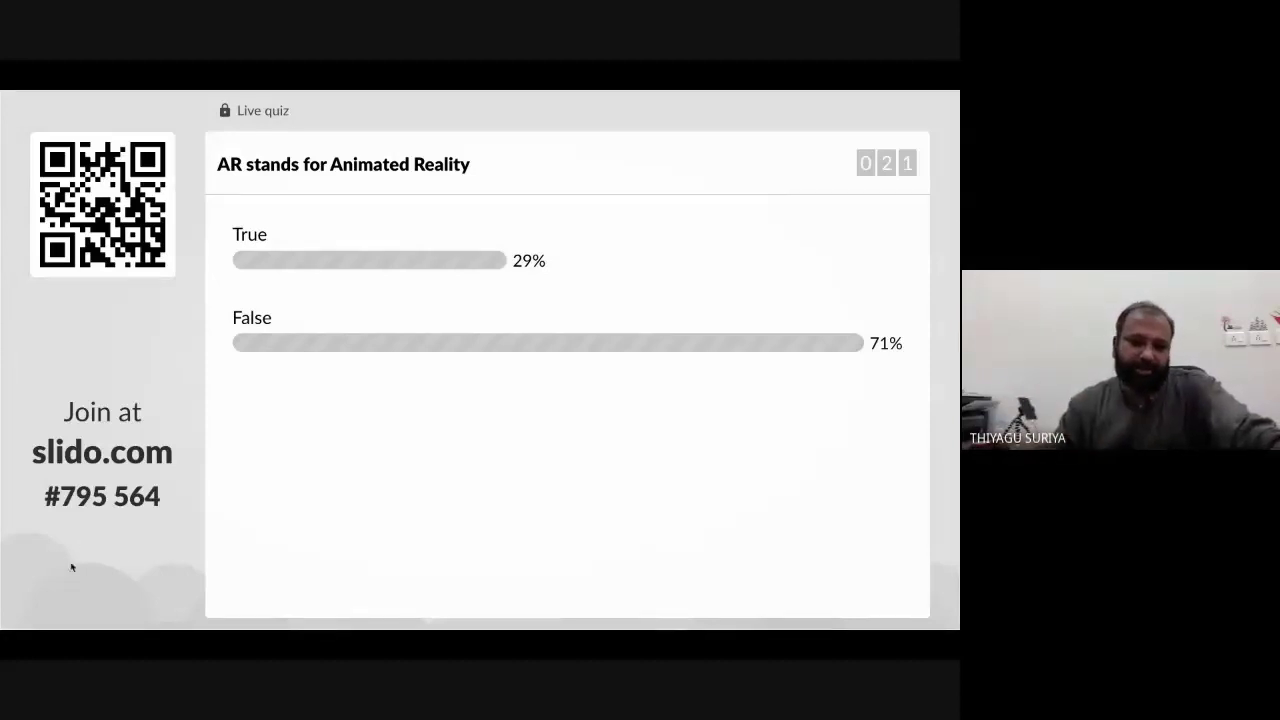
Step: Reveal the Slido quiz answer, then advance to the Slide Kit – Infographics slide
key(Right)
key(Right)
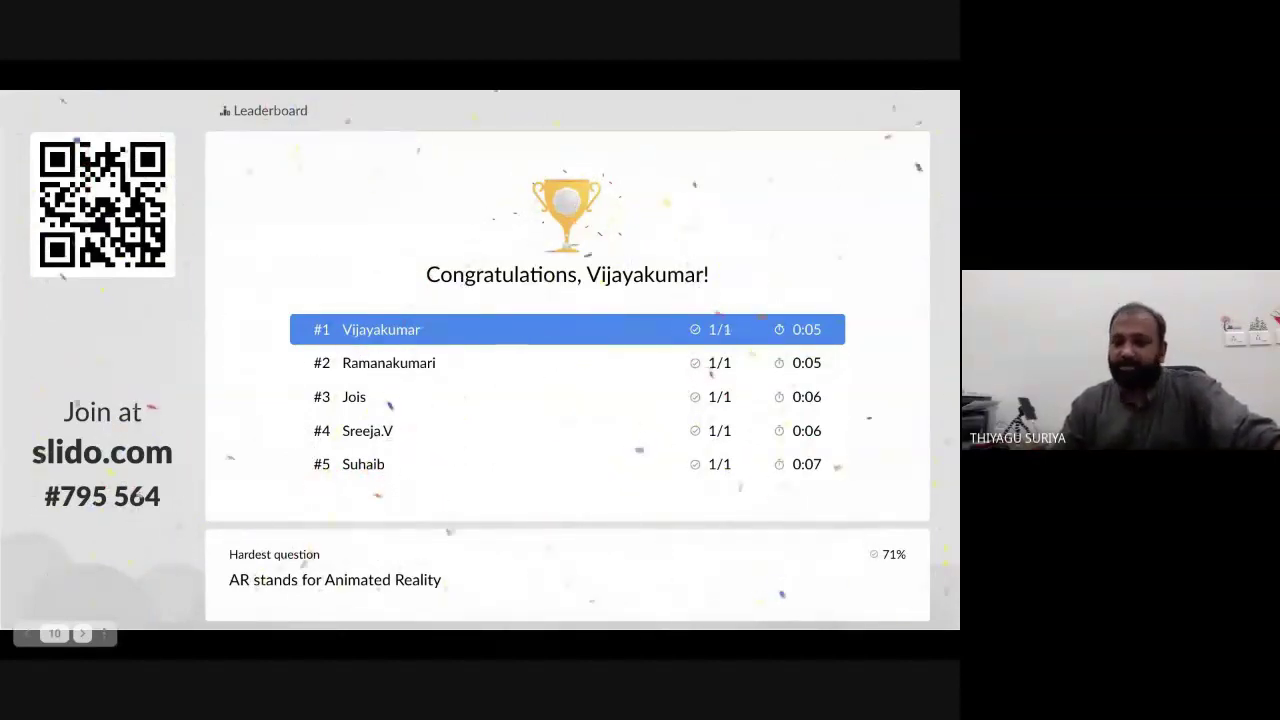
key(Right)
key(Right)
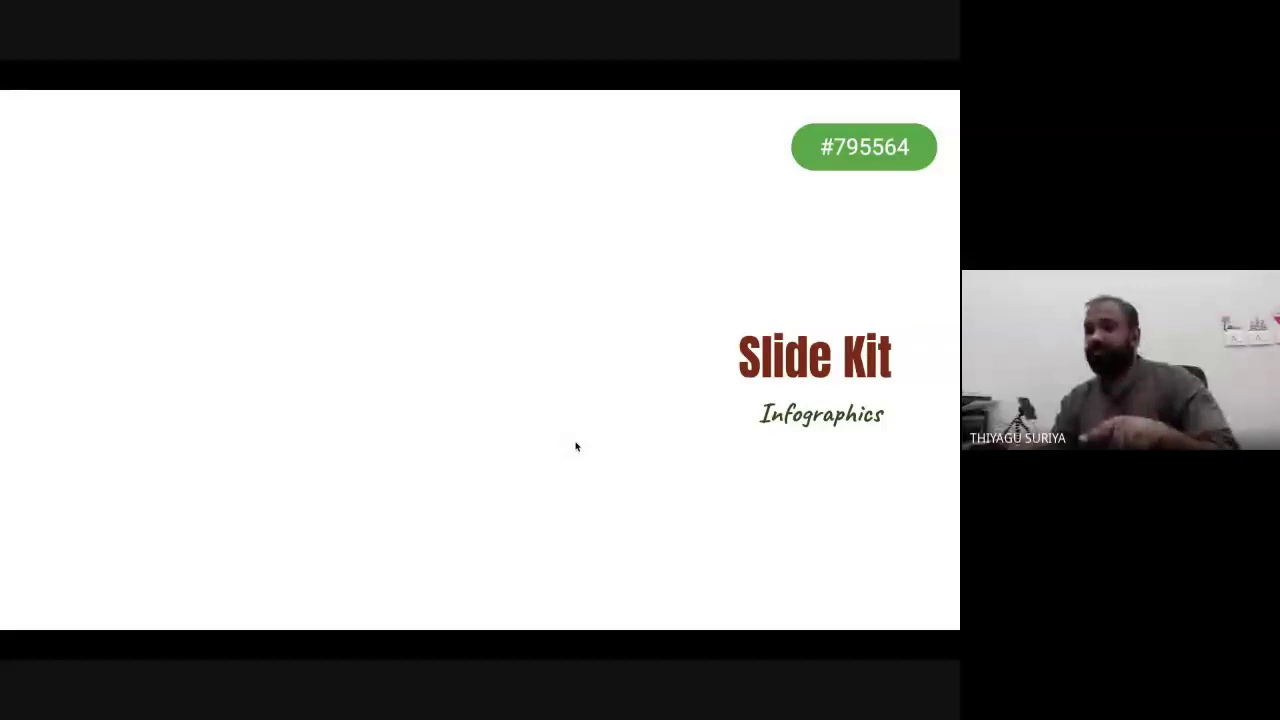
Step: Exit full-screen, step back through the Slido Polling / Quiz slides, and close the Slido panel
right_click(578, 440)
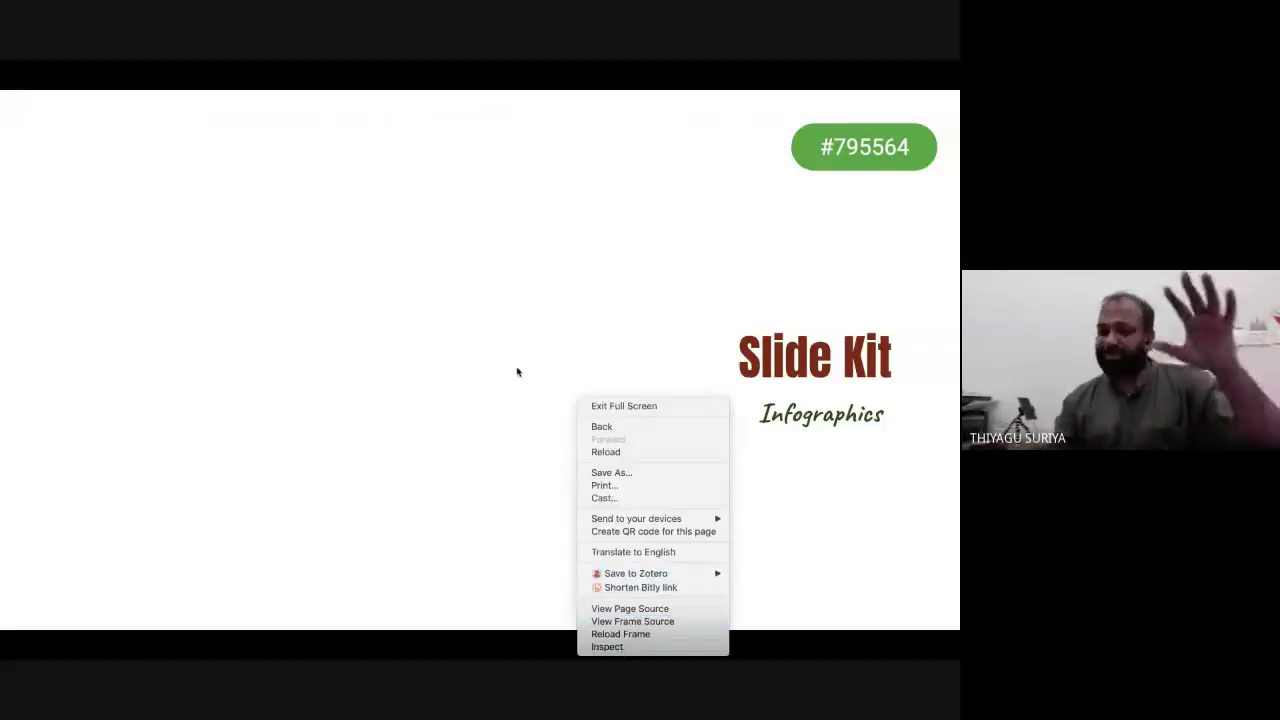
click(610, 406)
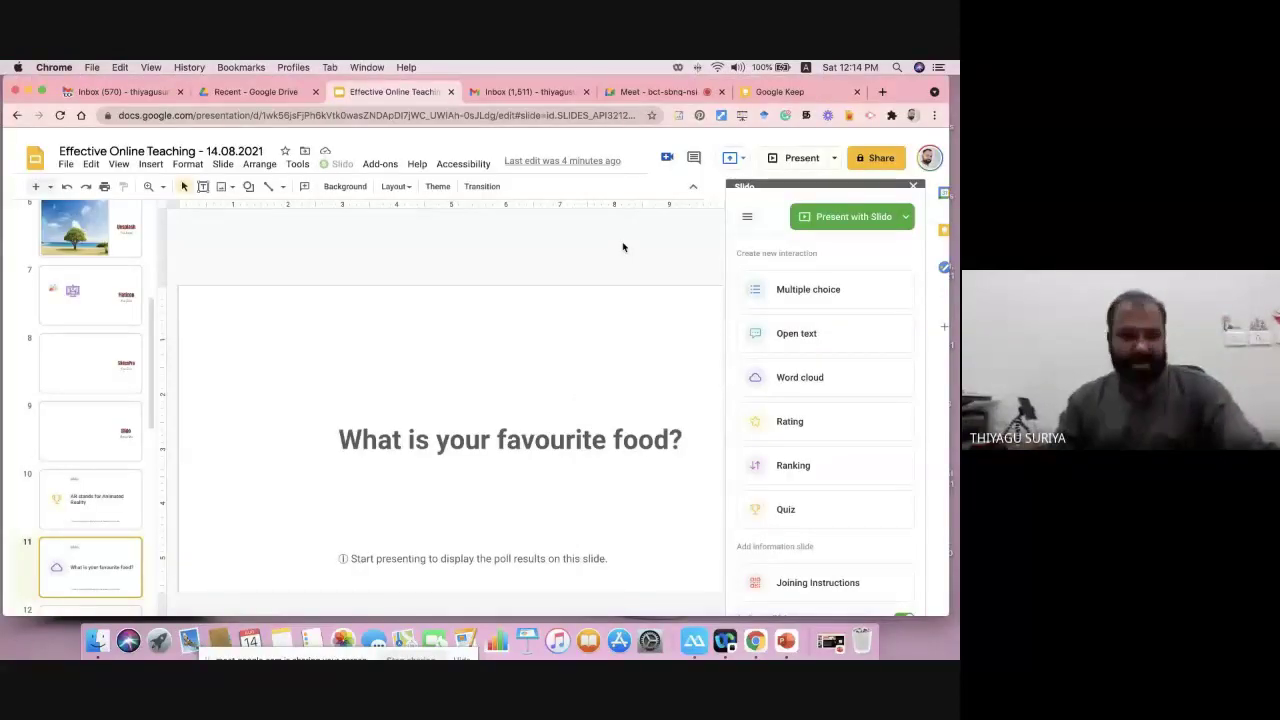
click(90, 498)
click(83, 420)
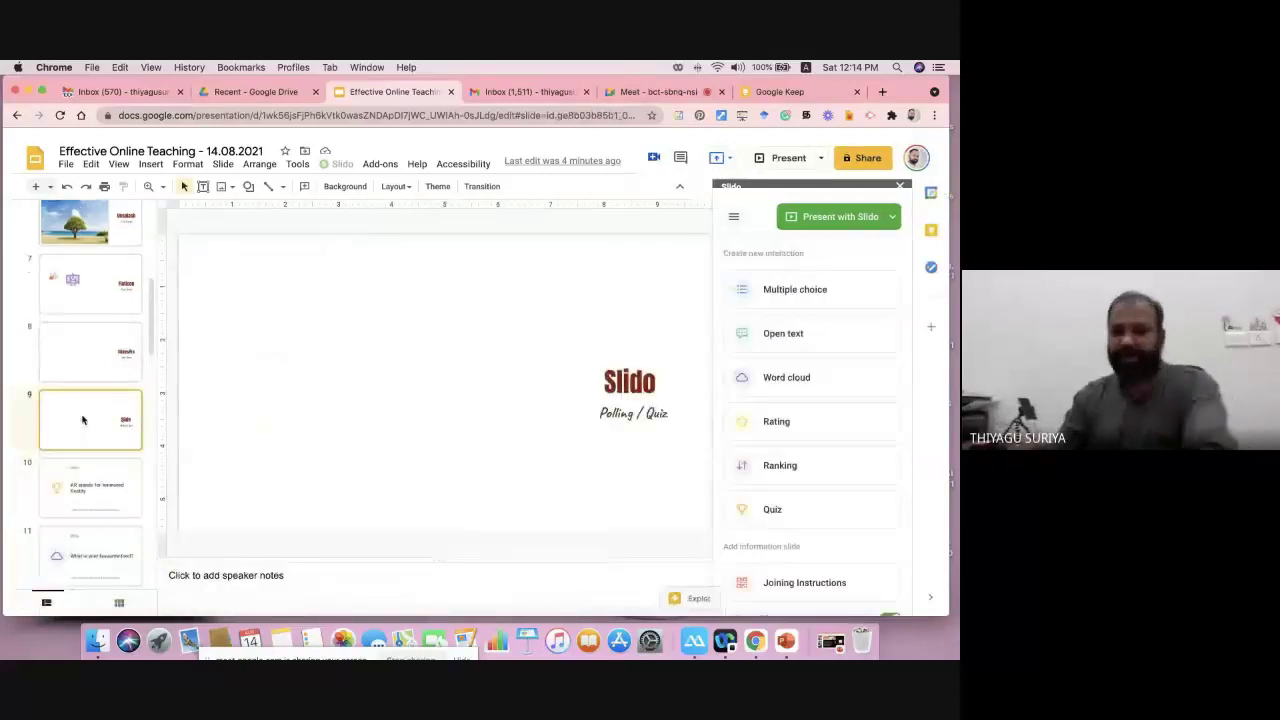
key(Down)
key(Down)
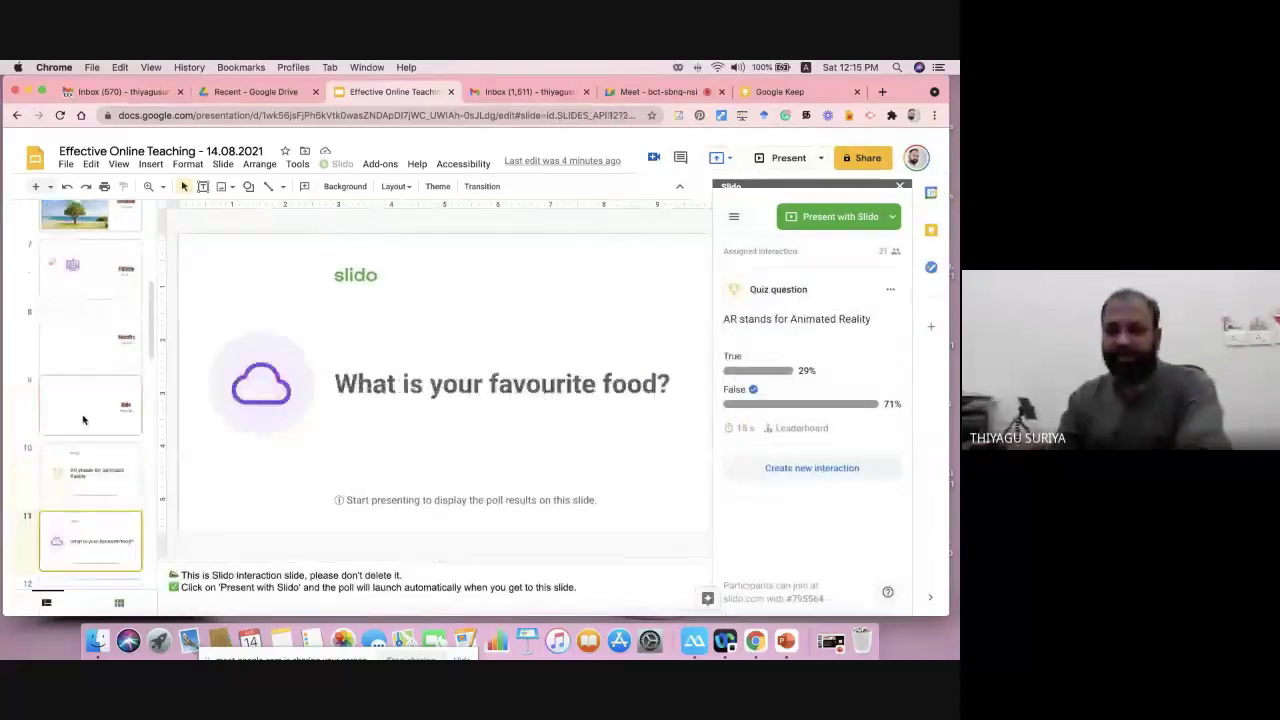
key(Down)
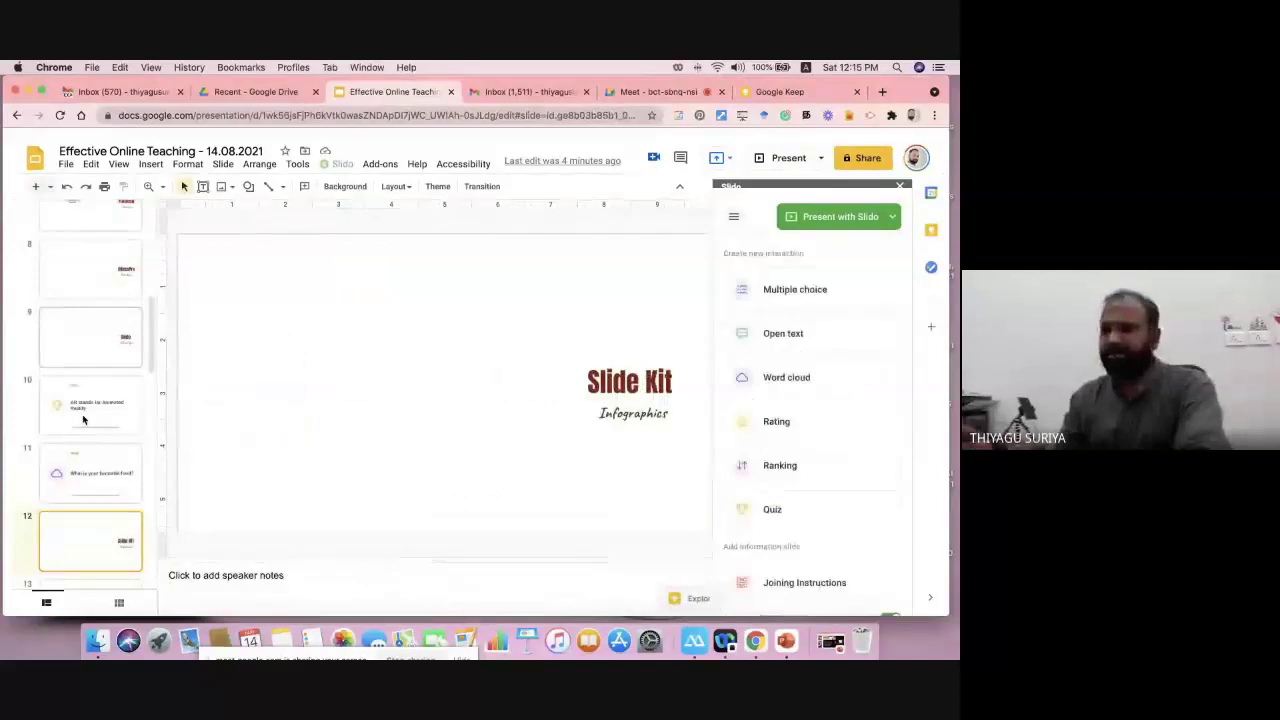
click(900, 188)
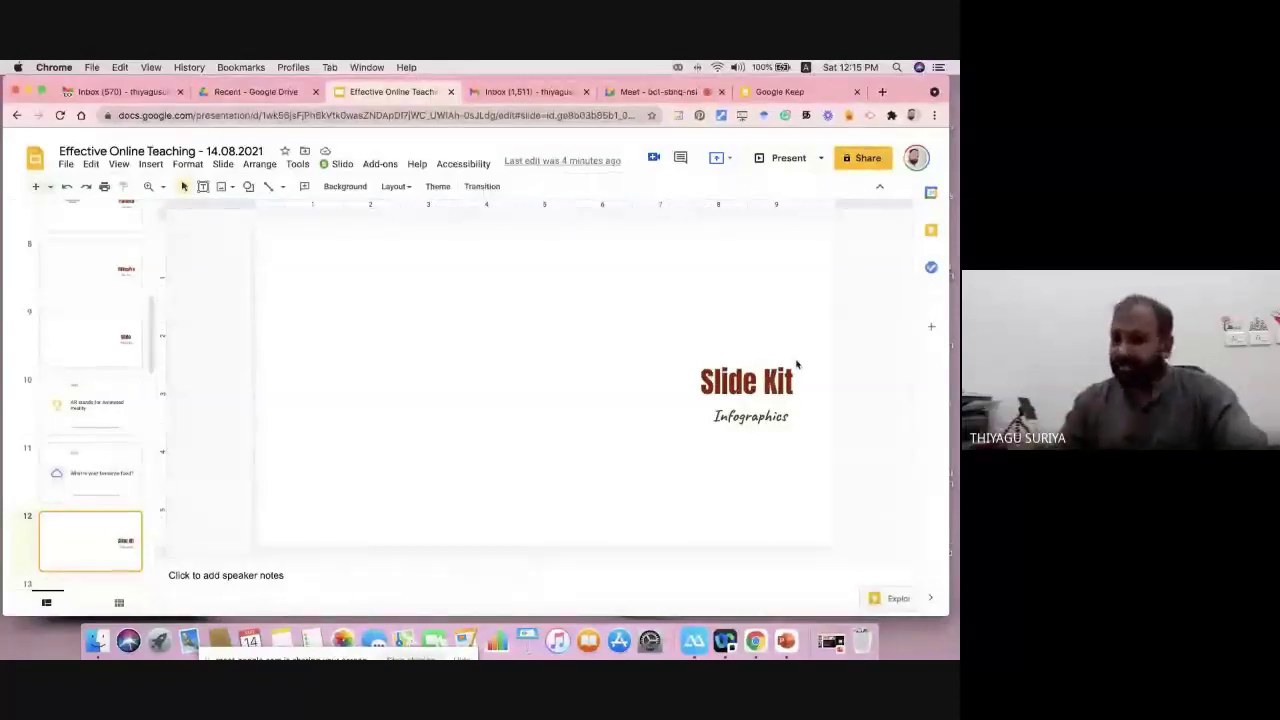
Step: Browse infographic slides 23 to 25: 4E's Mantra, Online Teaching Techniques, Roadmap
click(766, 378)
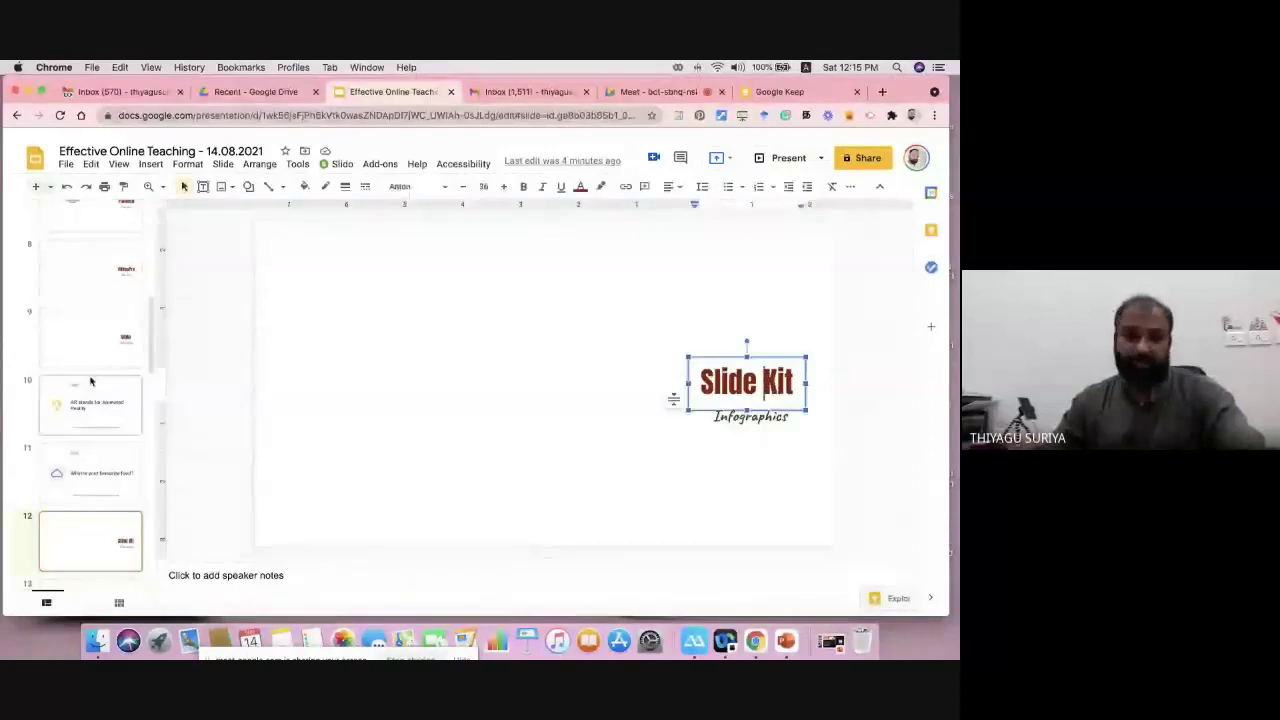
scroll(140, 476, down, 10)
scroll(140, 476, down, 5)
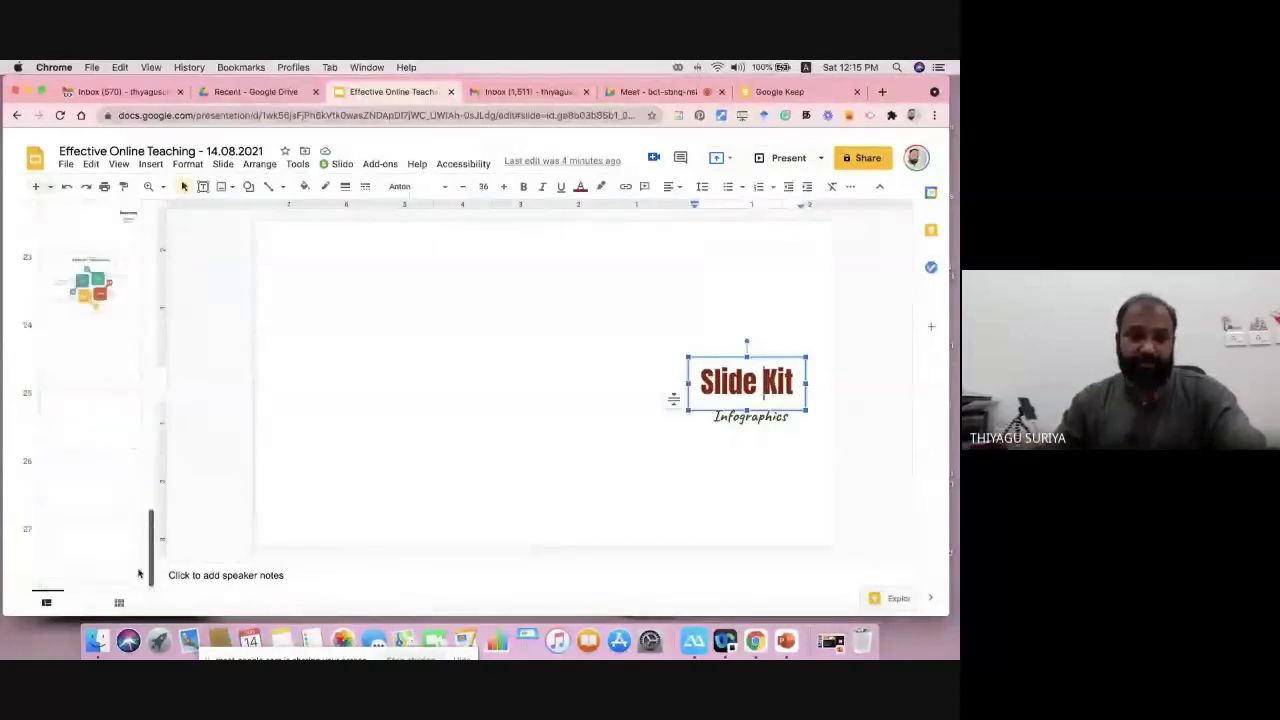
click(83, 288)
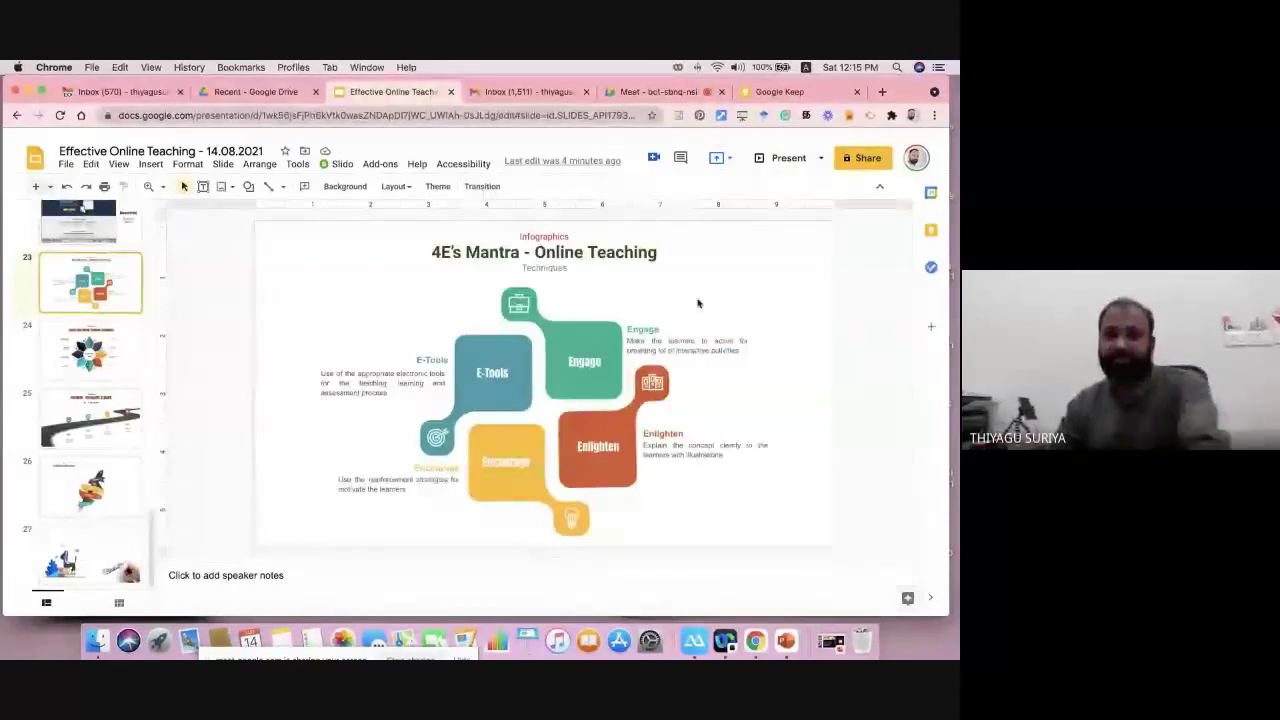
key(Down)
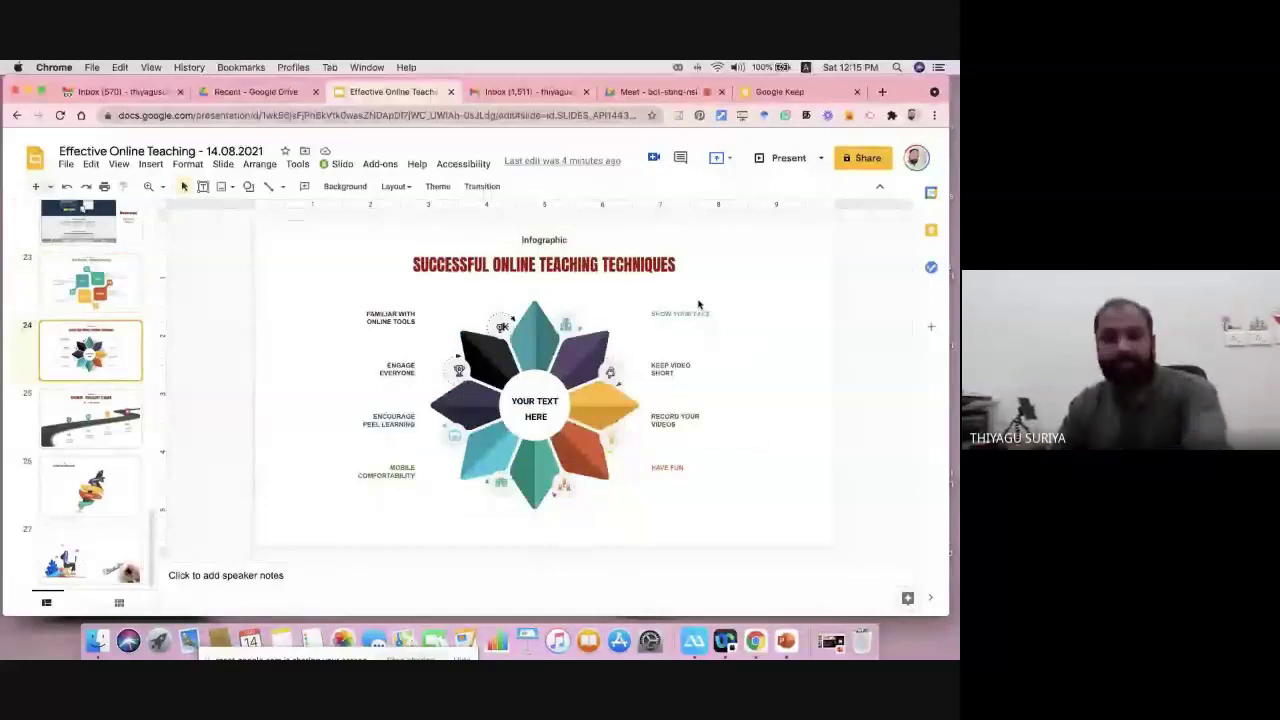
key(Down)
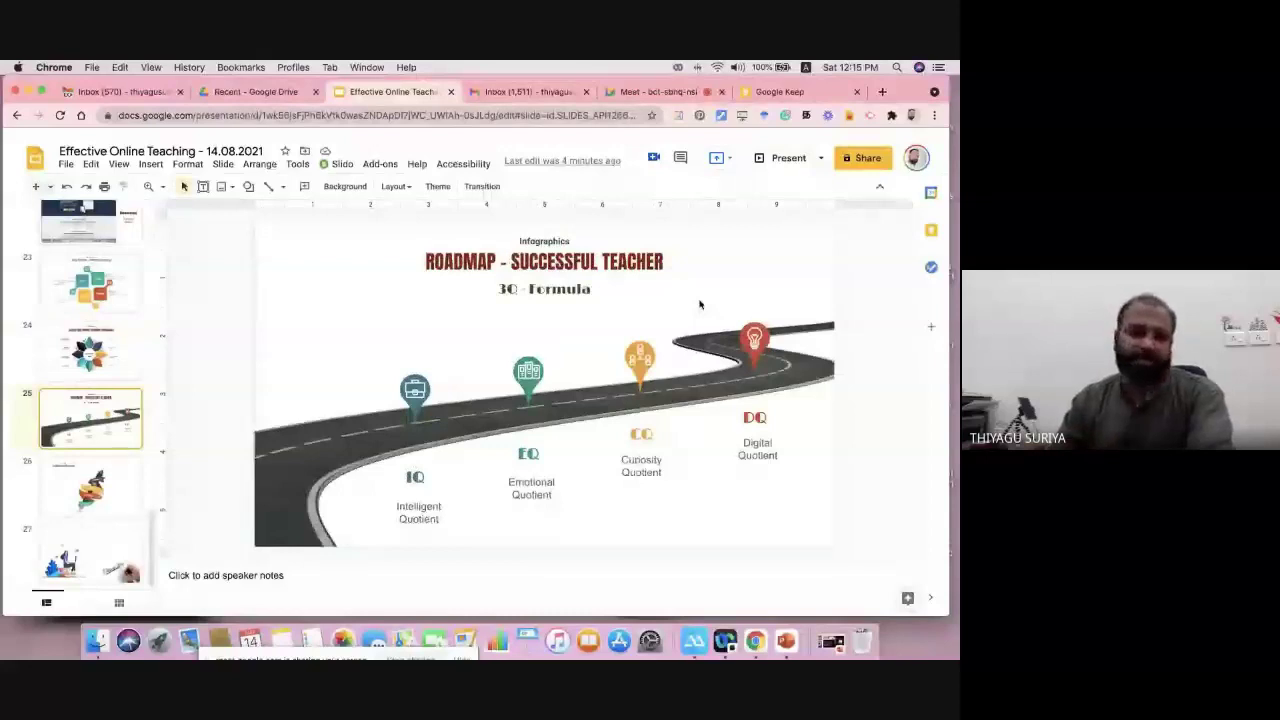
key(Up)
Step: Return to slide 12, the Slide Kit – Infographics title slide
scroll(44, 294, up, 8)
scroll(44, 294, up, 10)
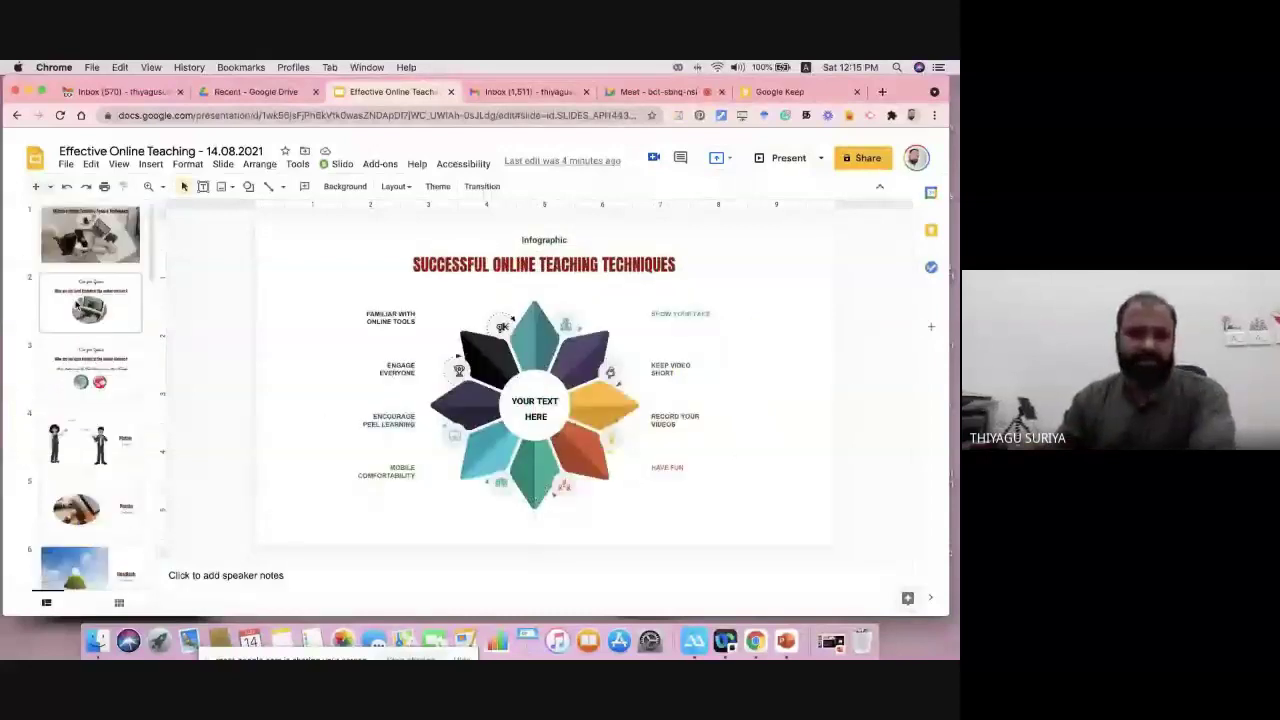
scroll(95, 347, down, 6)
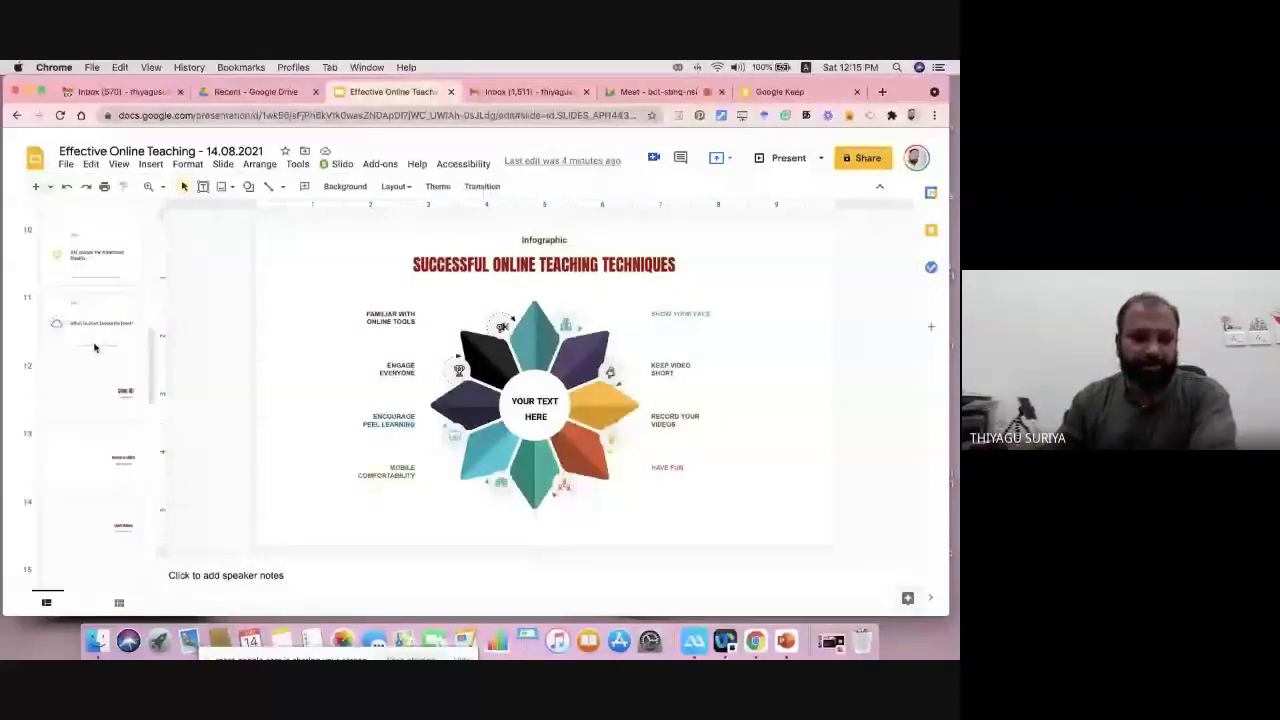
scroll(96, 345, down, 2)
scroll(98, 344, up, 1)
click(109, 311)
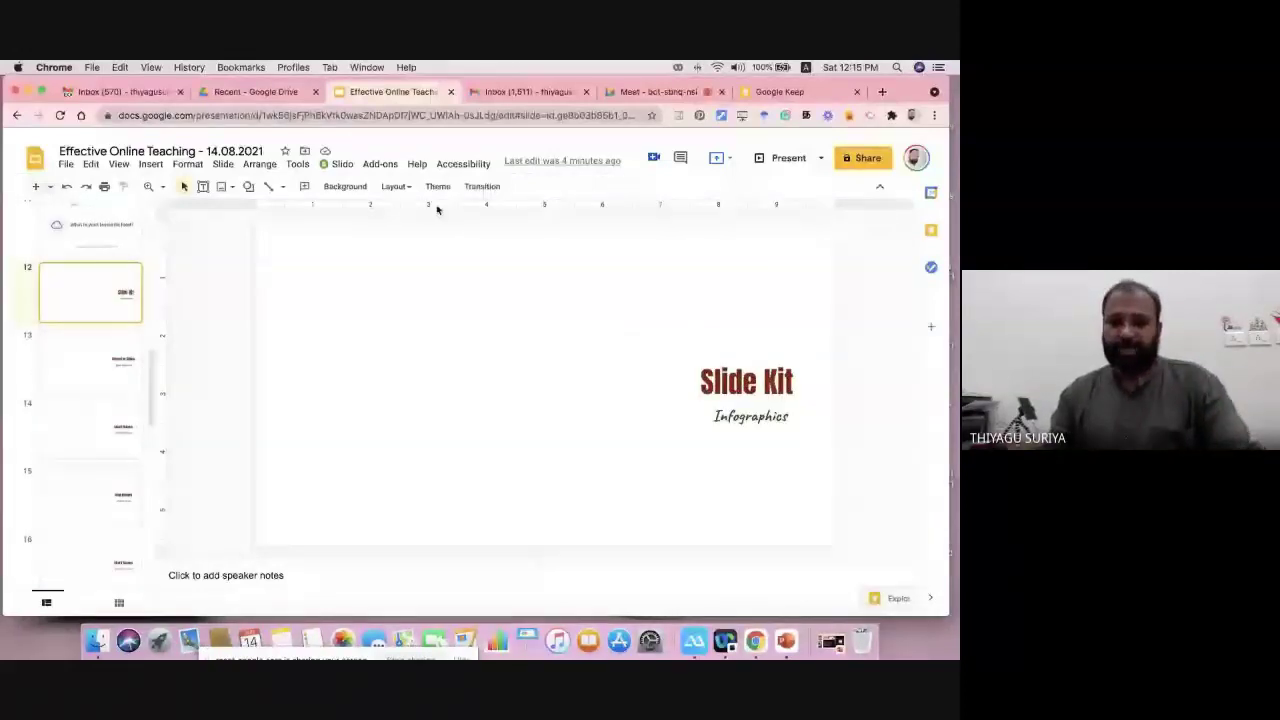
Step: Open the SlideKit Templates library via Add-ons > SlideKit Templates > Insert Slides
click(382, 164)
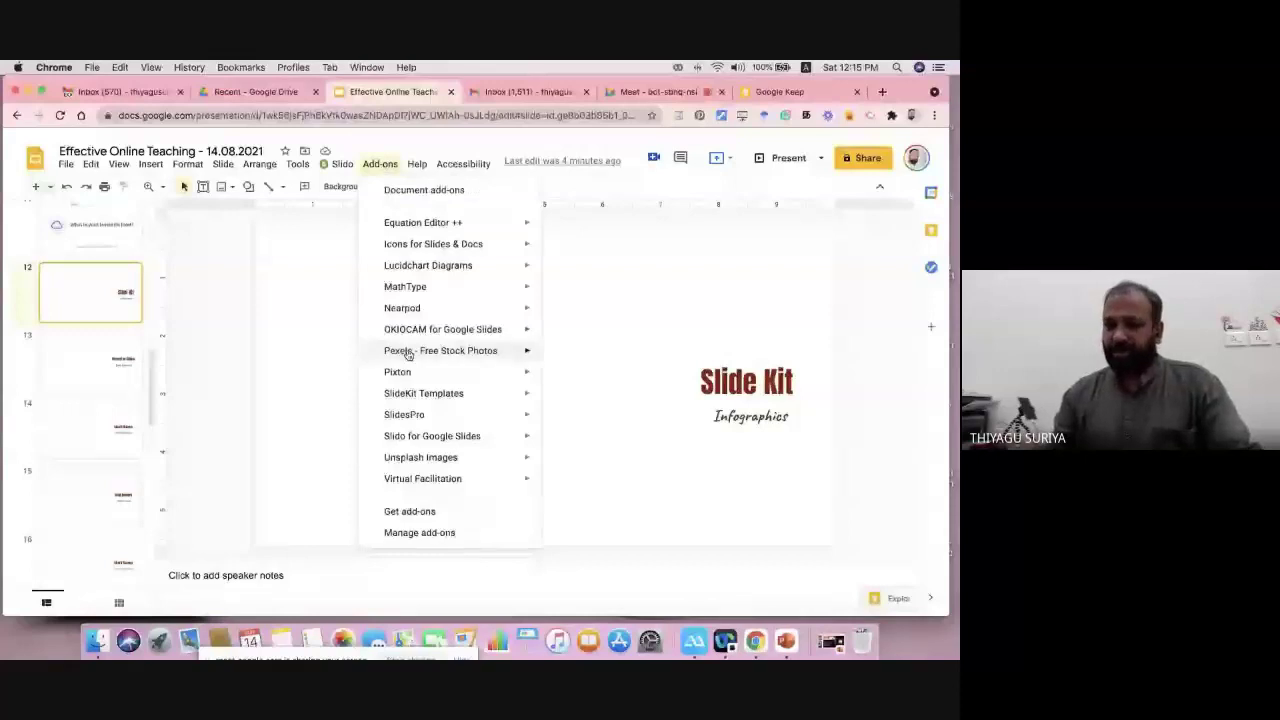
mouse_move(416, 395)
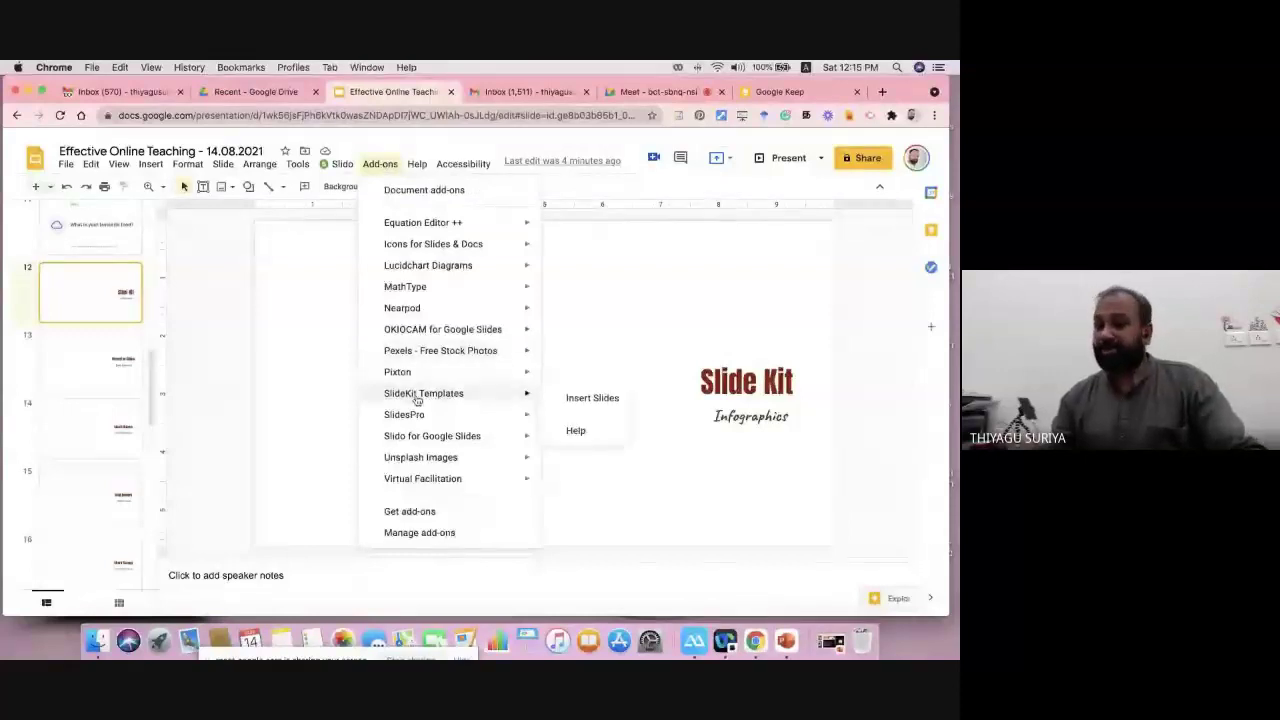
click(586, 400)
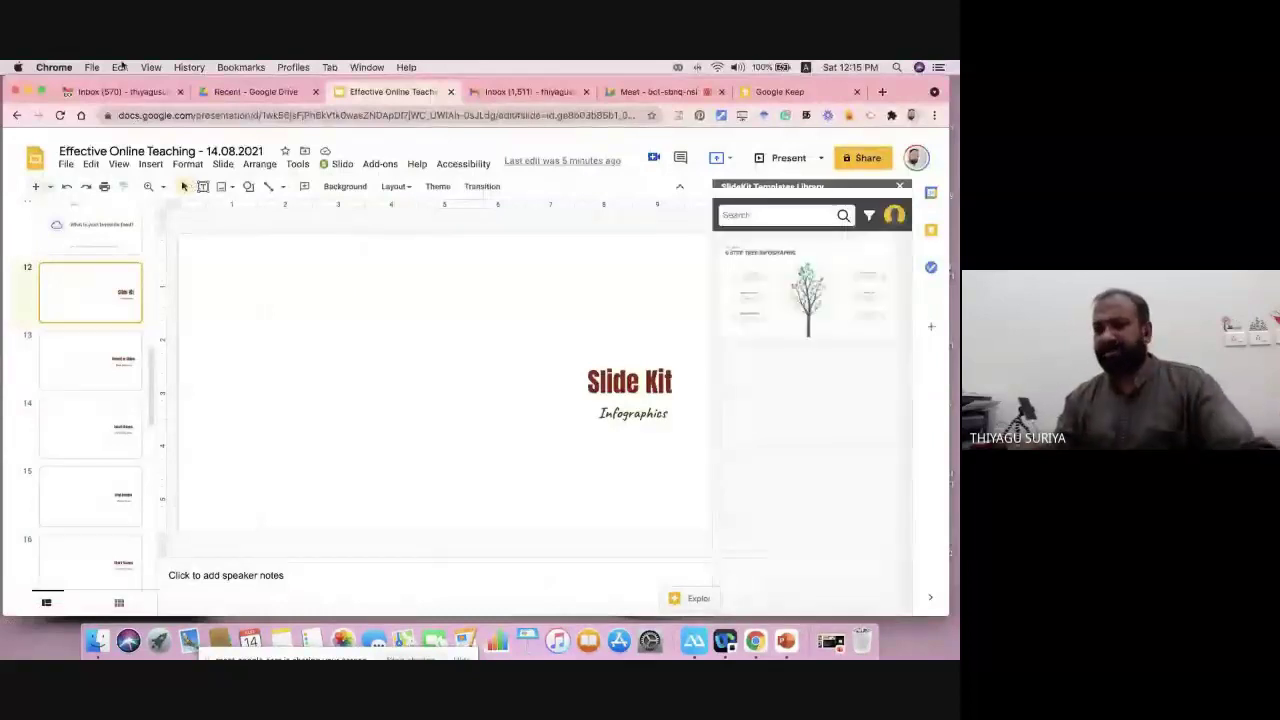
scroll(784, 313, down, 10)
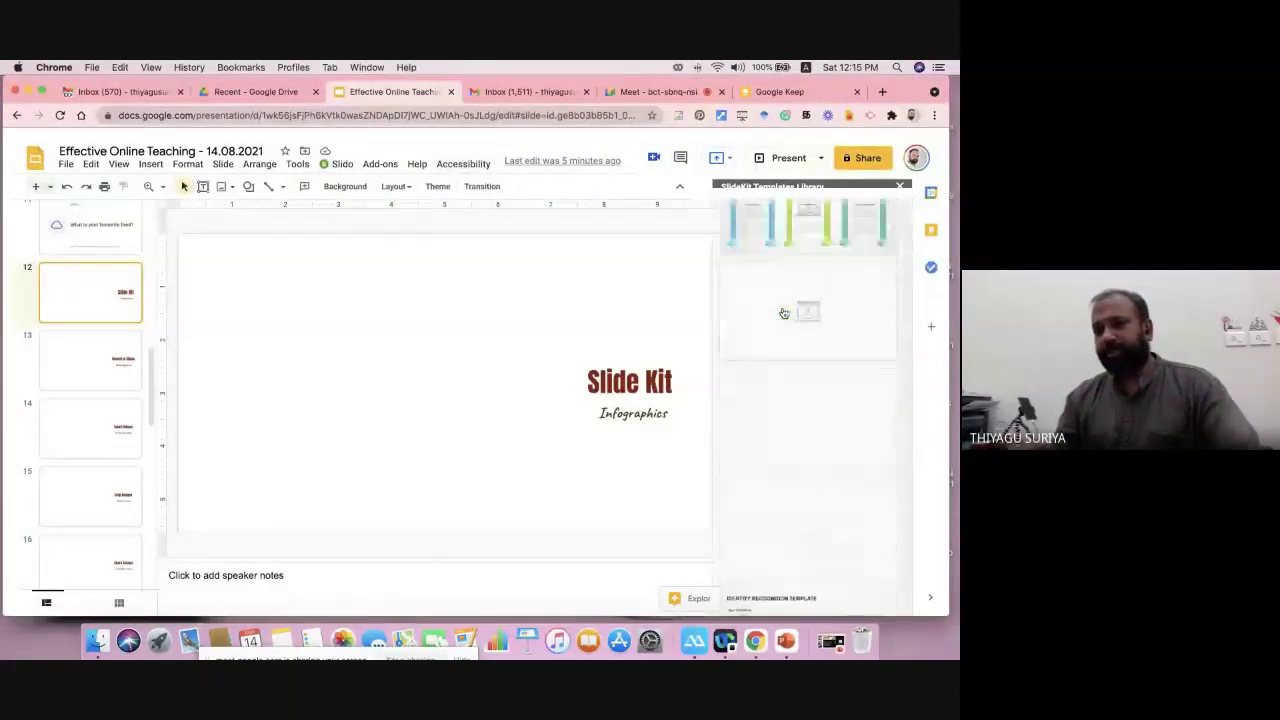
scroll(784, 313, down, 5)
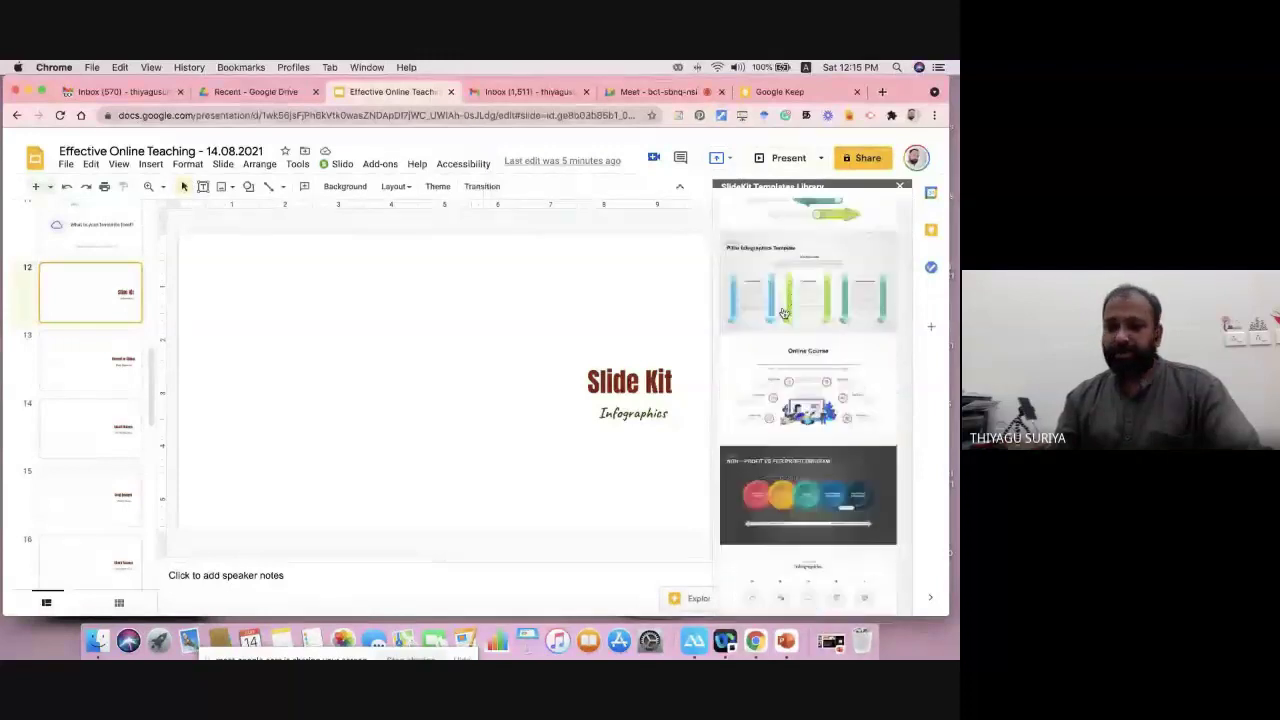
scroll(777, 228, up, 15)
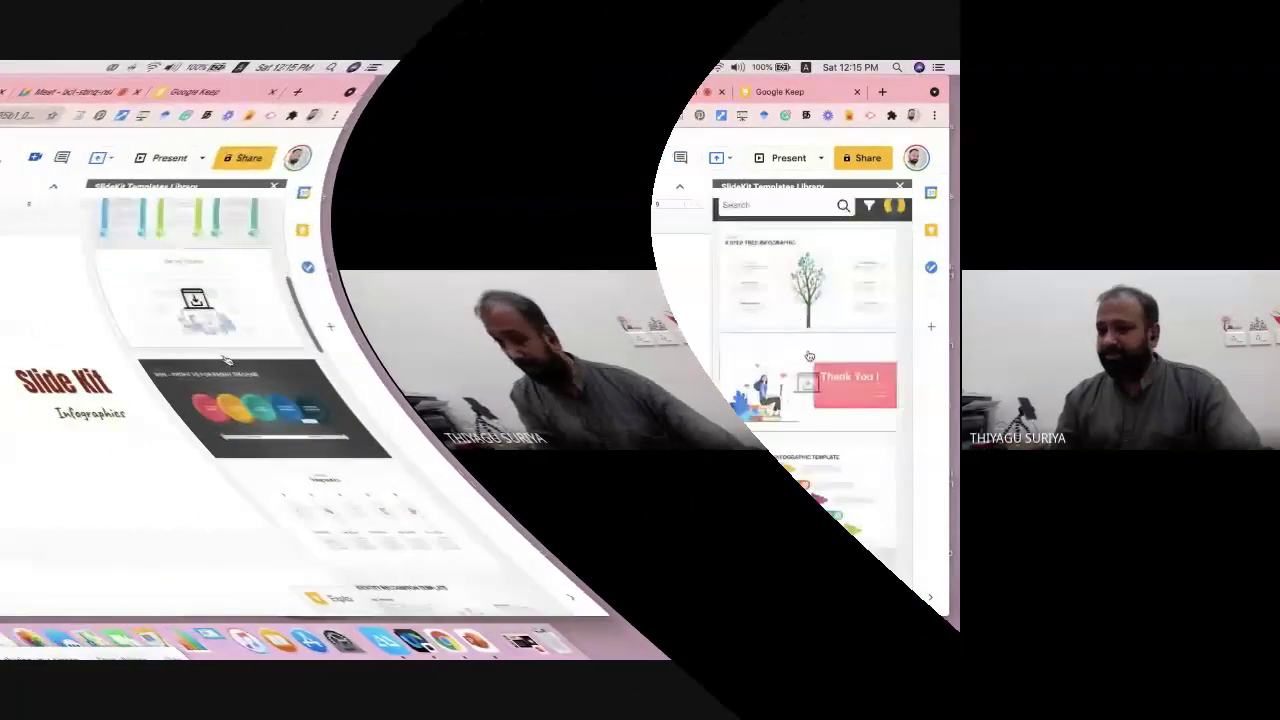
scroll(783, 252, down, 5)
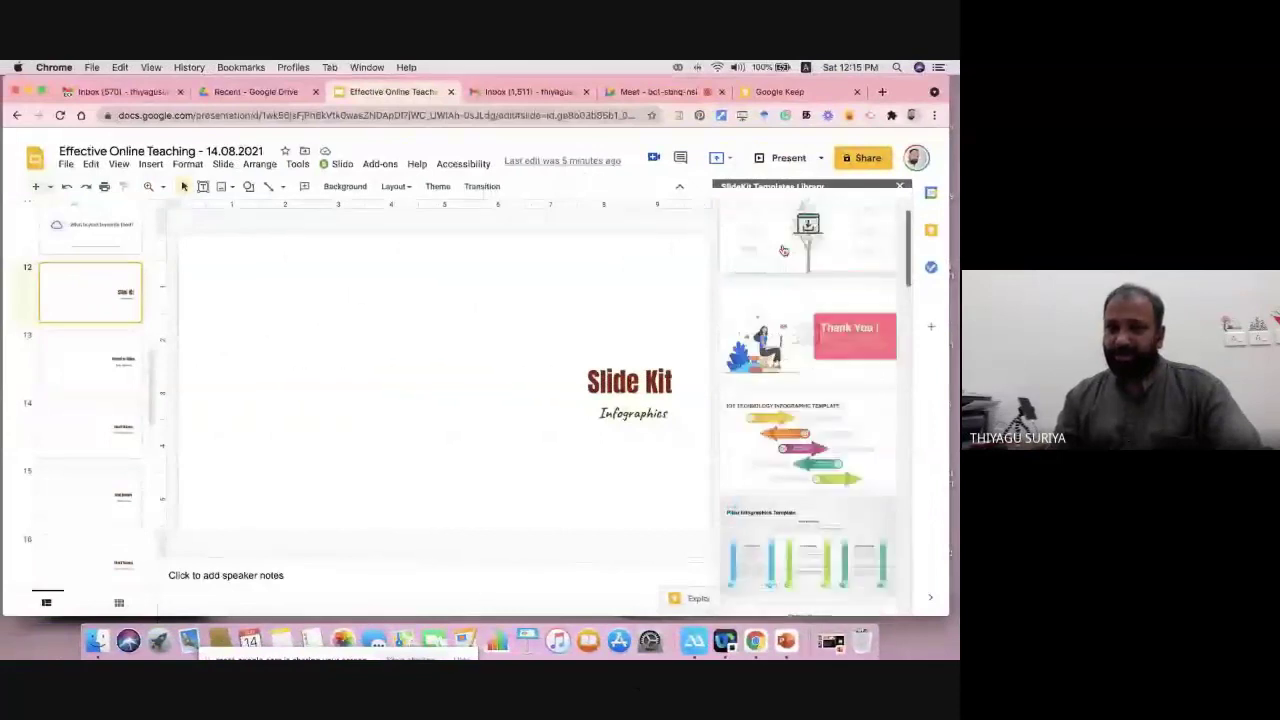
scroll(783, 252, up, 5)
Step: Search the library for 'free' templates and page to the next page of results
click(783, 216)
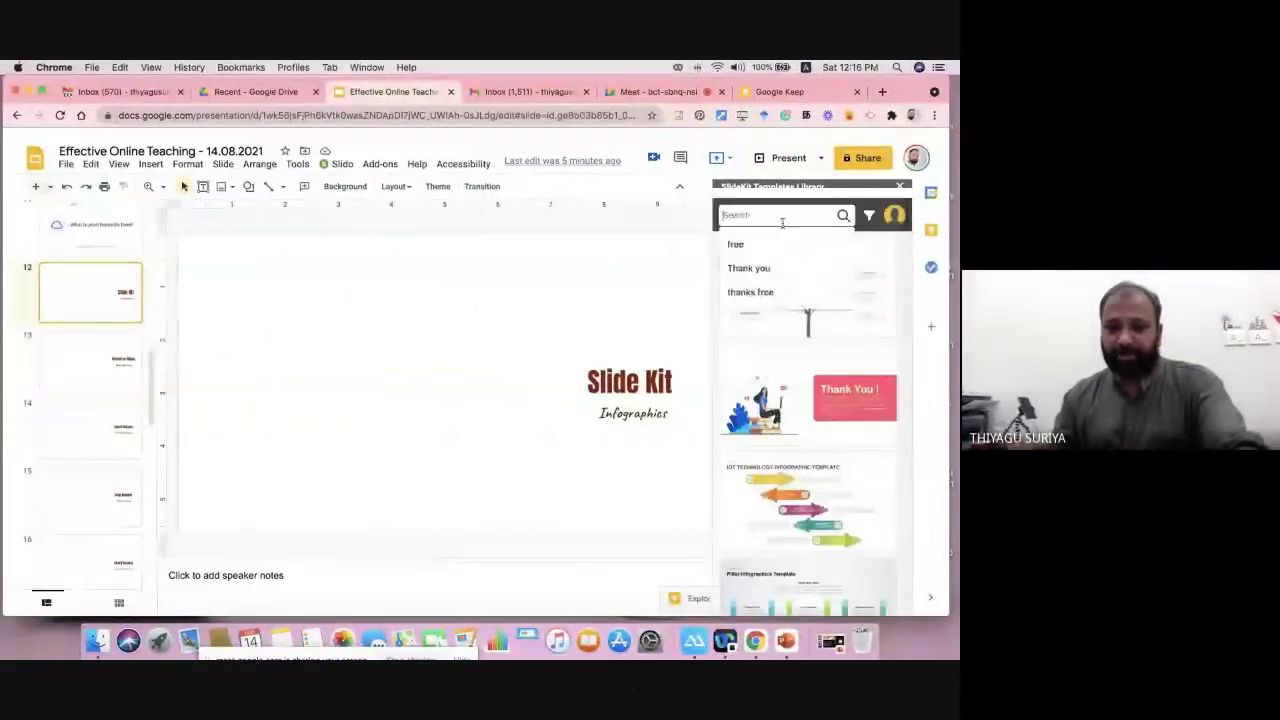
text(fr)
click(785, 246)
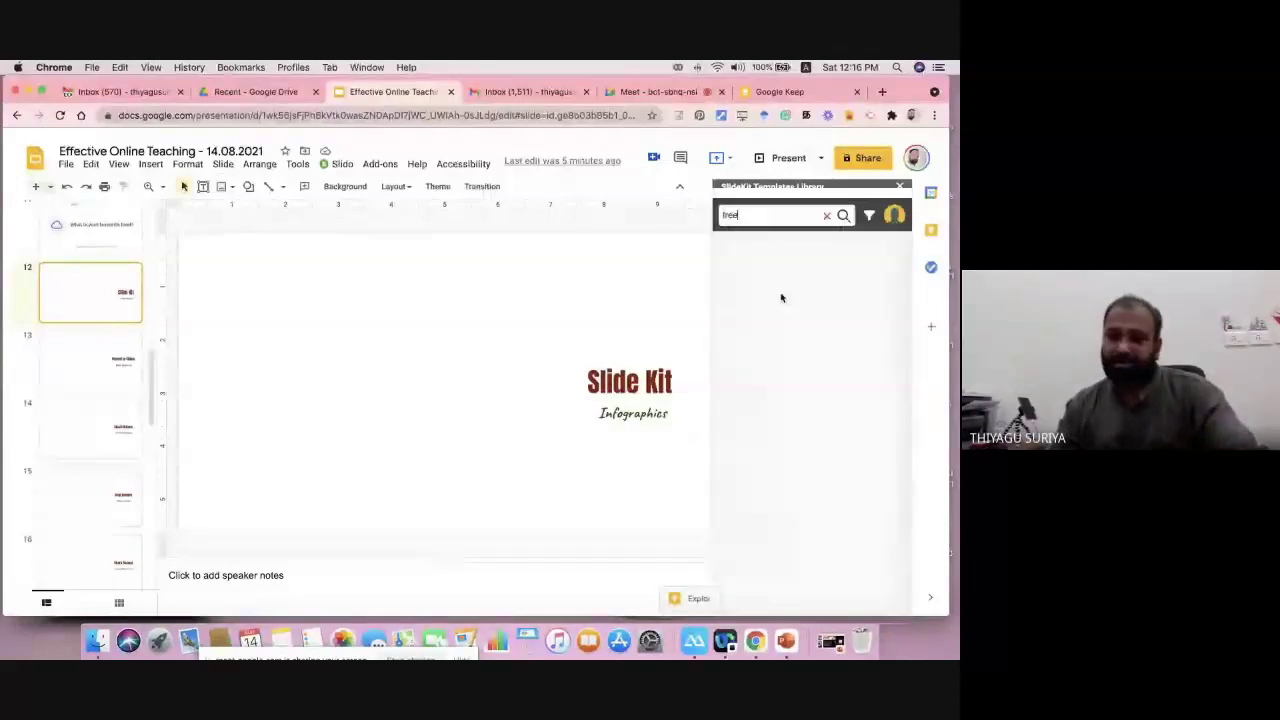
scroll(783, 300, down, 5)
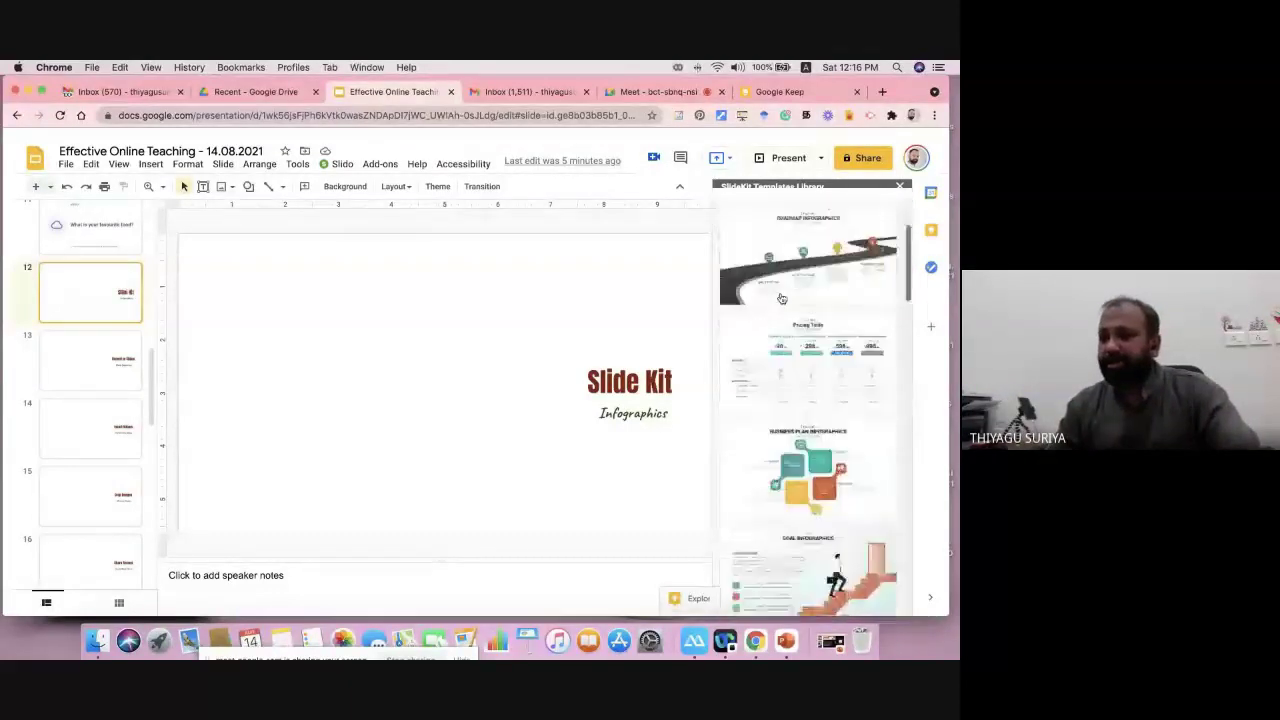
scroll(783, 300, down, 5)
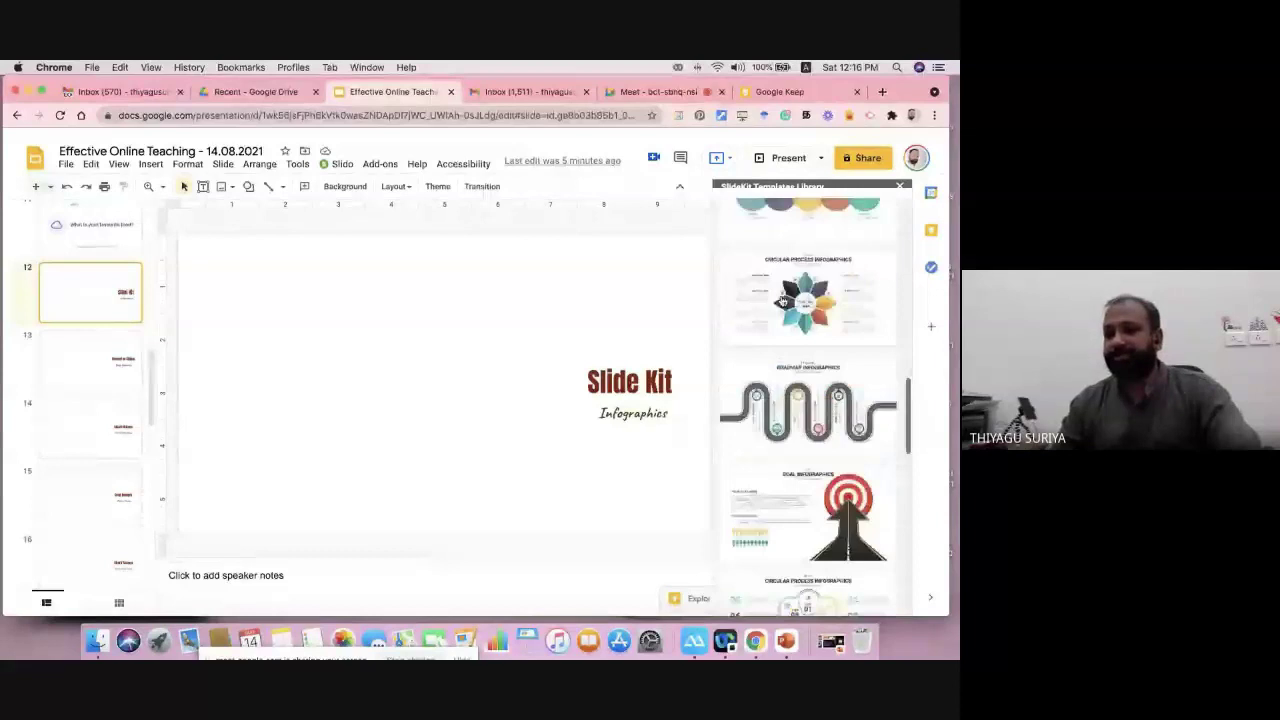
scroll(783, 300, down, 5)
scroll(783, 300, down, 3)
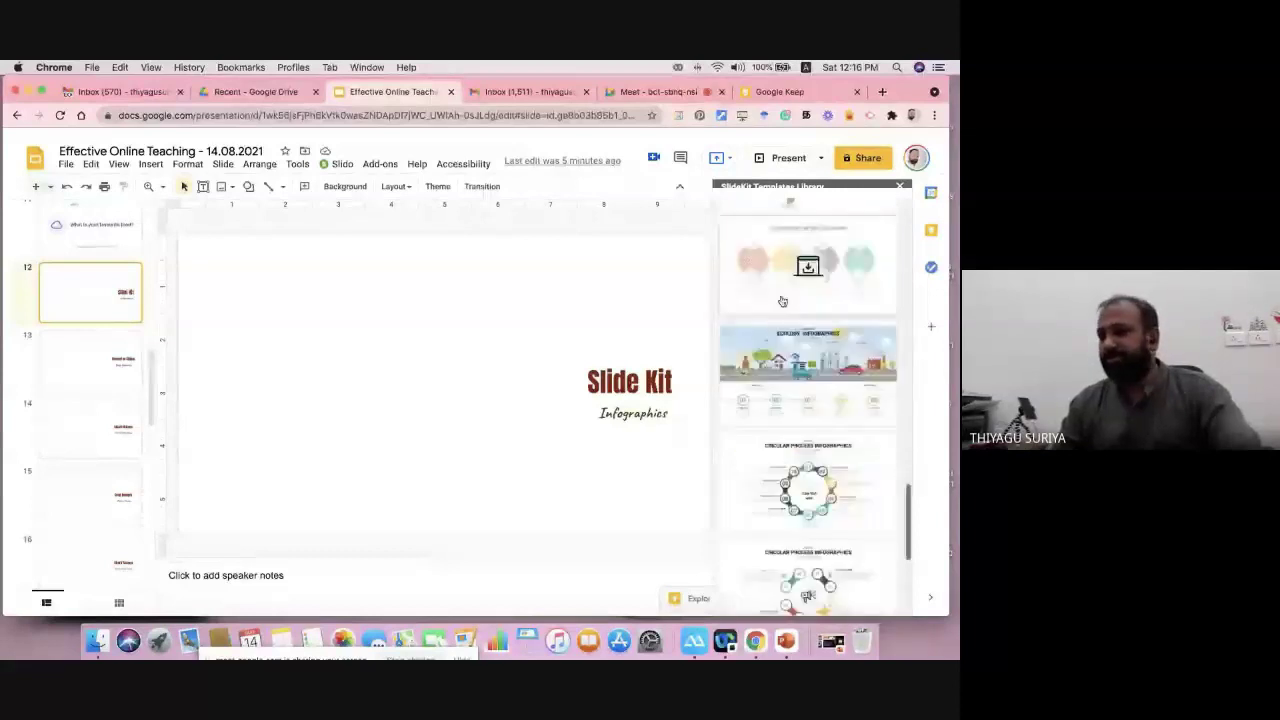
scroll(783, 301, down, 5)
scroll(783, 300, down, 1)
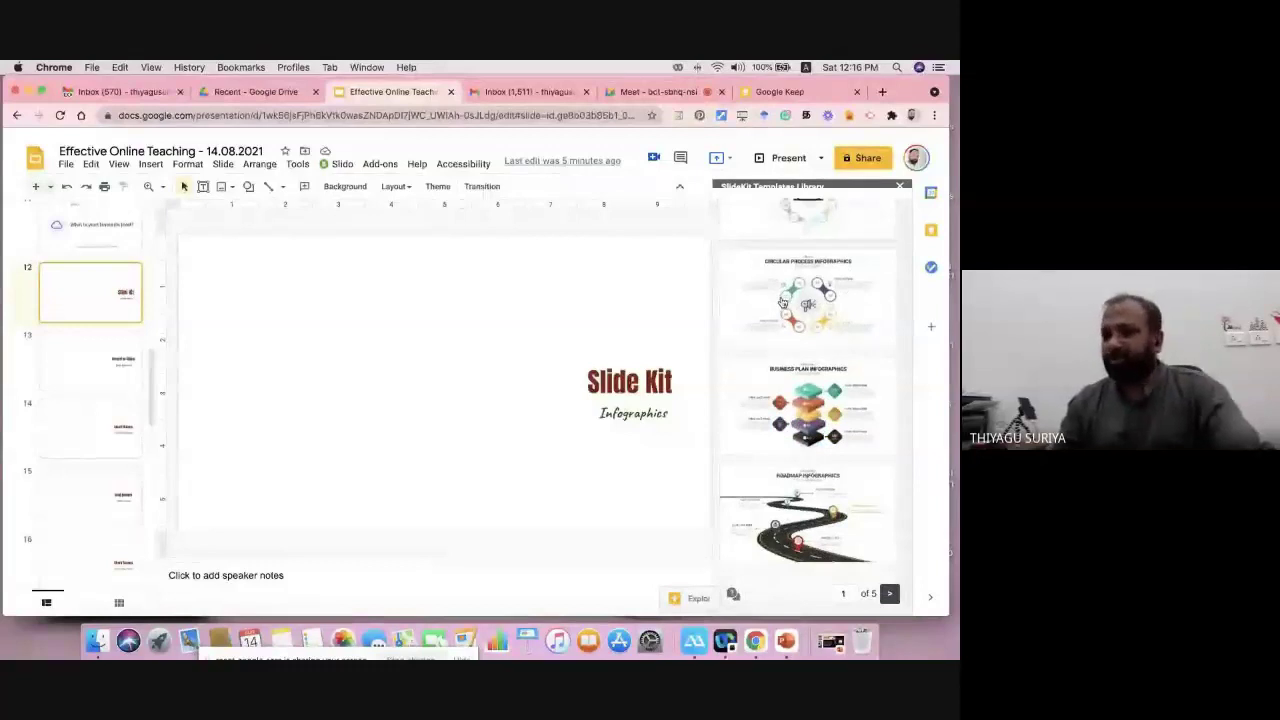
click(895, 597)
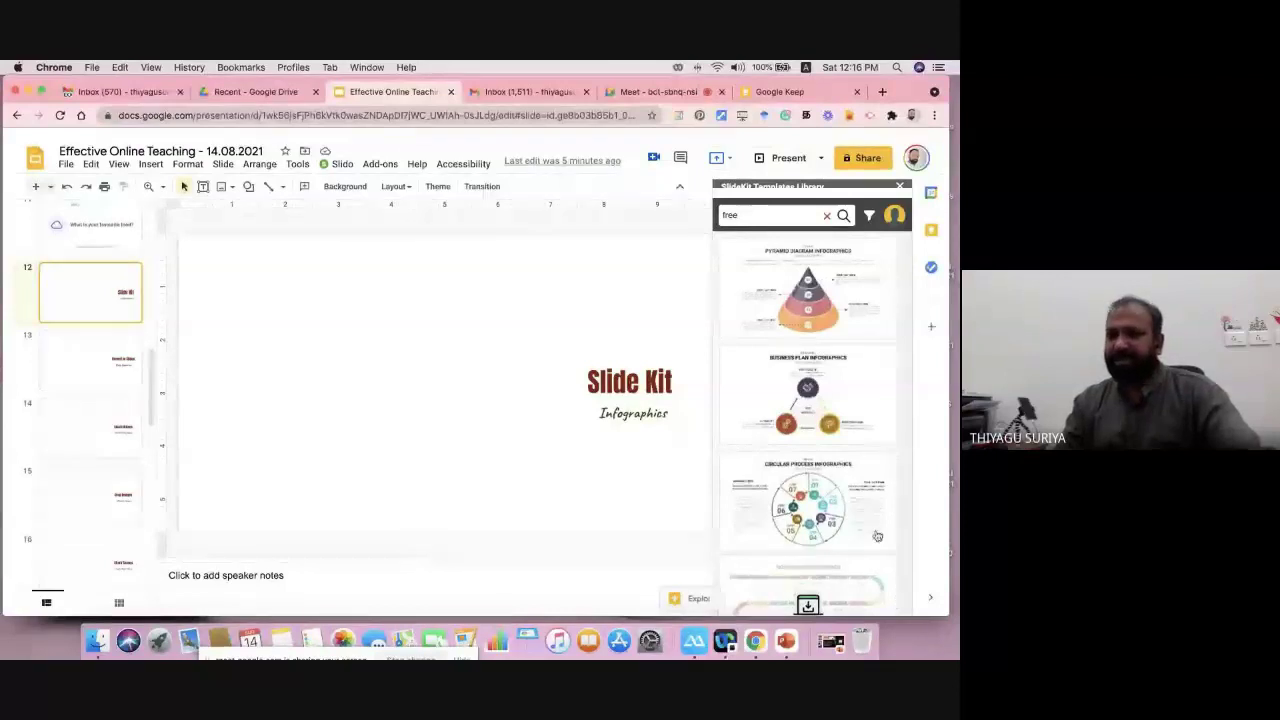
scroll(845, 524, down, 2)
scroll(845, 524, down, 6)
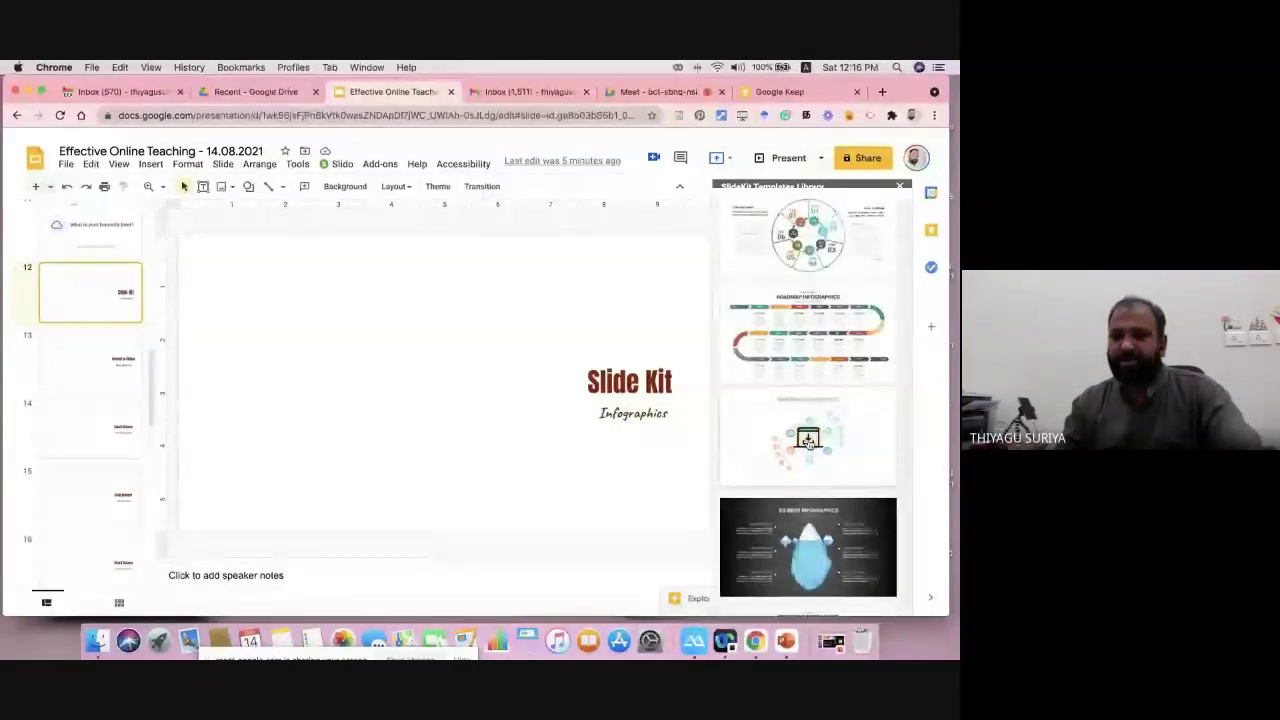
Step: Insert the Mindmap Infographics template into the deck as slide 13
click(808, 439)
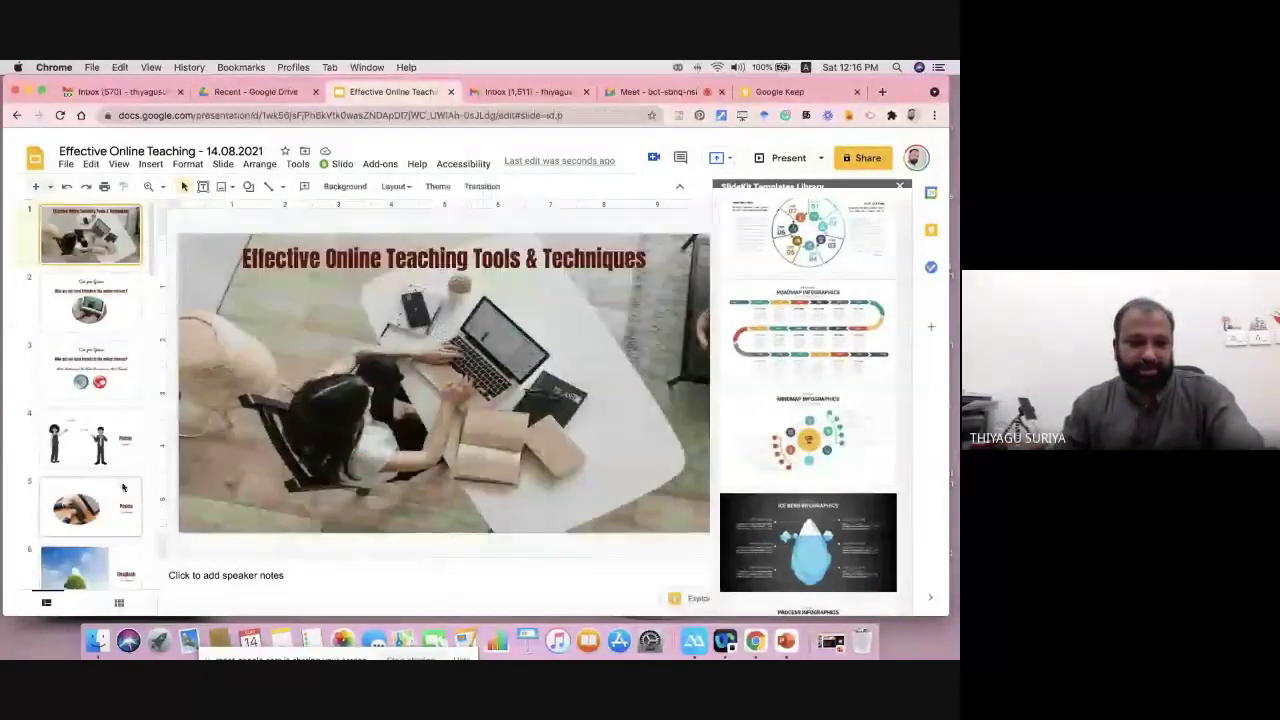
scroll(123, 486, down, 5)
scroll(123, 486, down, 1)
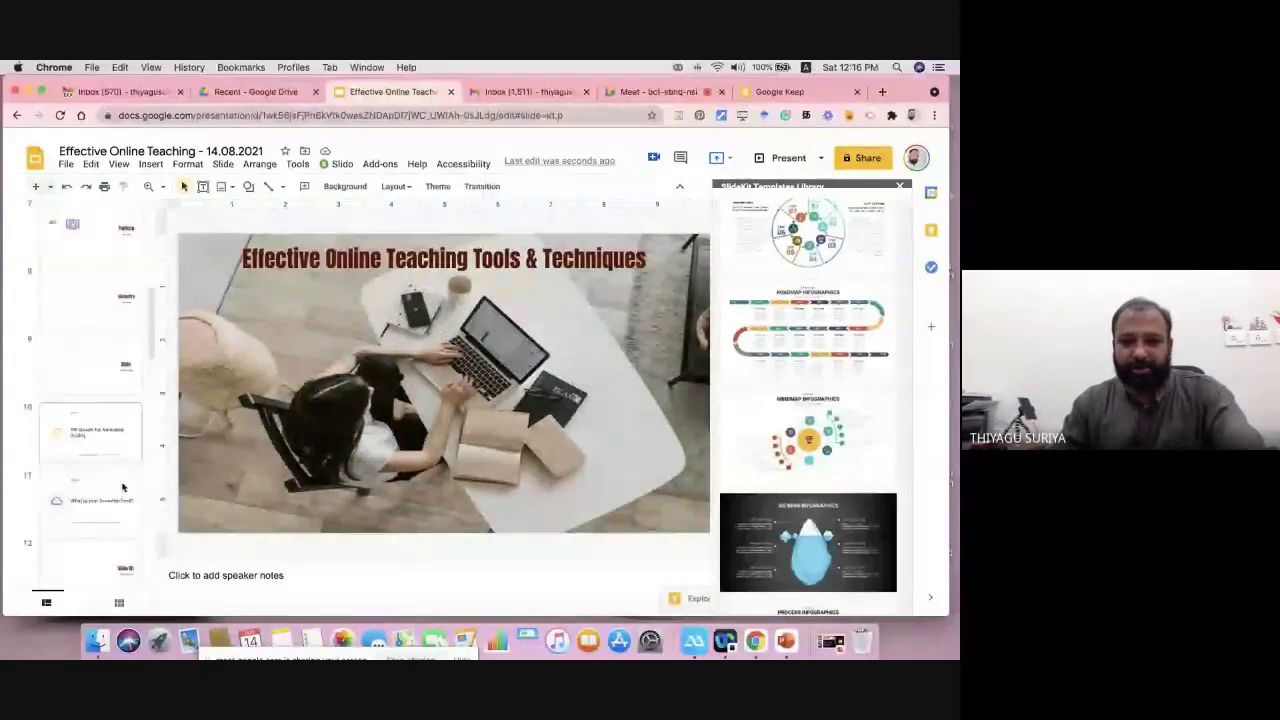
Step: Delete the top-right placeholder text on slide 13, then go to slide 14, Record to Slides
click(562, 307)
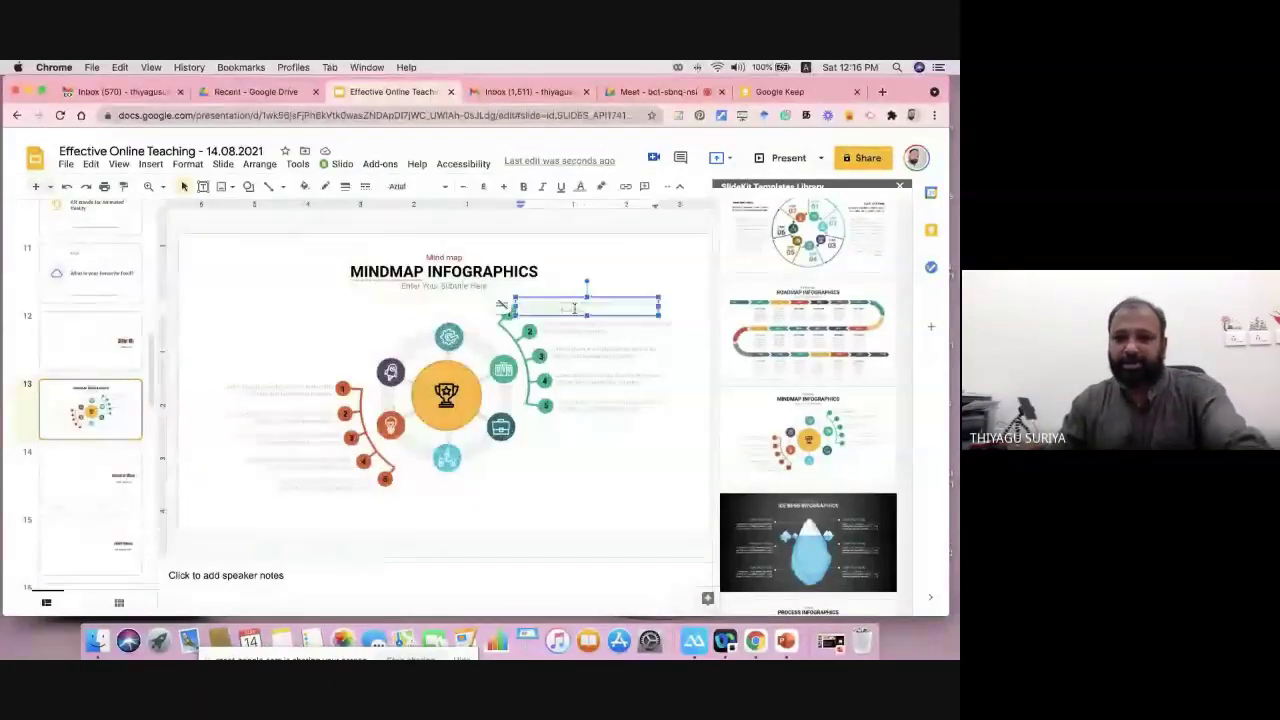
drag(575, 308, 476, 293)
key(BackSpace)
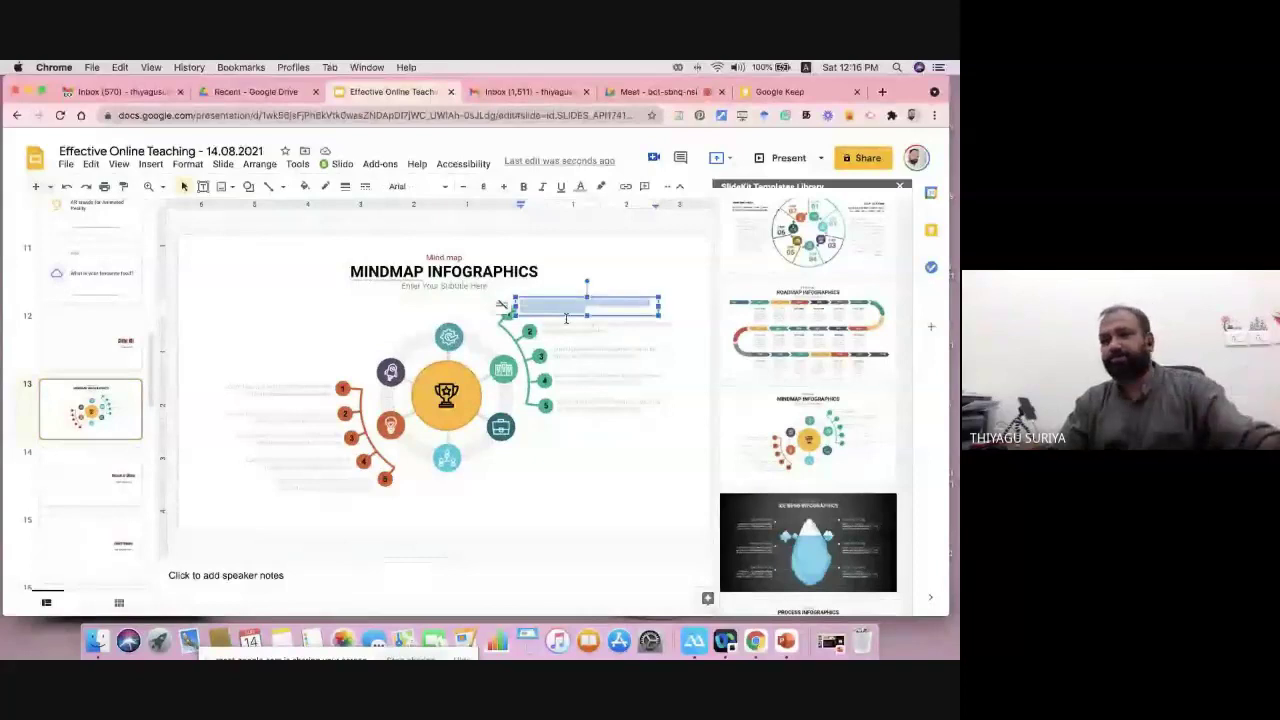
click(296, 316)
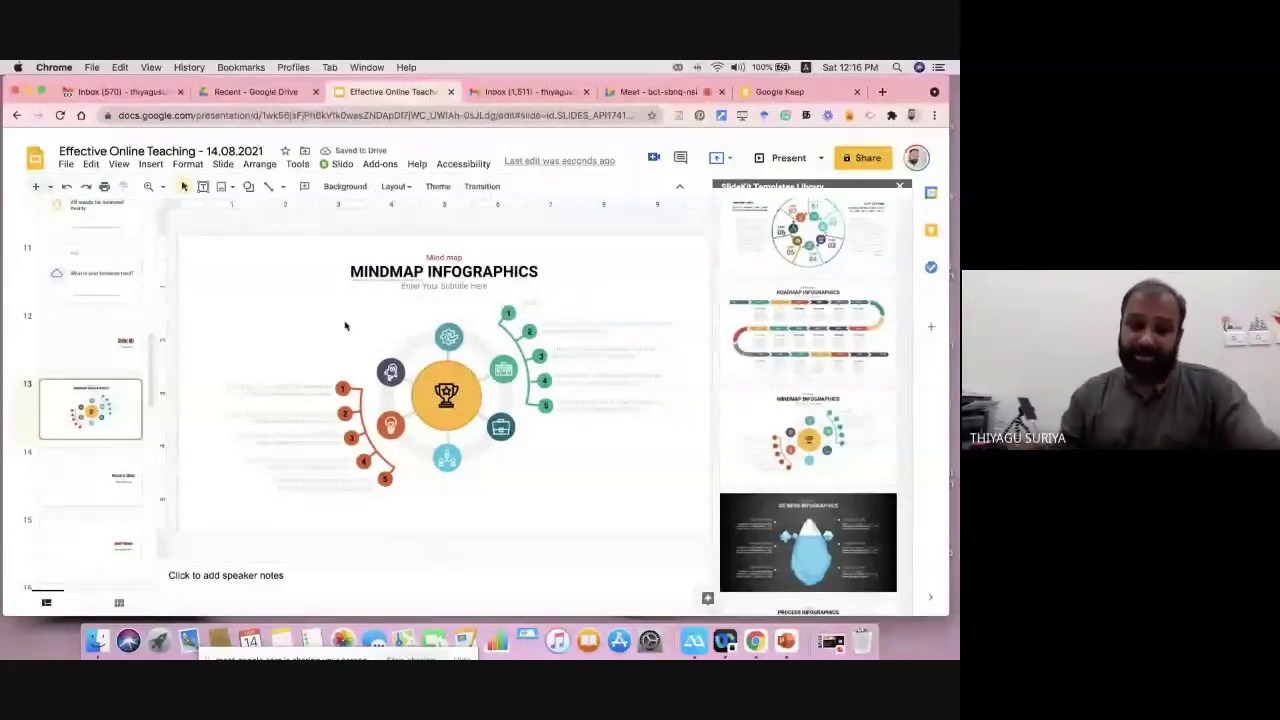
click(90, 340)
click(101, 478)
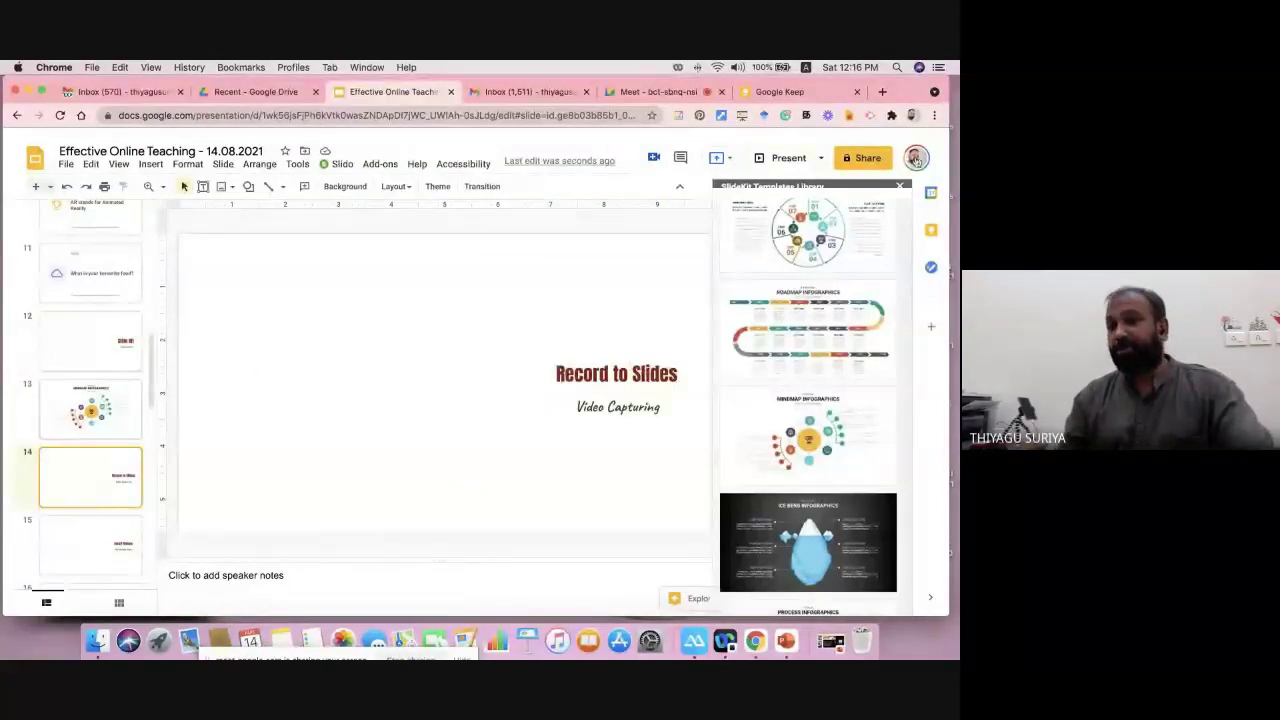
Step: Close the SlideKit library, select the Record to Slides title, and switch to the Google Keep tab
click(900, 186)
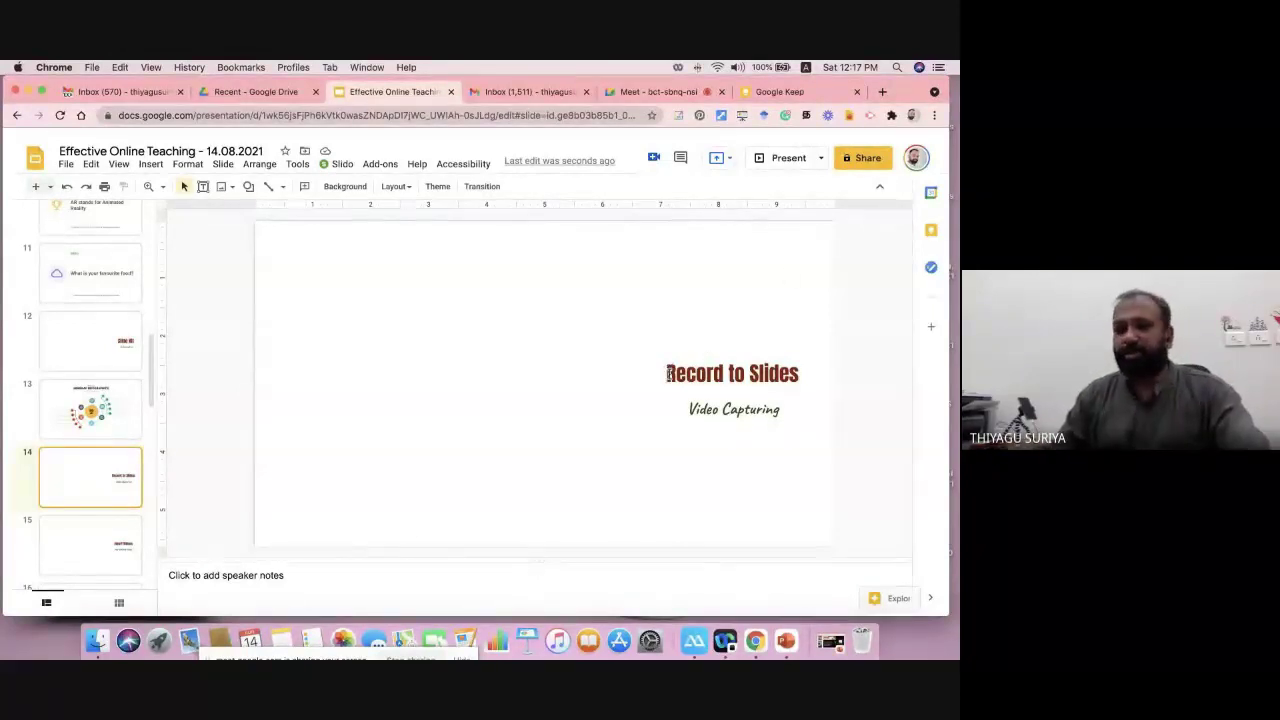
drag(668, 374, 805, 374)
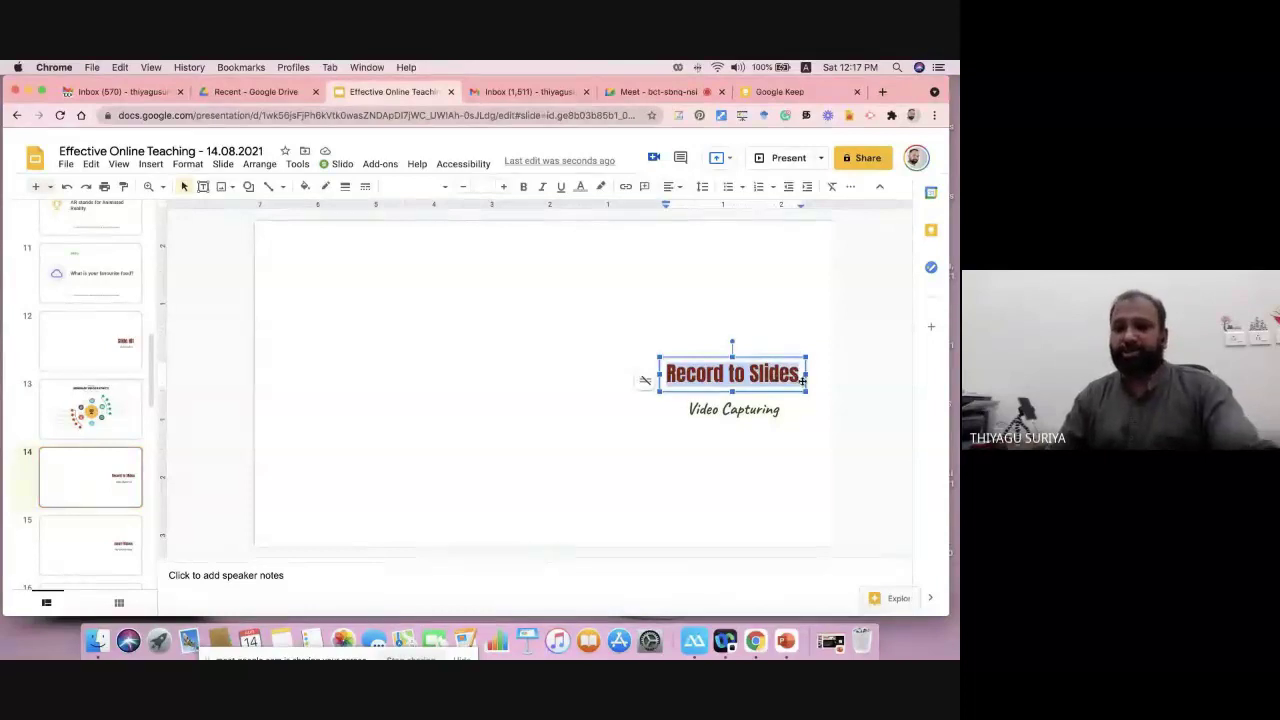
click(825, 92)
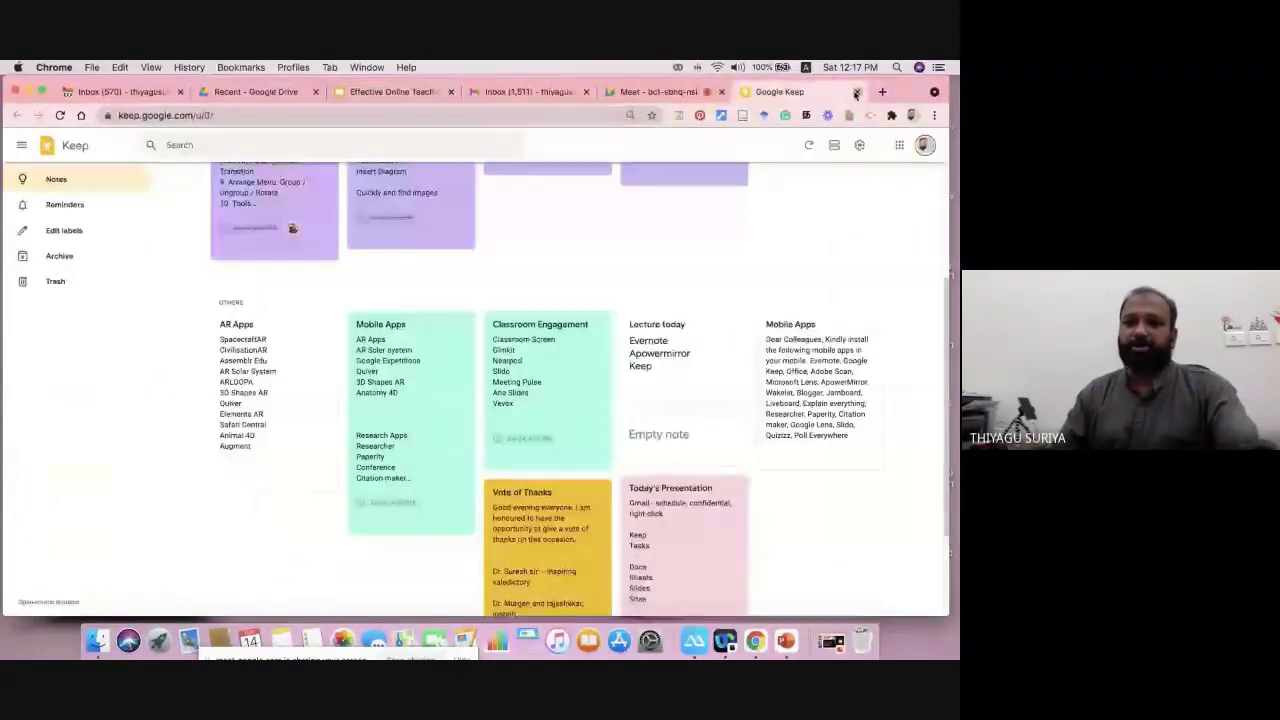
Step: Search Google for 'record to slides extension' and open its Chrome Web Store listing
click(857, 92)
click(865, 92)
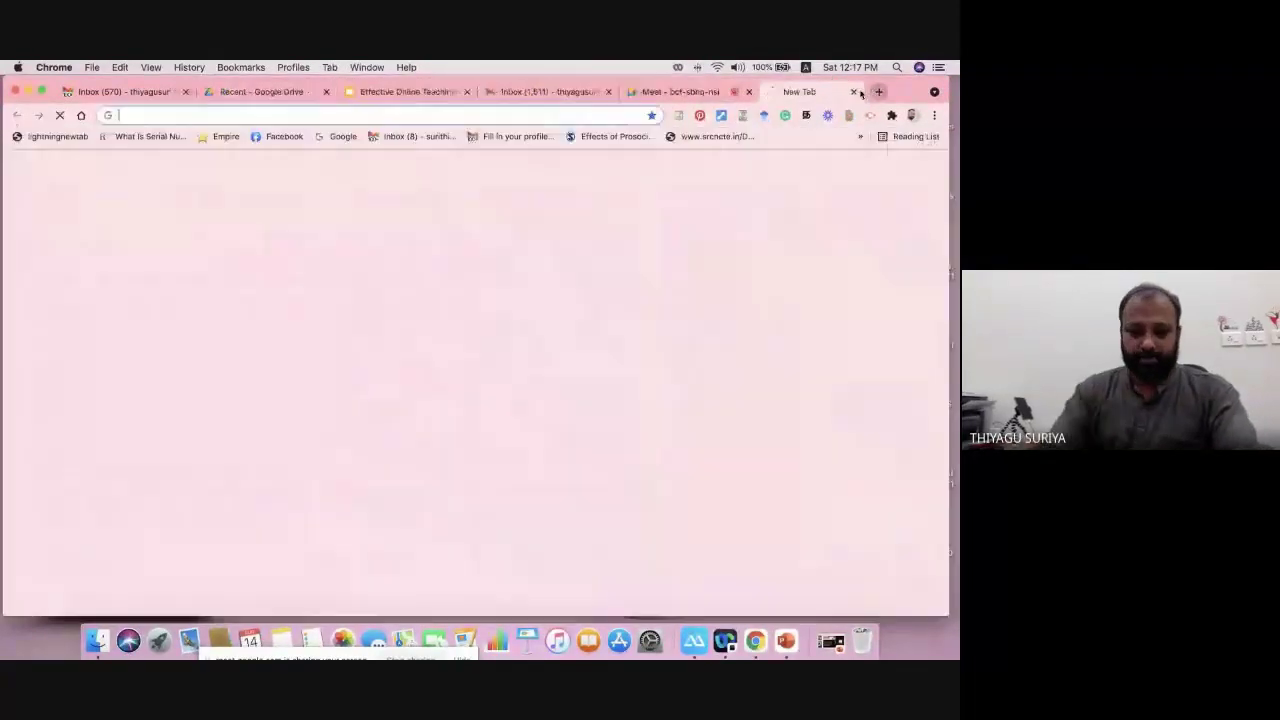
text(re)
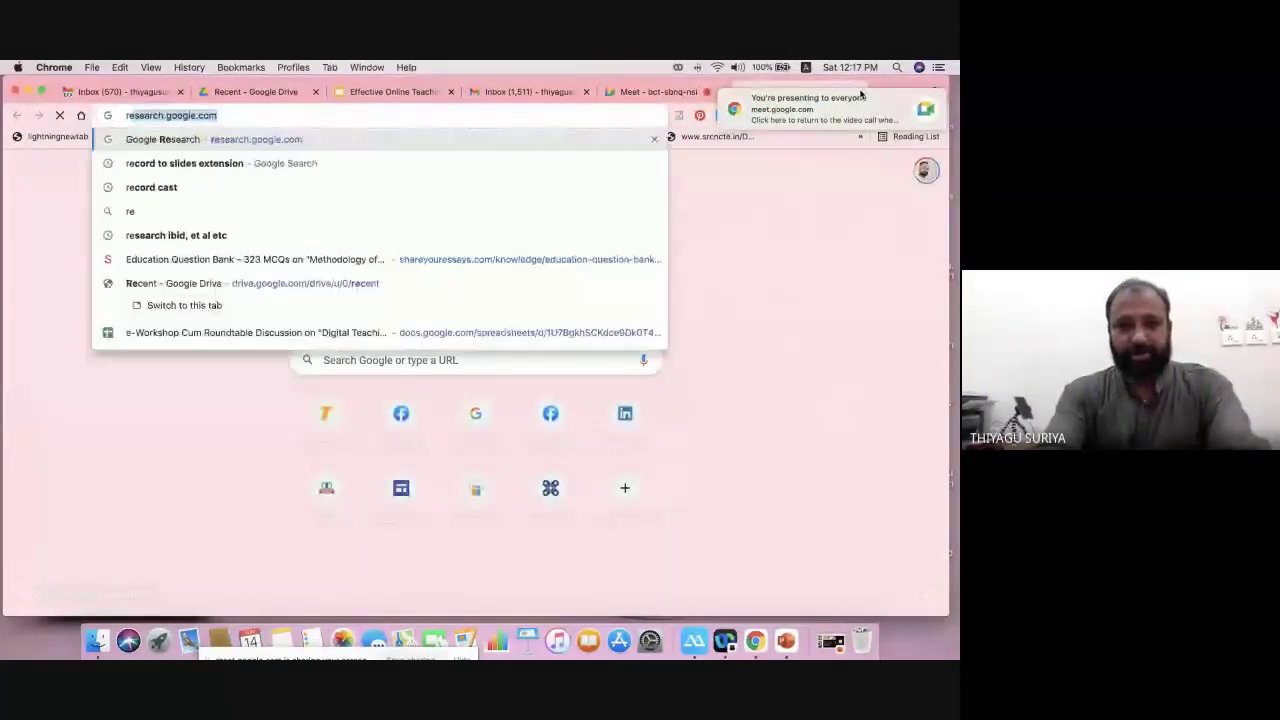
text(cord)
key(Return)
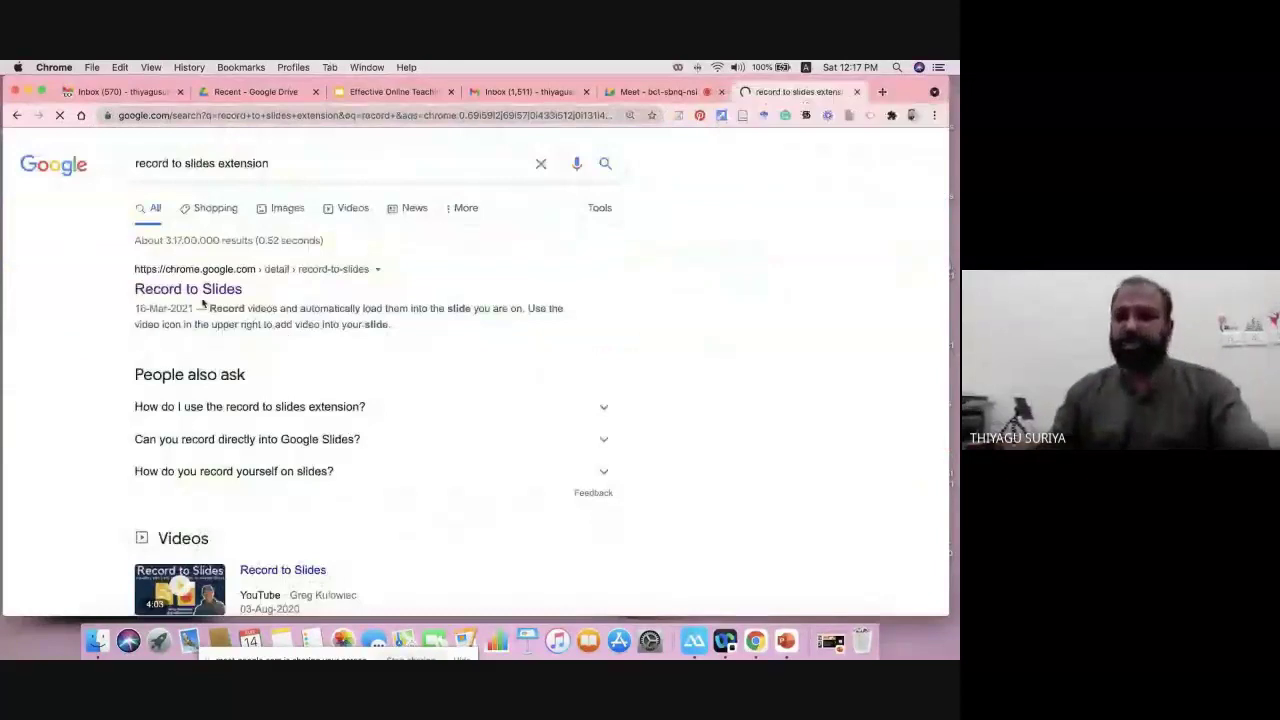
click(207, 294)
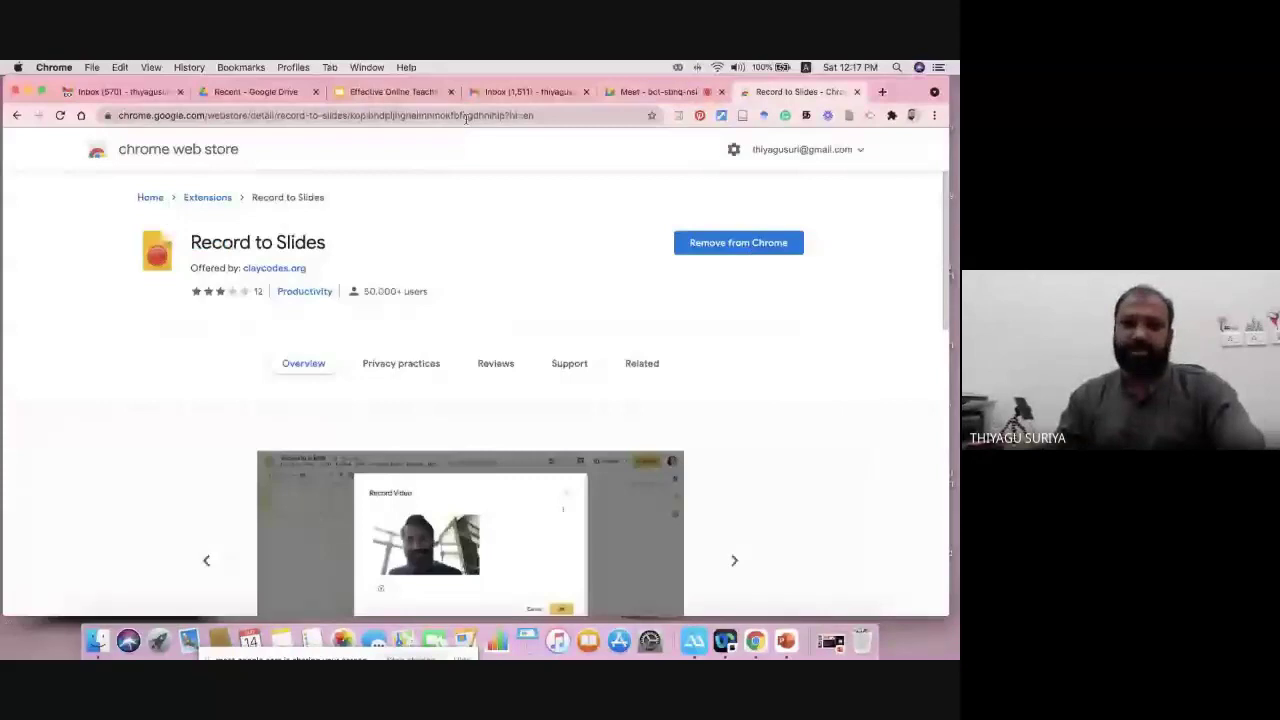
Step: Switch back to the Effective Online Teaching deck tab
click(385, 92)
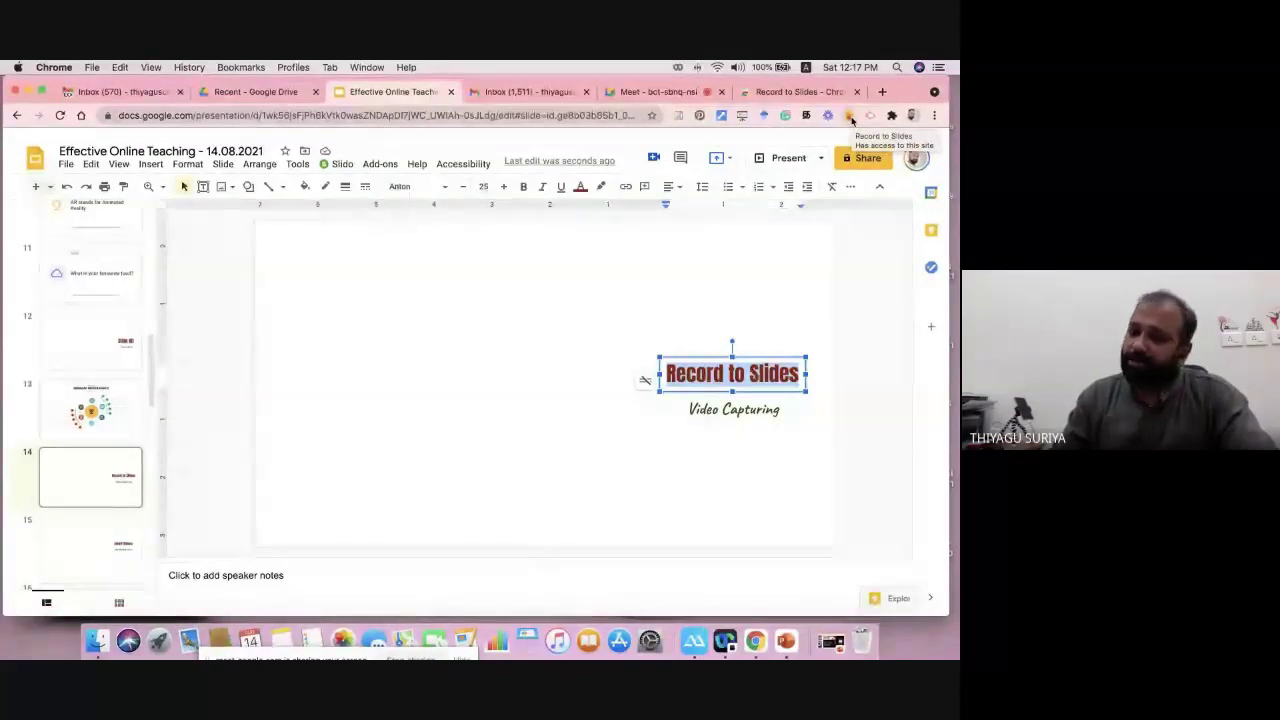
Step: Open the Record to Slides webcam panel and review the camera and microphone choices
click(655, 159)
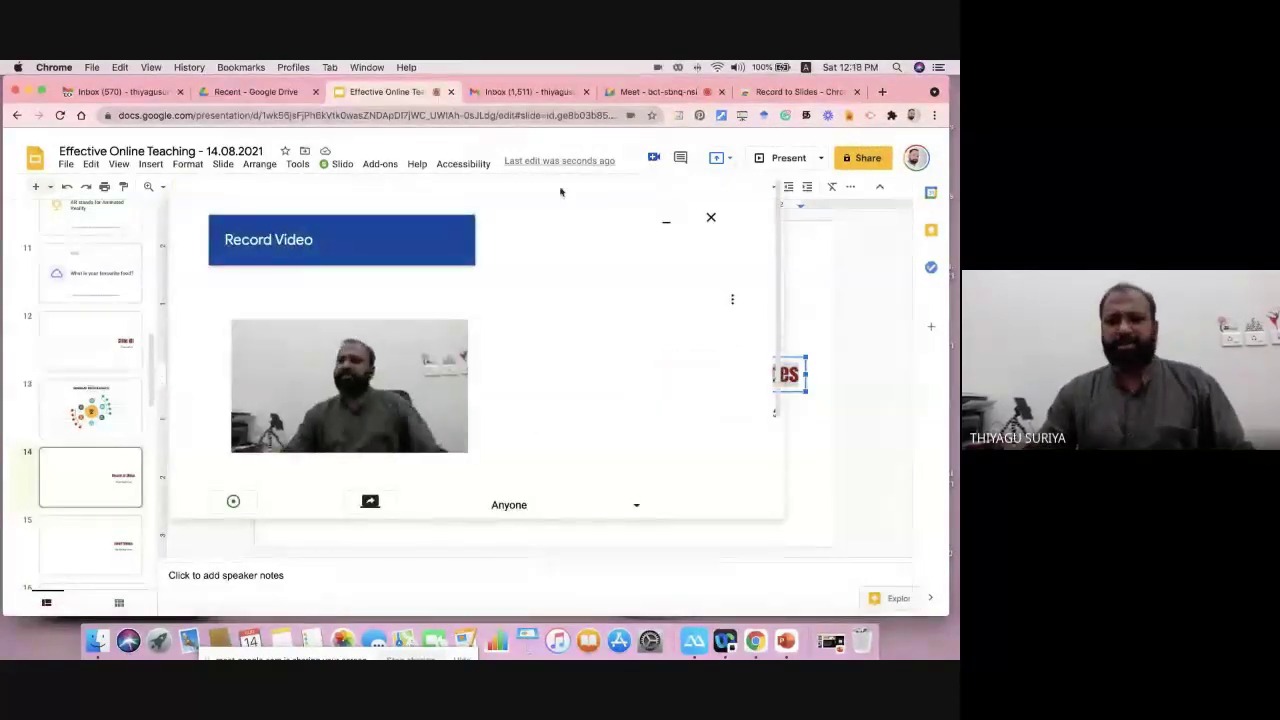
scroll(490, 295, down, 2)
scroll(490, 292, down, 3)
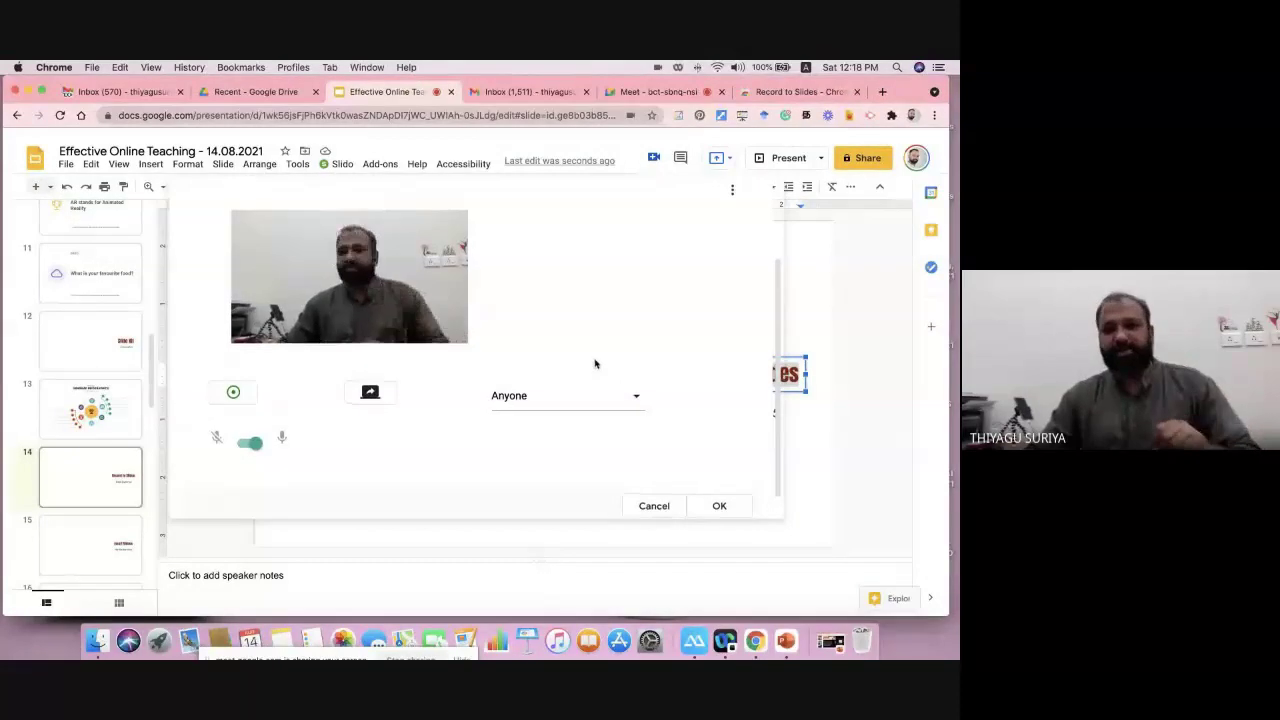
scroll(594, 364, up, 3)
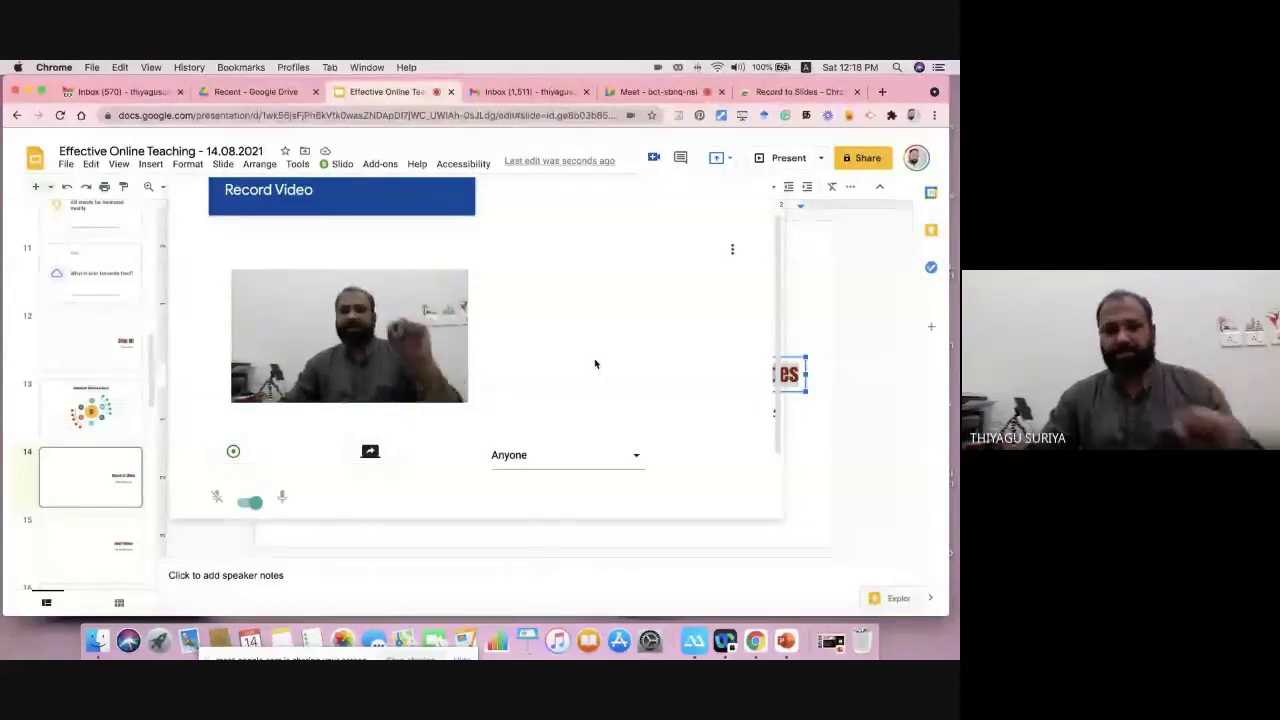
scroll(510, 425, down, 2)
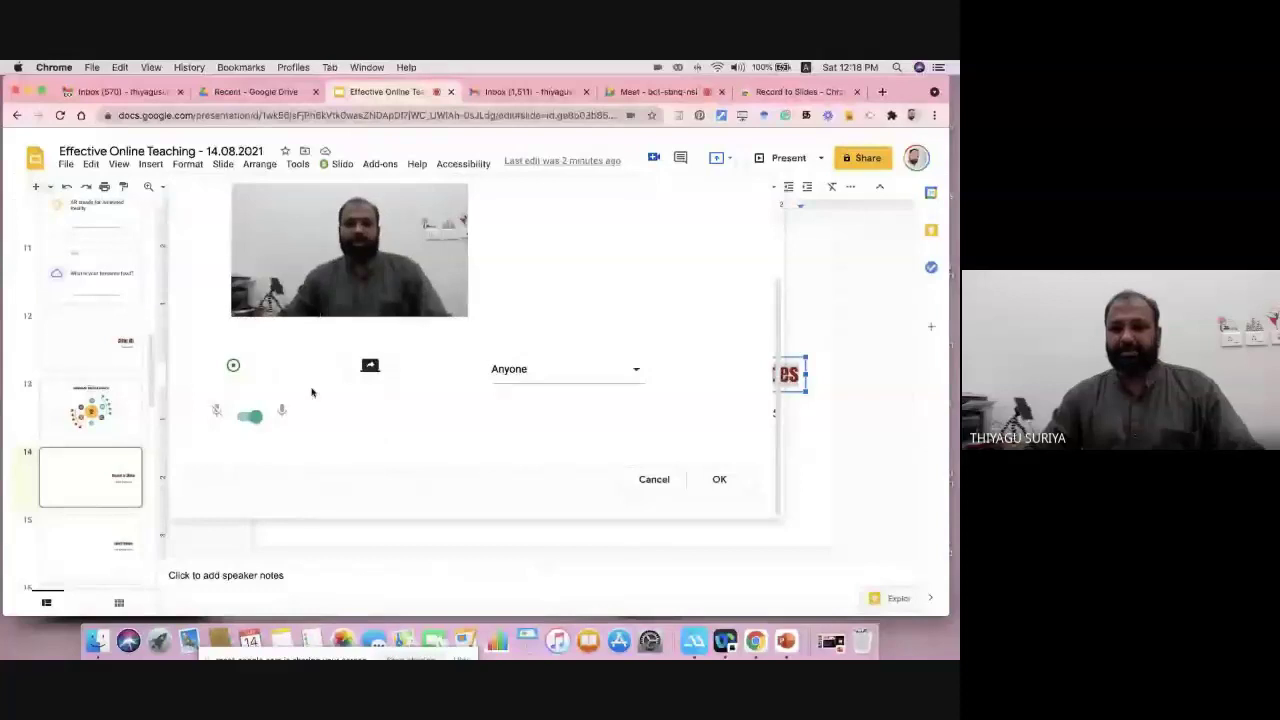
scroll(490, 370, up, 4)
click(732, 305)
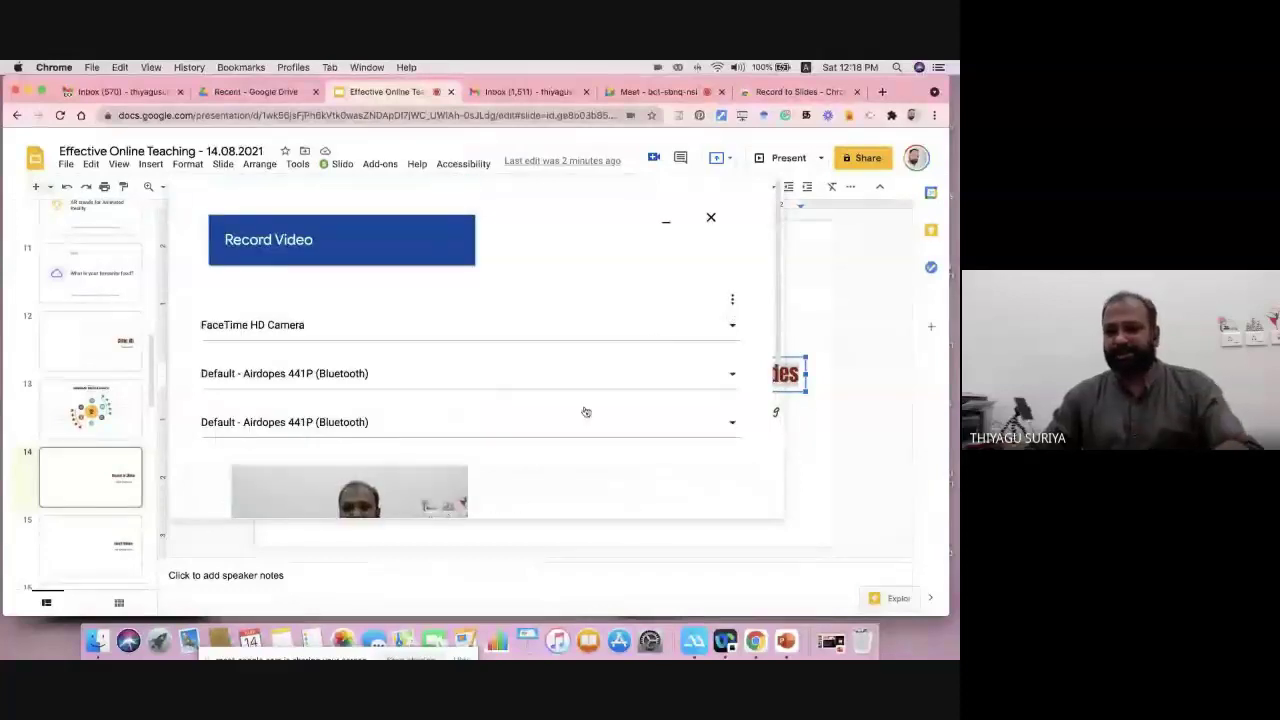
click(731, 297)
scroll(508, 360, down, 3)
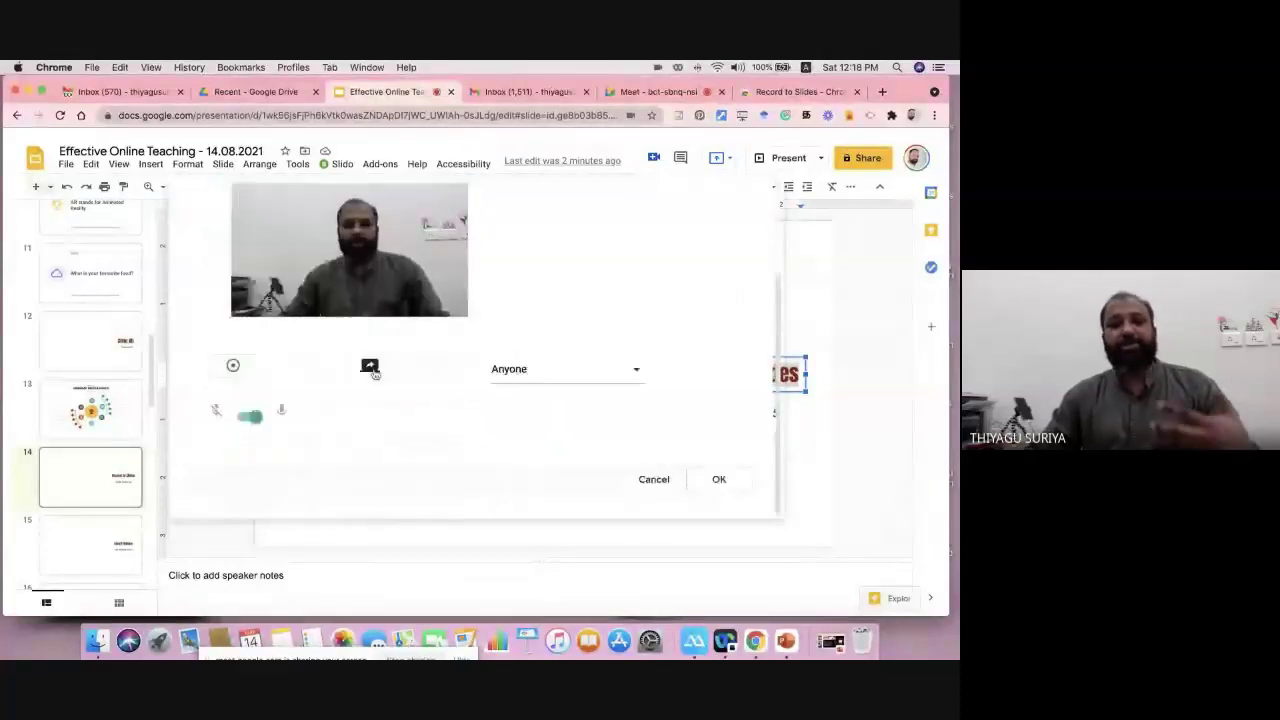
Step: Look over the entire screen, window and tab capture options, then cancel screen capture
click(370, 366)
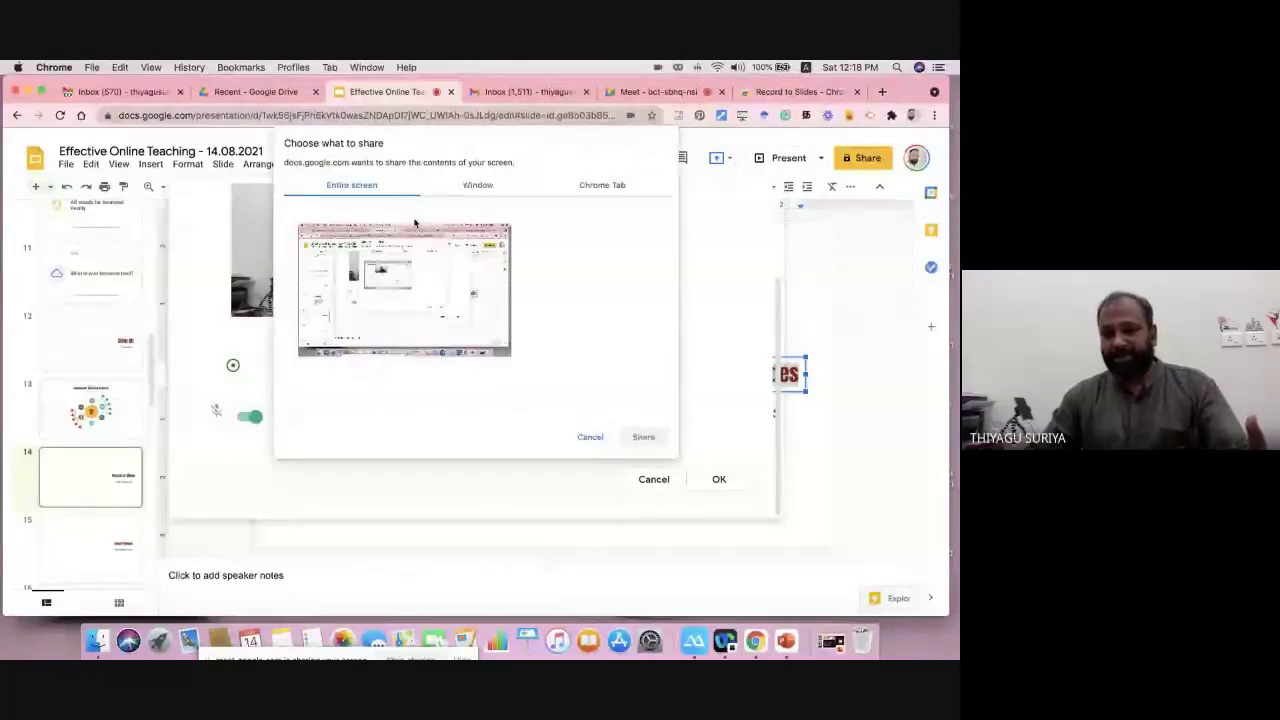
click(403, 300)
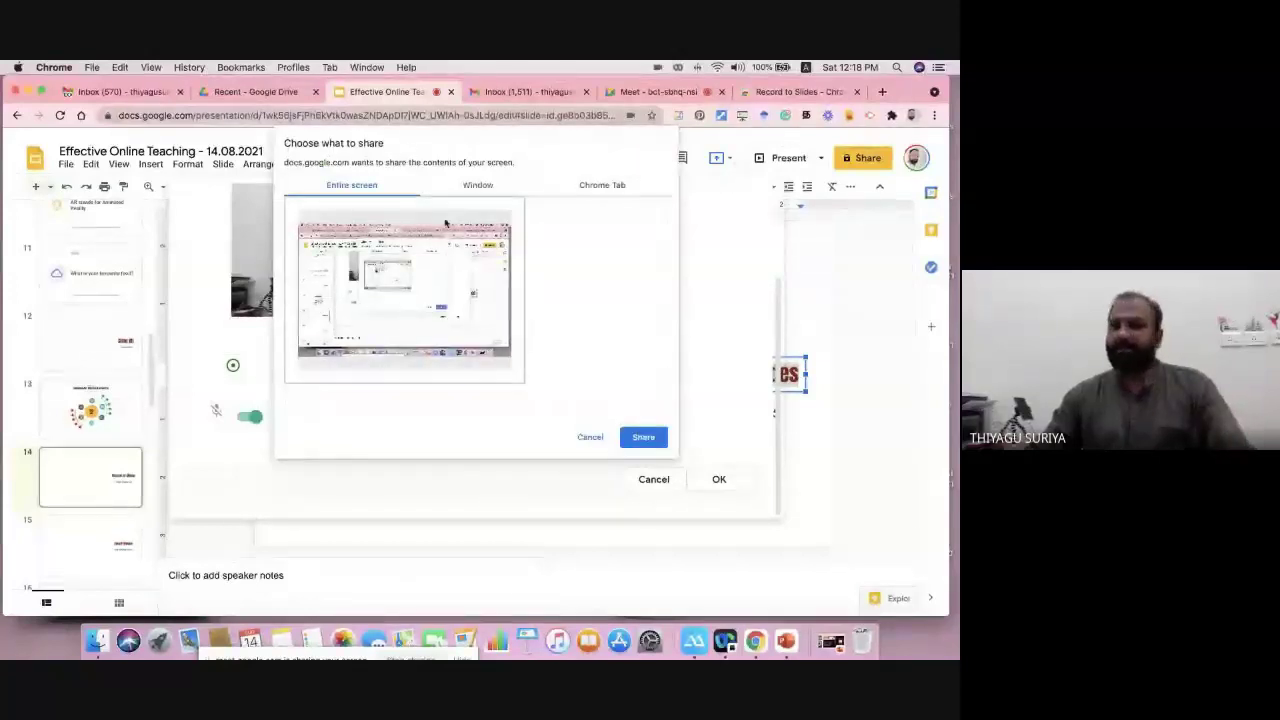
click(477, 184)
click(616, 187)
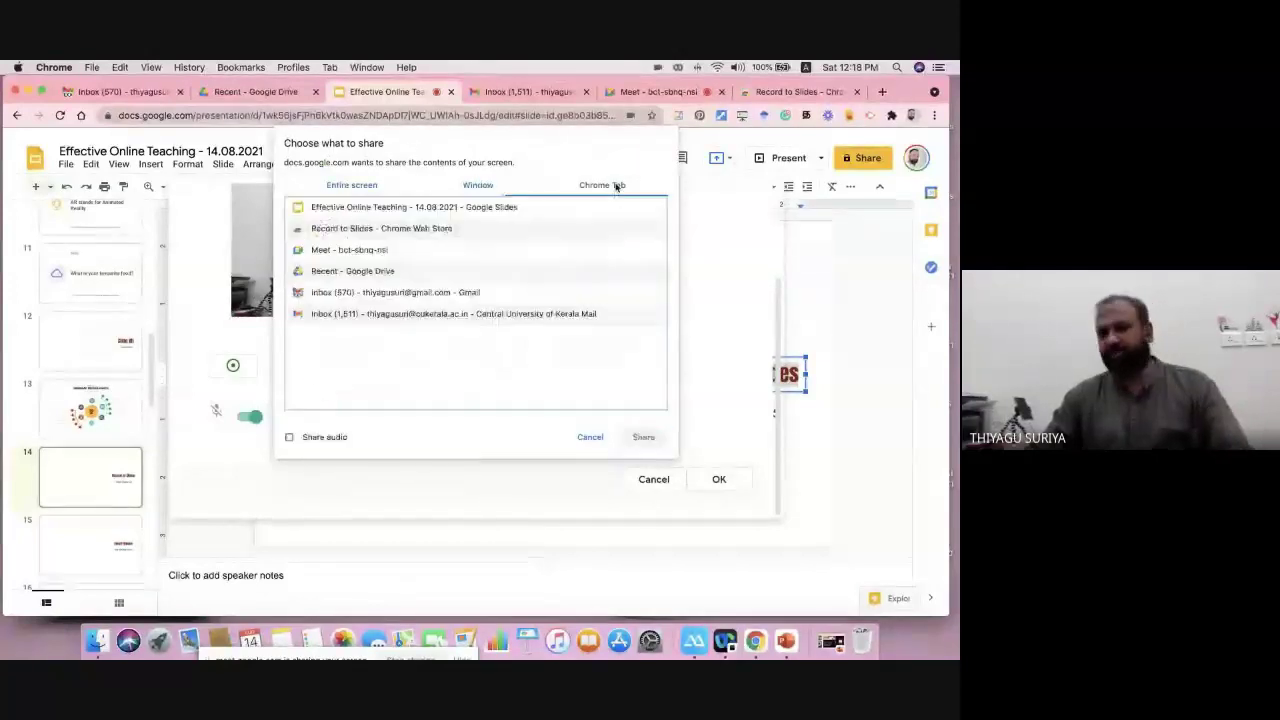
click(389, 190)
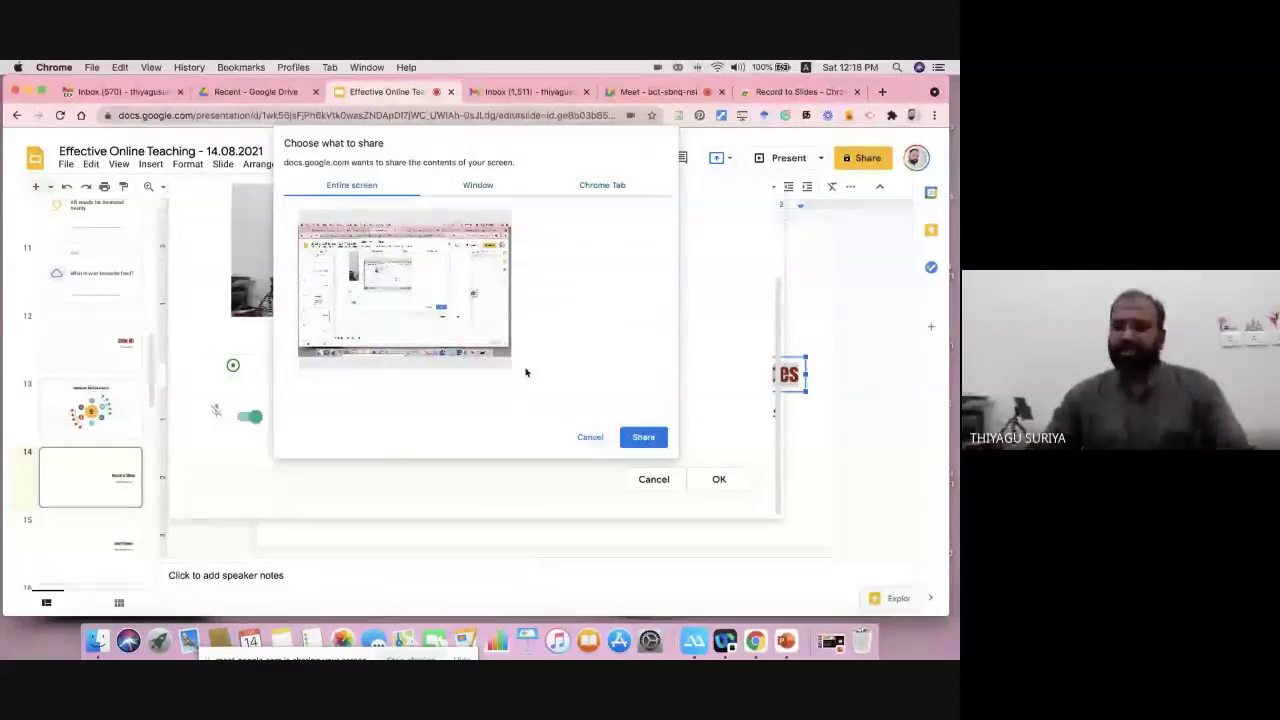
click(588, 437)
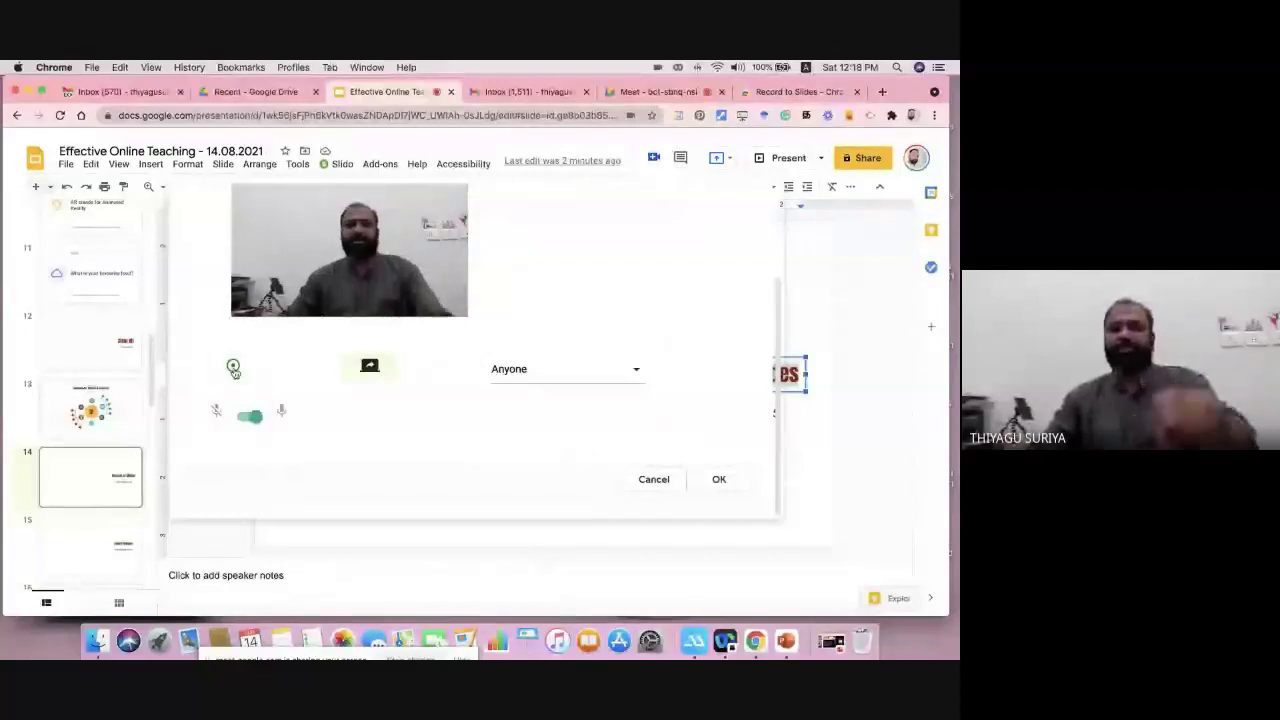
Step: Stop the webcam recording, play back the clip, and accept it with OK
scroll(237, 410, up, 2)
scroll(237, 410, up, 1)
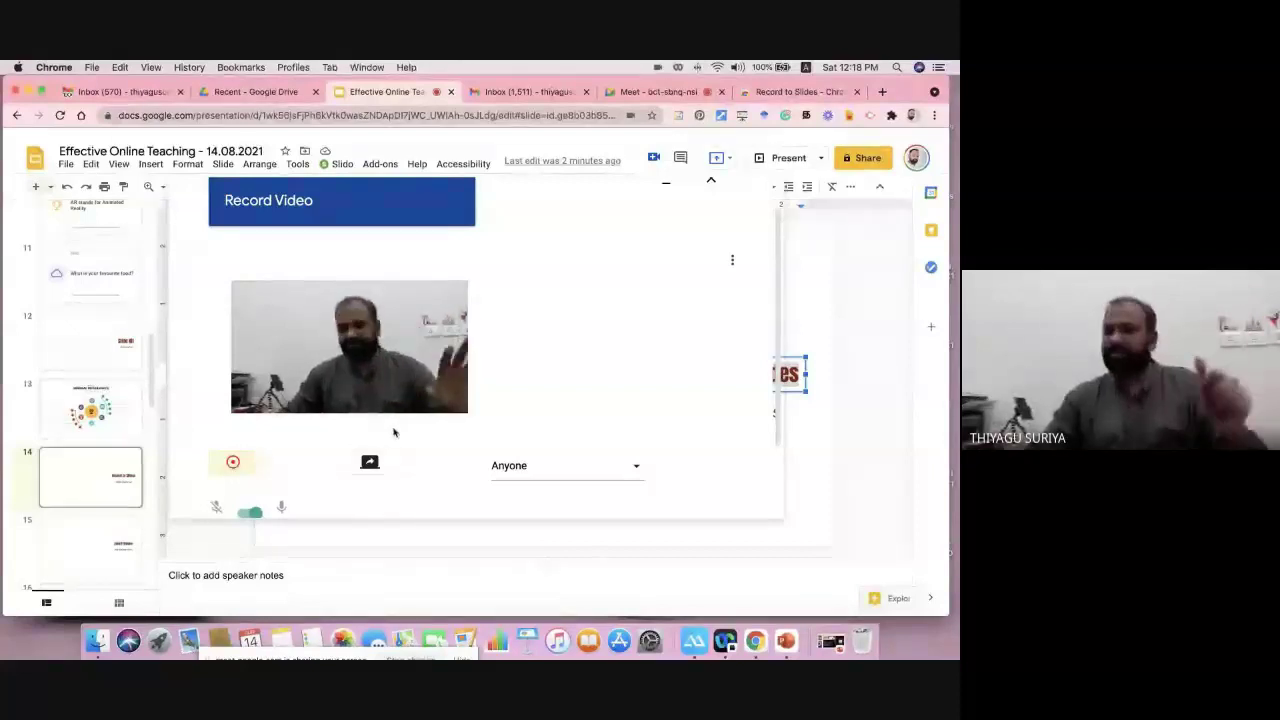
scroll(394, 432, down, 3)
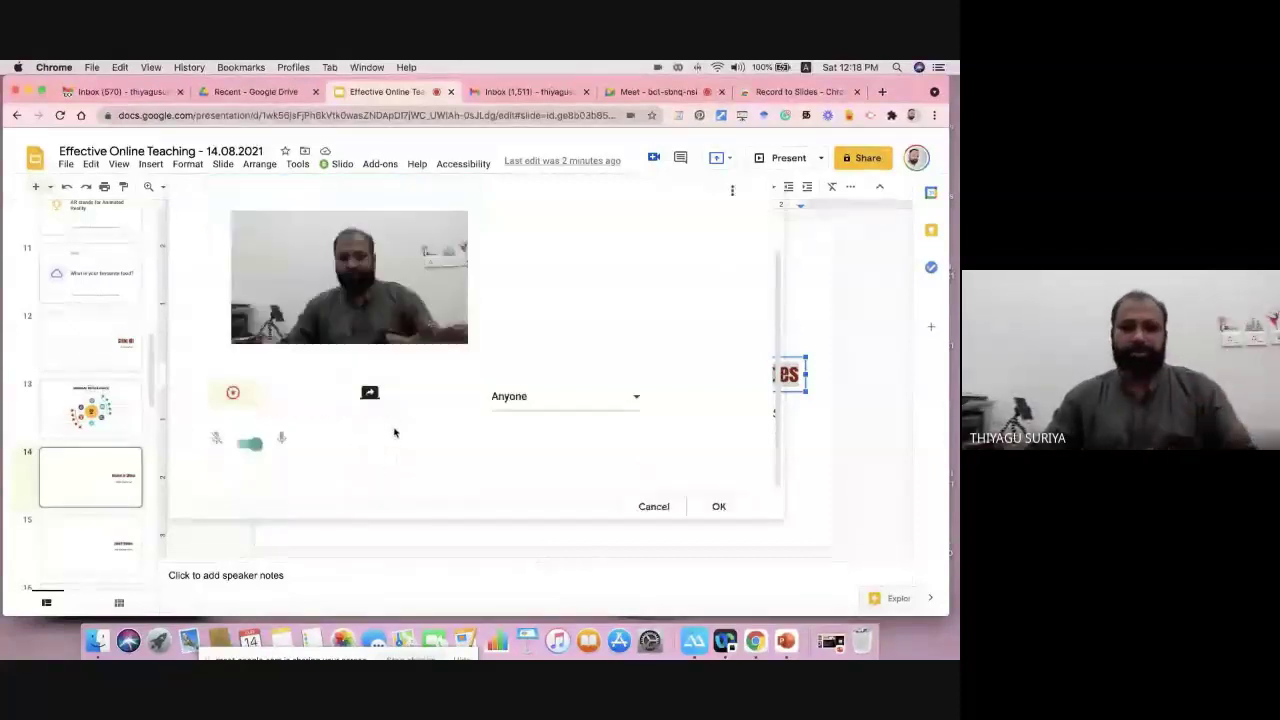
click(233, 367)
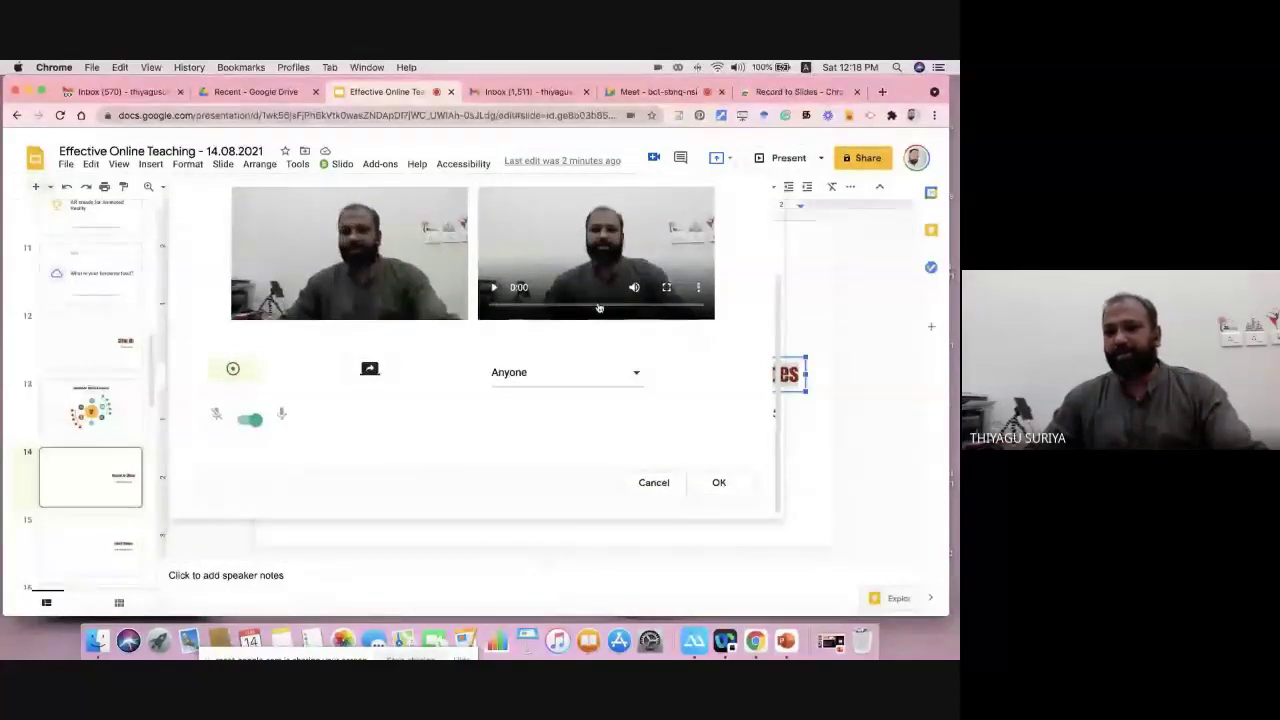
scroll(500, 300, up, 1)
click(494, 329)
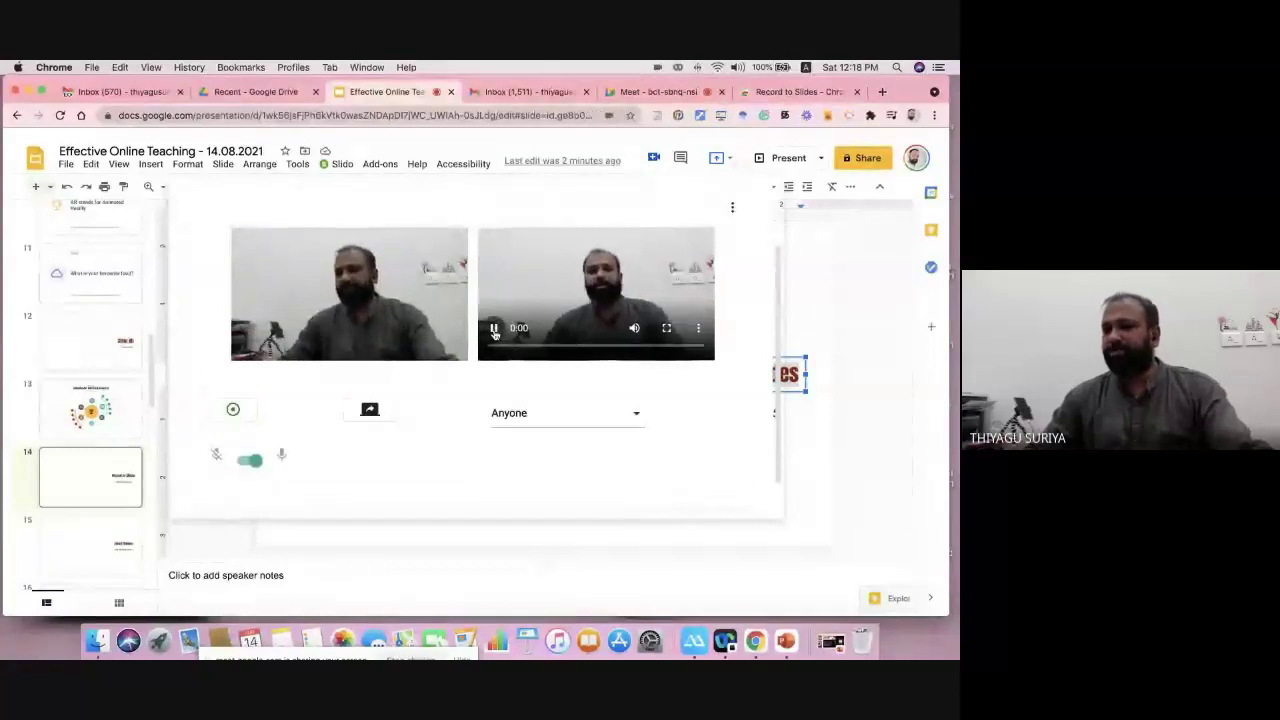
click(494, 331)
scroll(560, 360, down, 1)
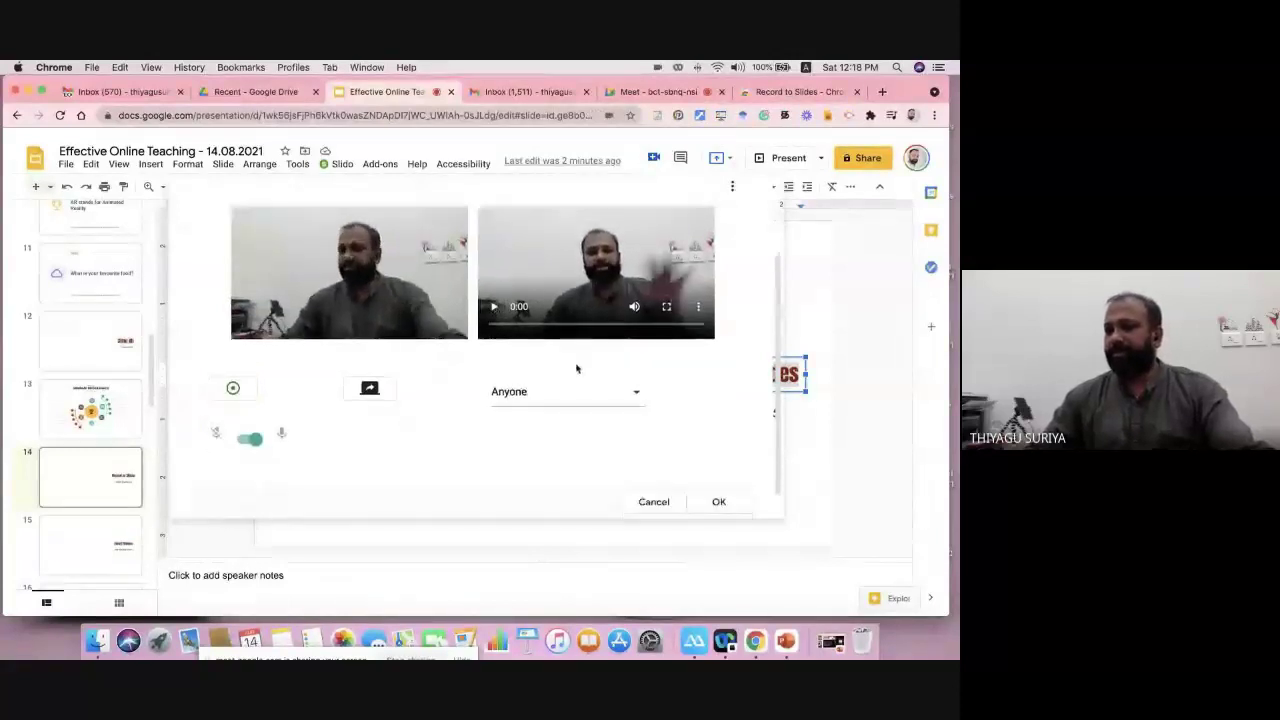
click(718, 481)
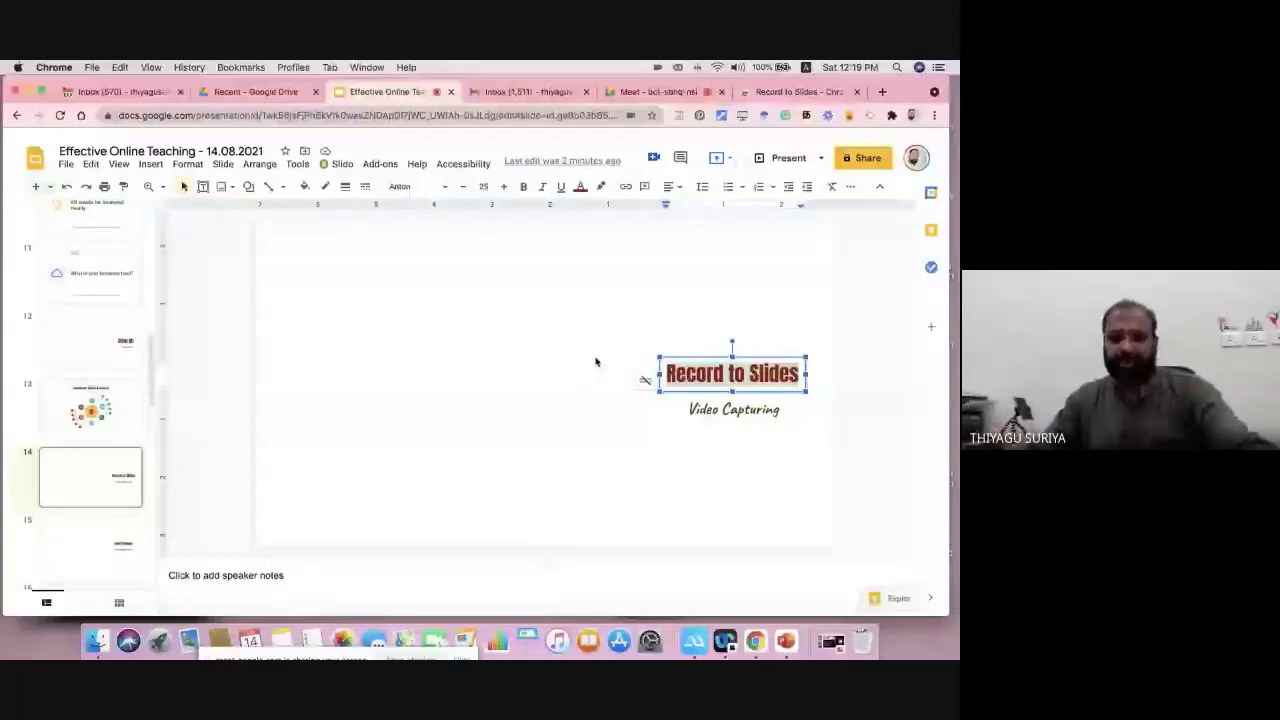
Step: Enlarge the inserted webcam video across the upper-left of slide 14 and deselect it
click(429, 307)
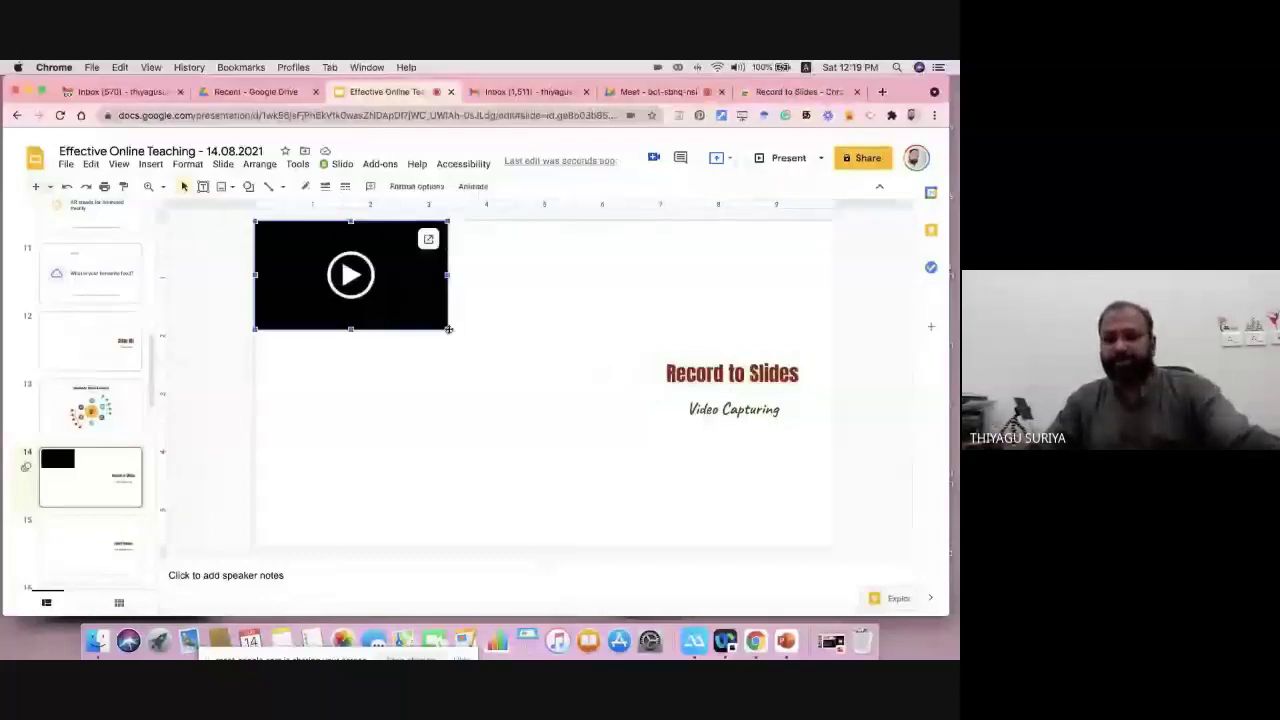
drag(449, 329, 511, 420)
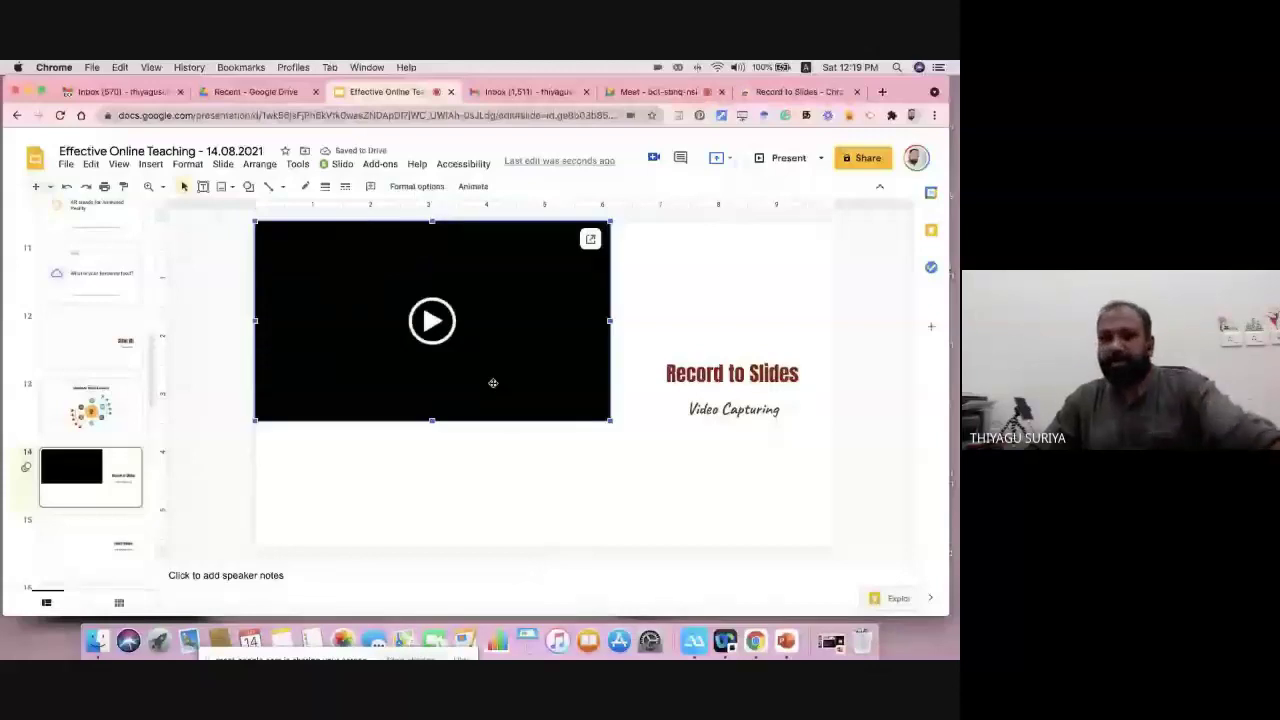
click(690, 305)
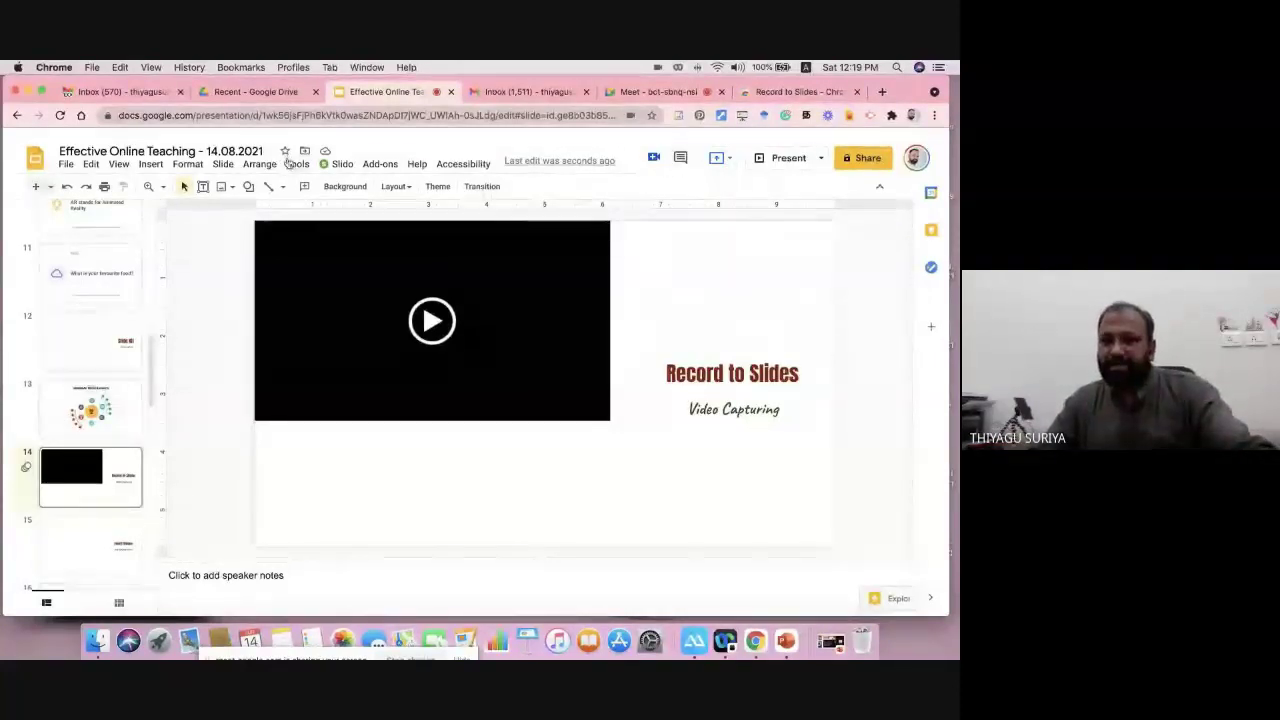
Step: Present this tab to the Google Meet call as main presenter, sharing 'This Tab'
click(725, 161)
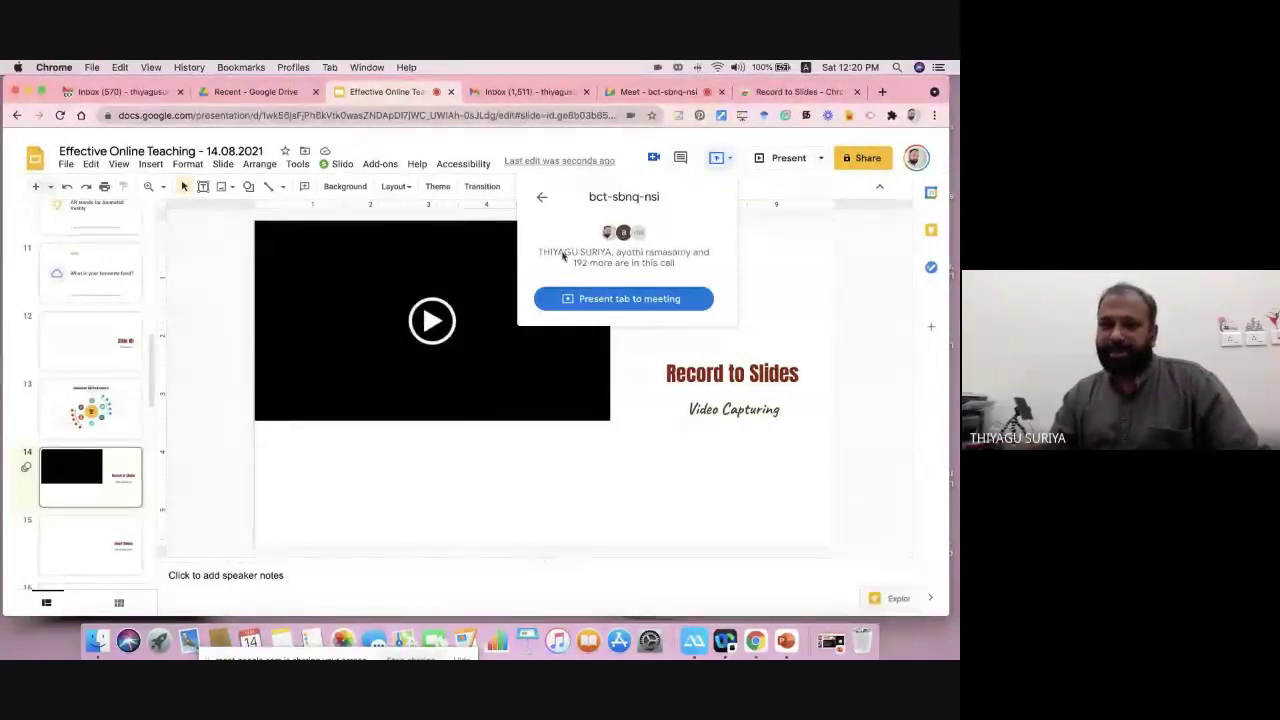
click(716, 158)
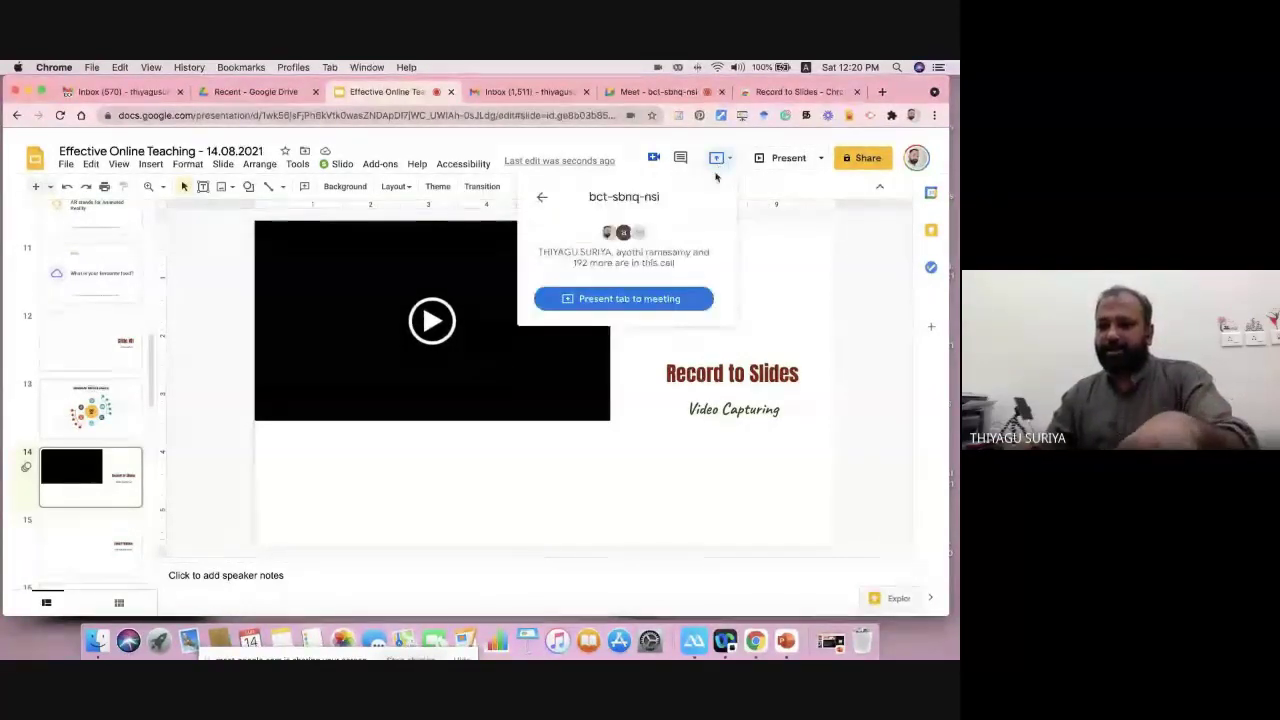
click(628, 299)
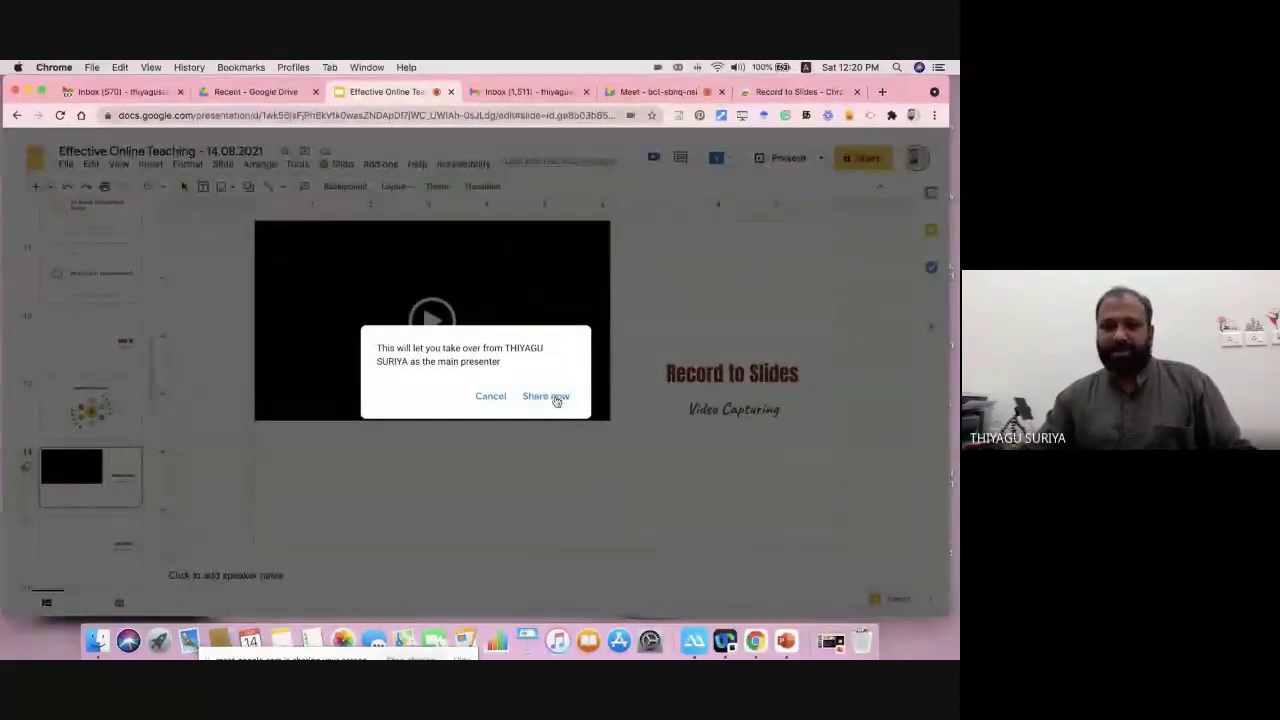
click(557, 398)
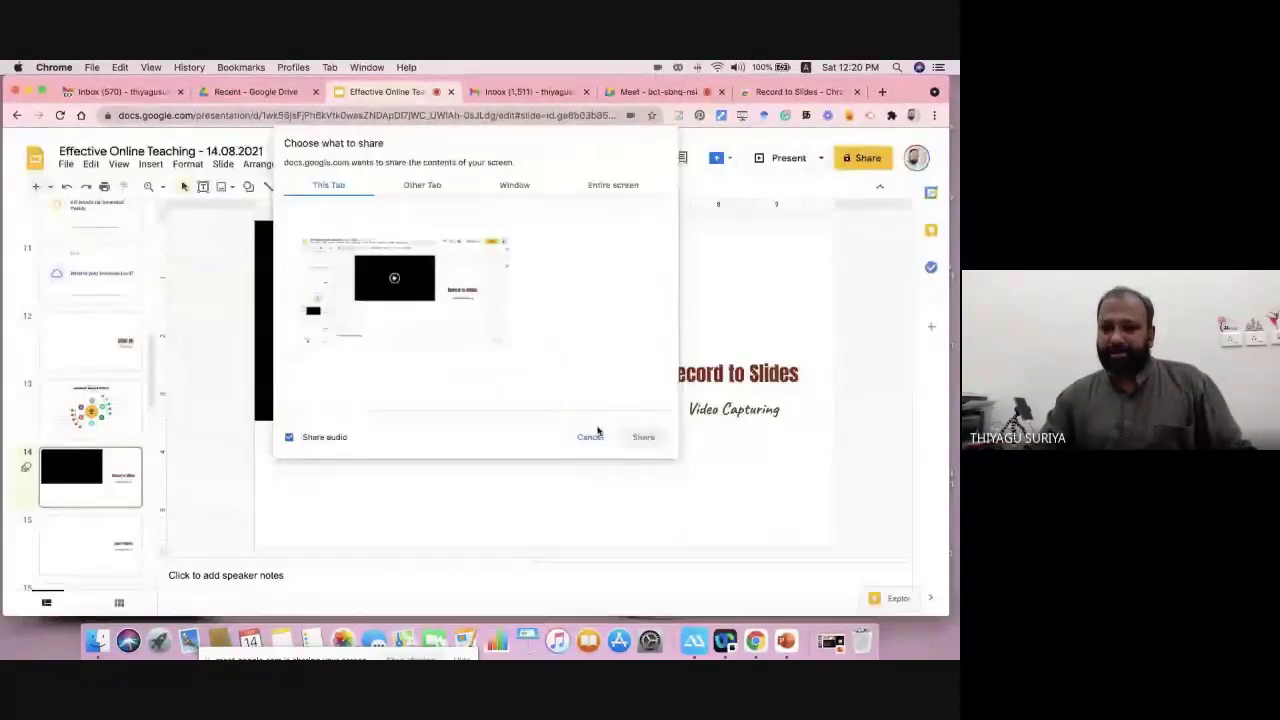
click(443, 307)
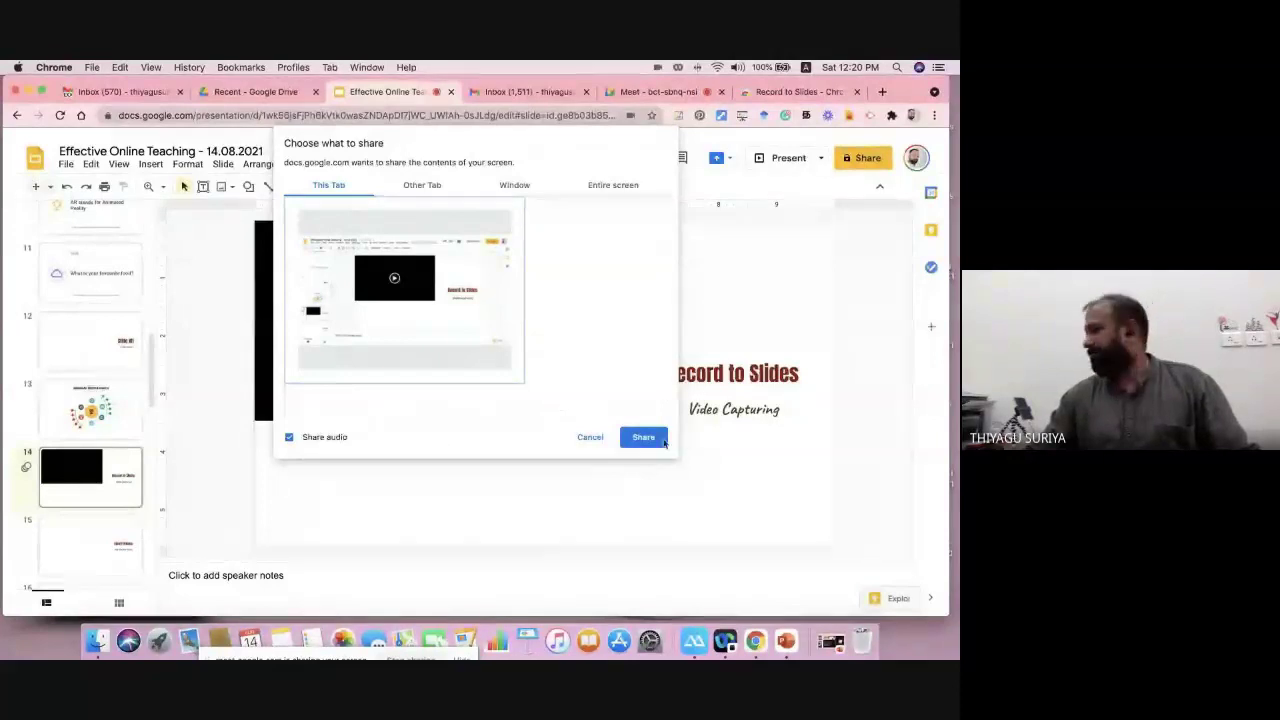
click(643, 437)
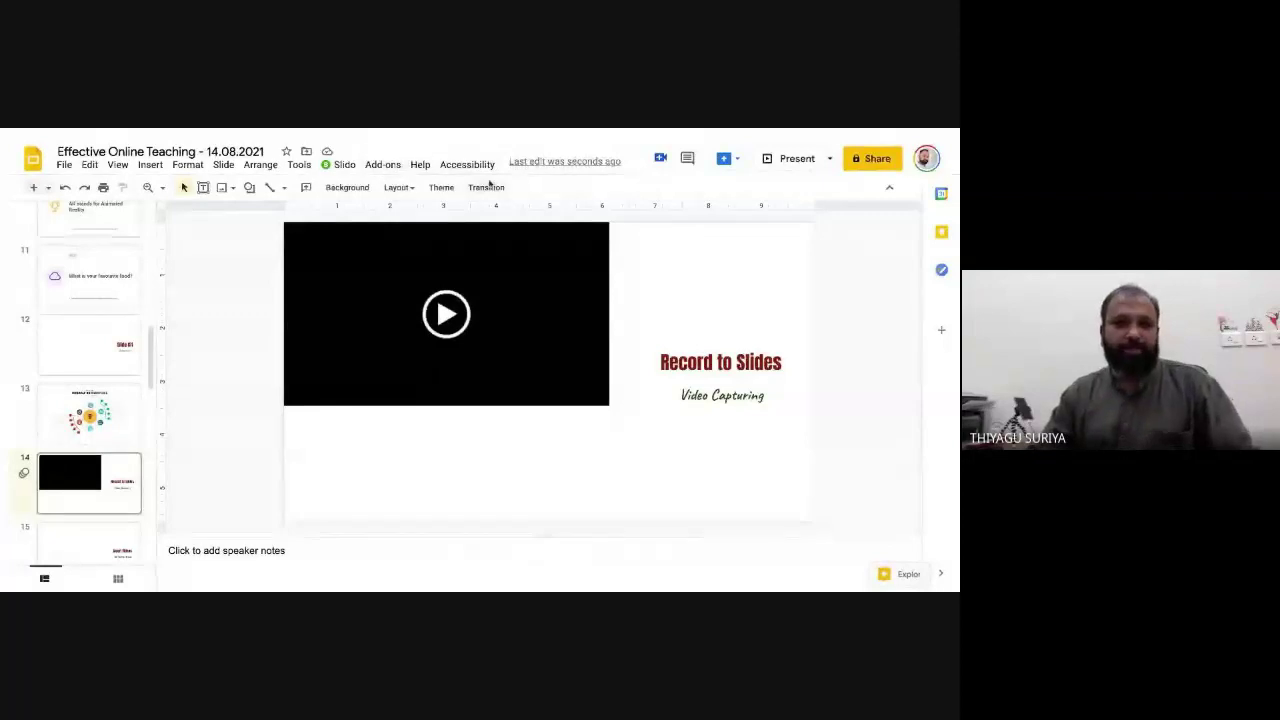
Step: Present slide 14 full screen, where the video can't play, then exit back to the editor
click(784, 168)
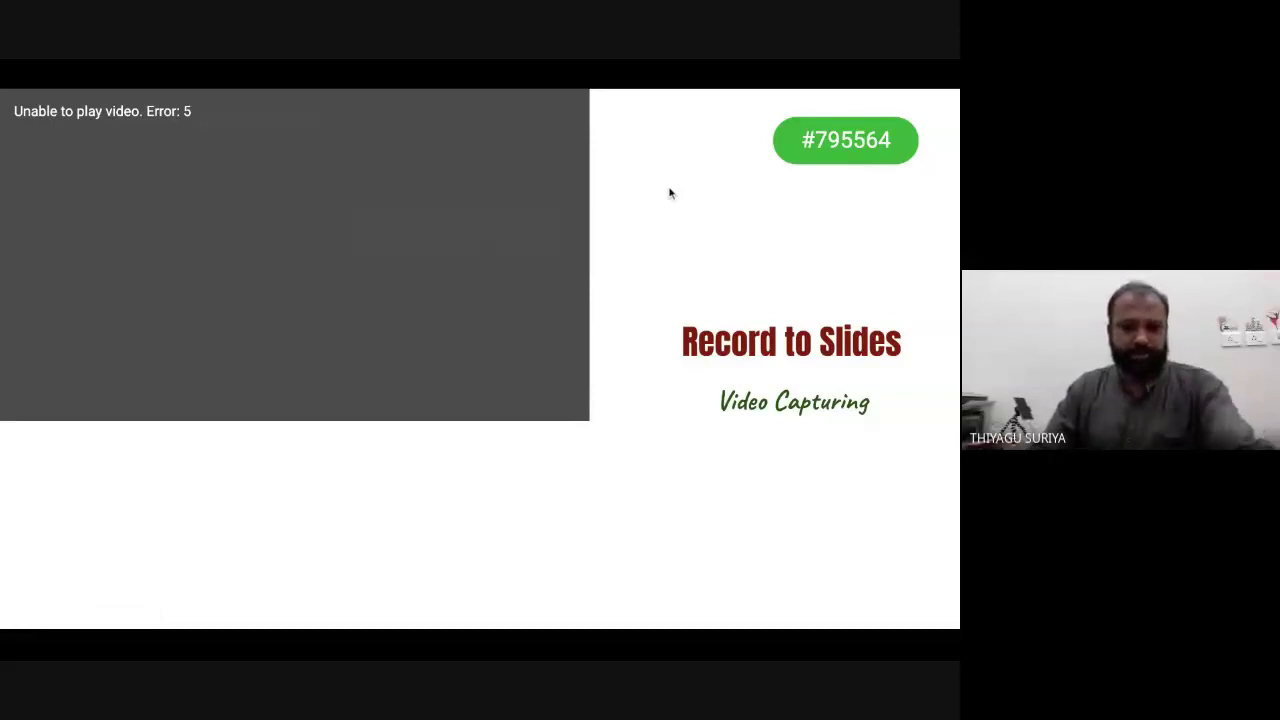
key(Escape)
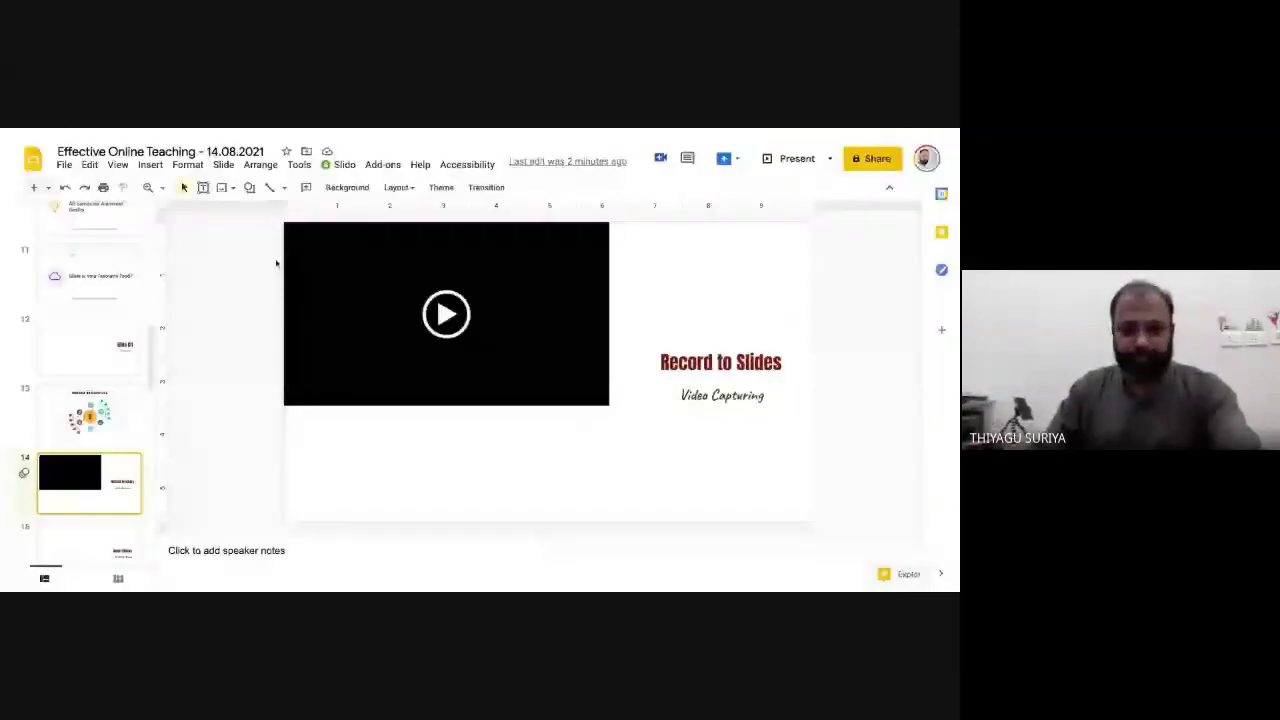
Step: Record a new webcam clip with Record to Slides and insert it into slide 14
right_click(276, 263)
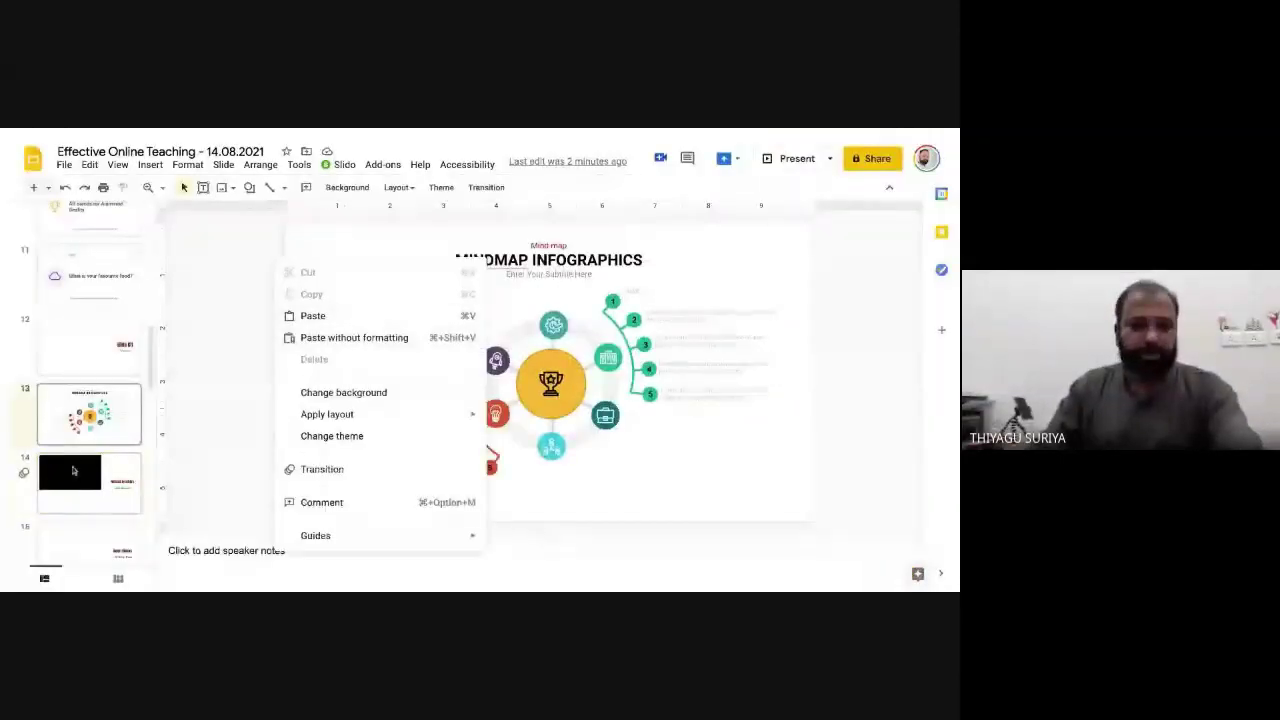
click(73, 471)
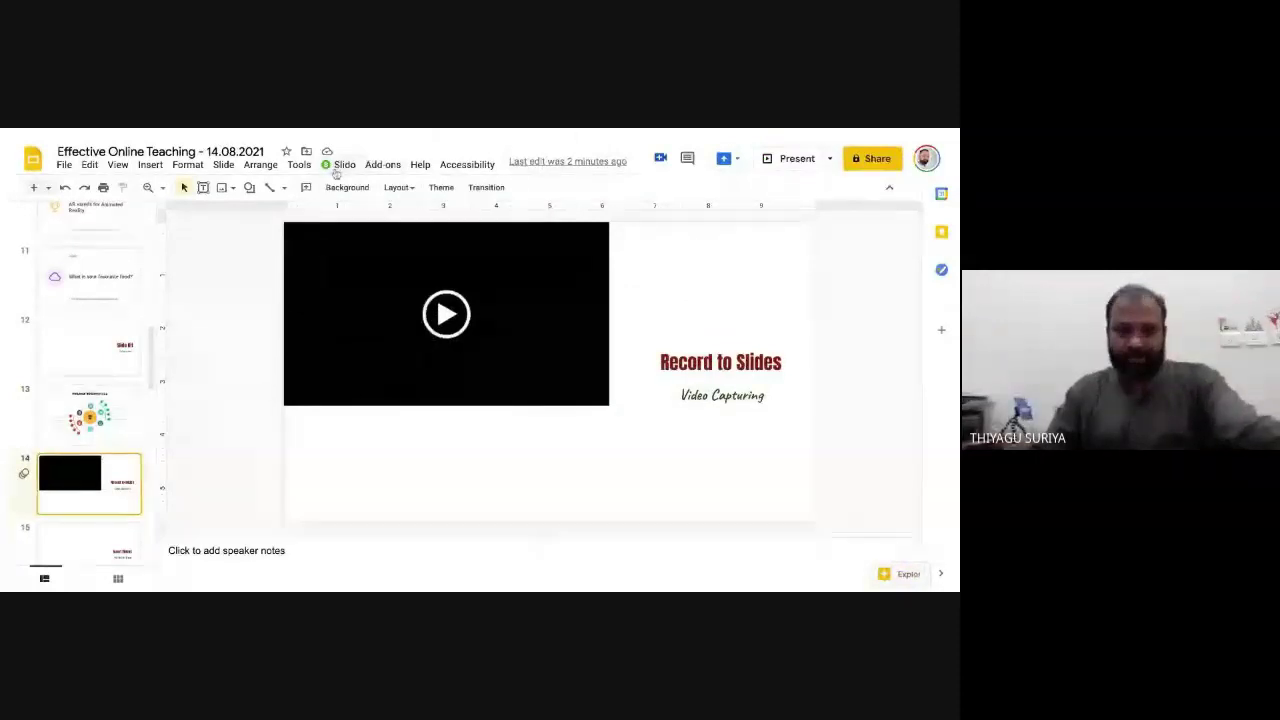
click(660, 160)
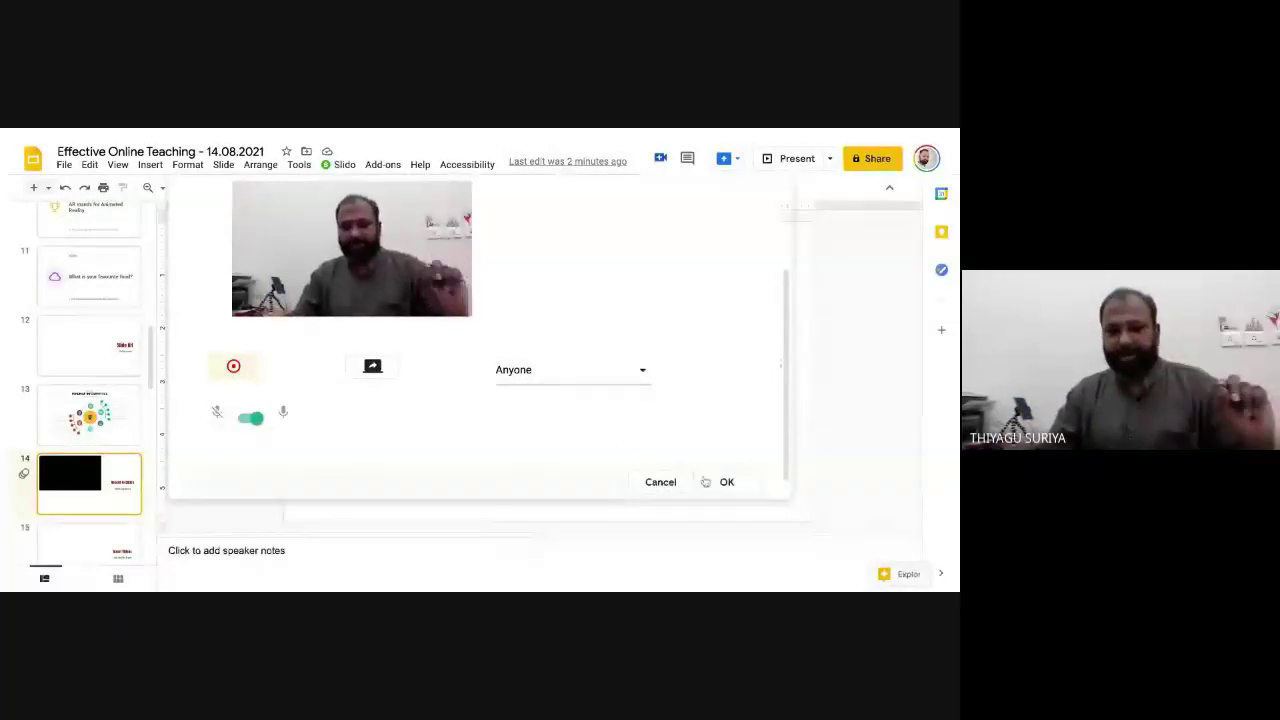
scroll(643, 421, up, 2)
scroll(643, 421, up, 1)
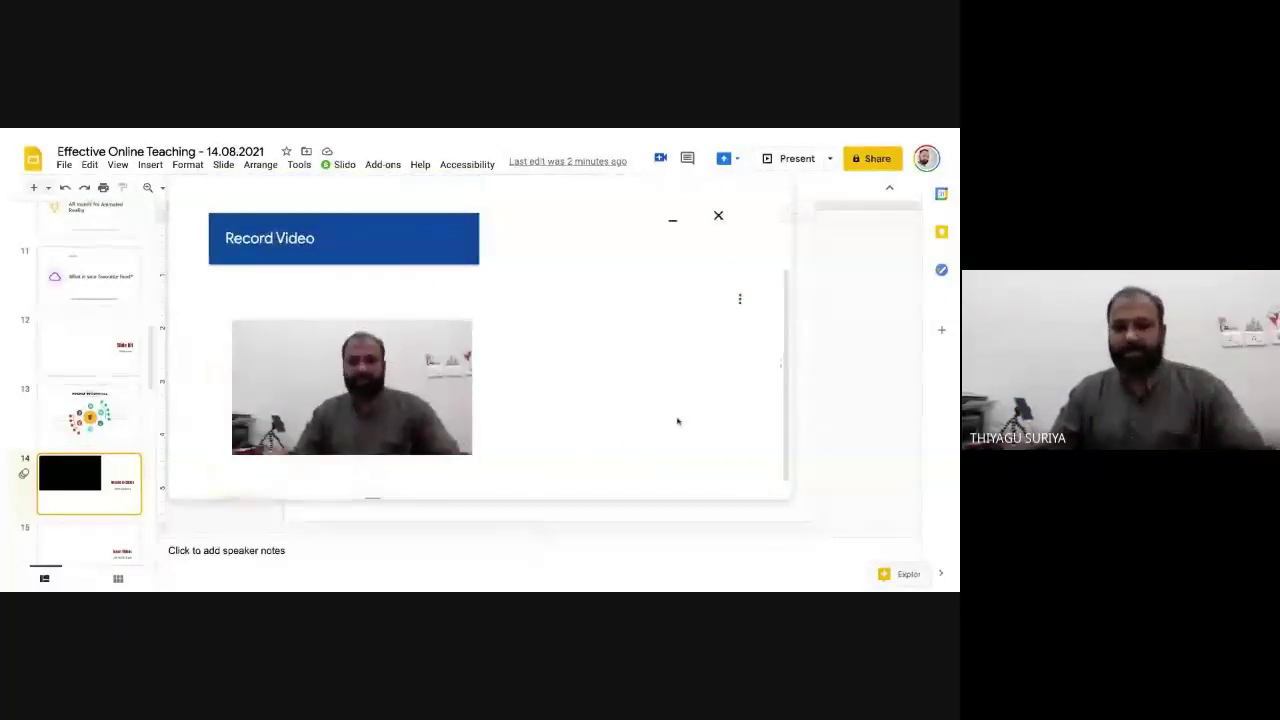
scroll(677, 421, down, 4)
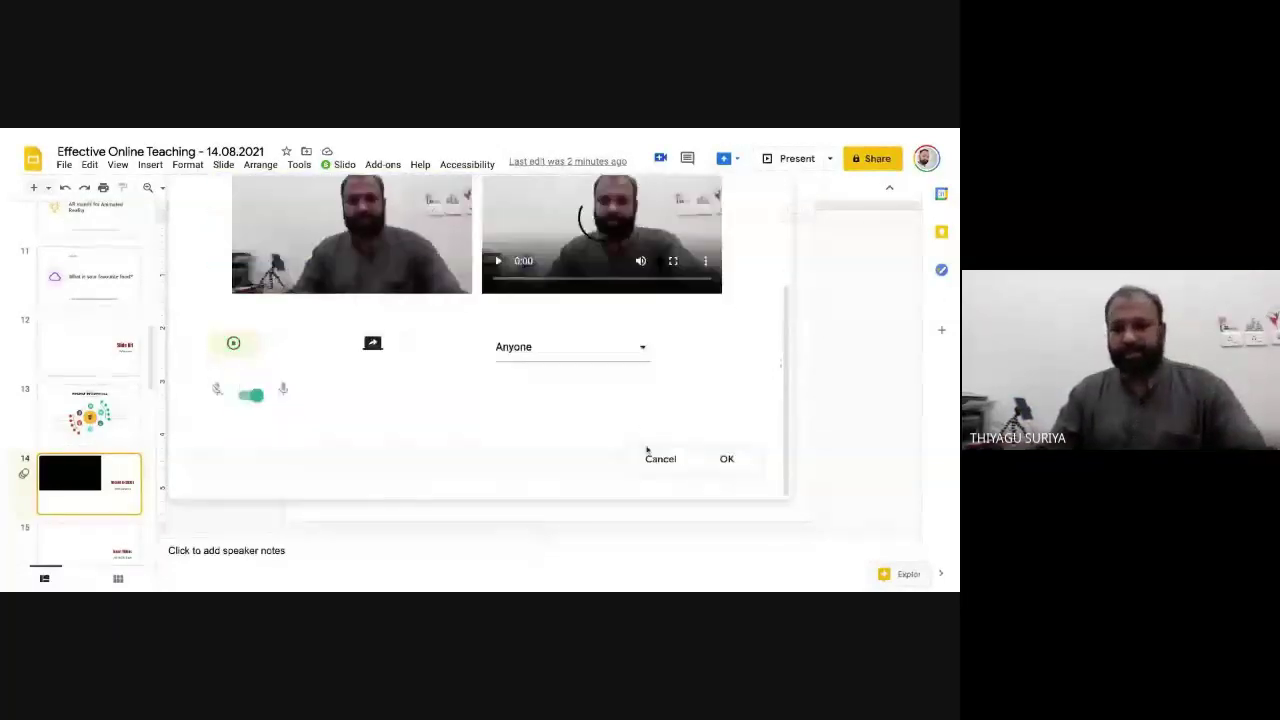
click(725, 459)
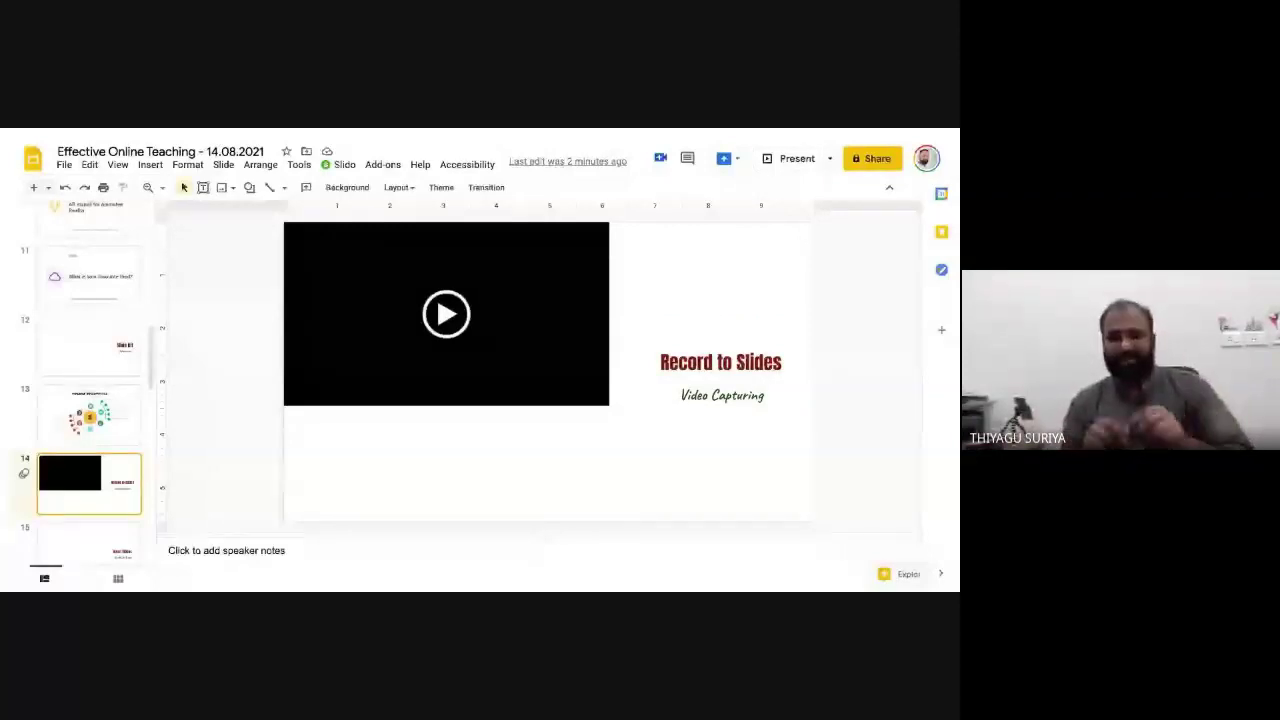
Step: Shrink the newly inserted webcam video by dragging its corner handle
click(579, 371)
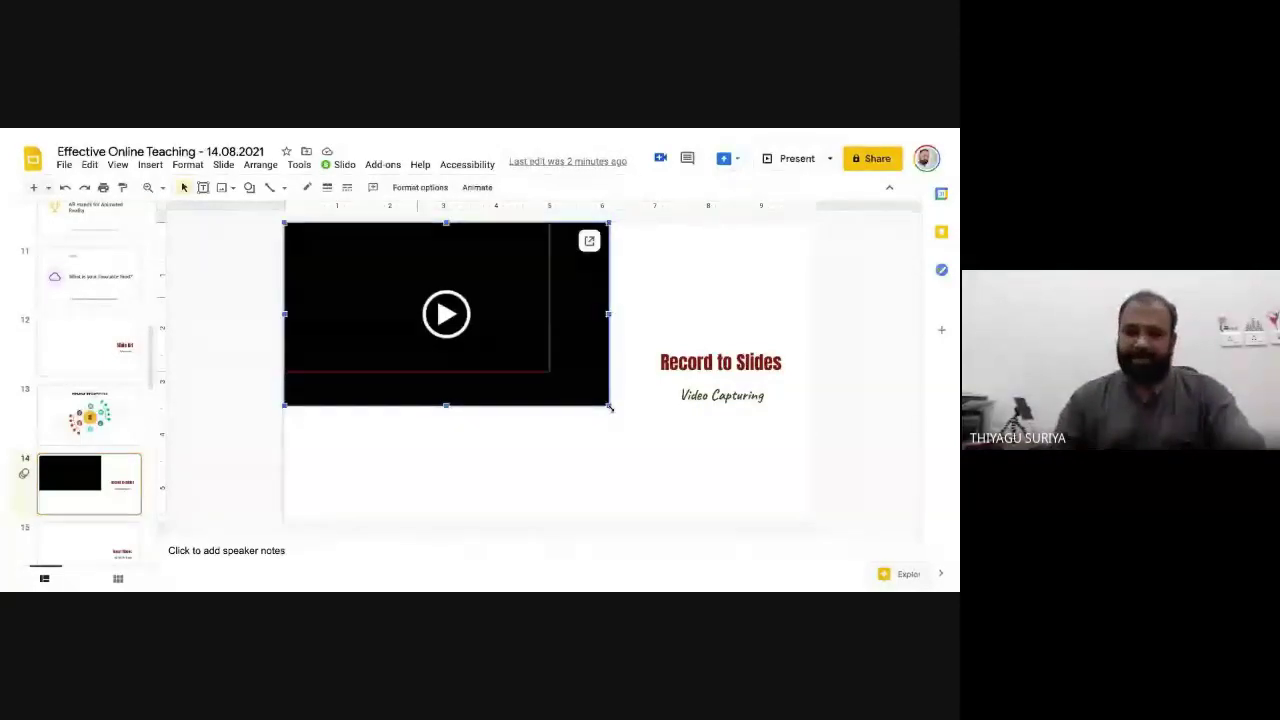
drag(610, 407, 520, 355)
click(589, 332)
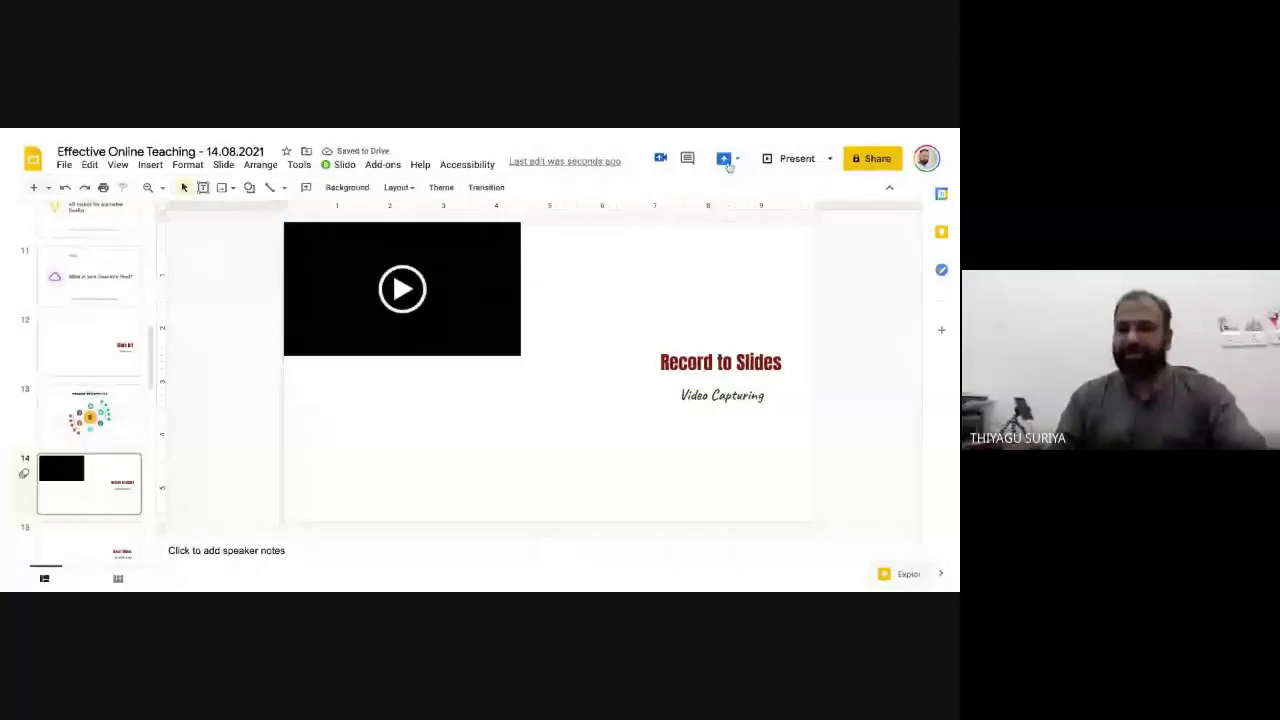
Step: Move the second video below the first one on slide 14 and start presenting
click(418, 314)
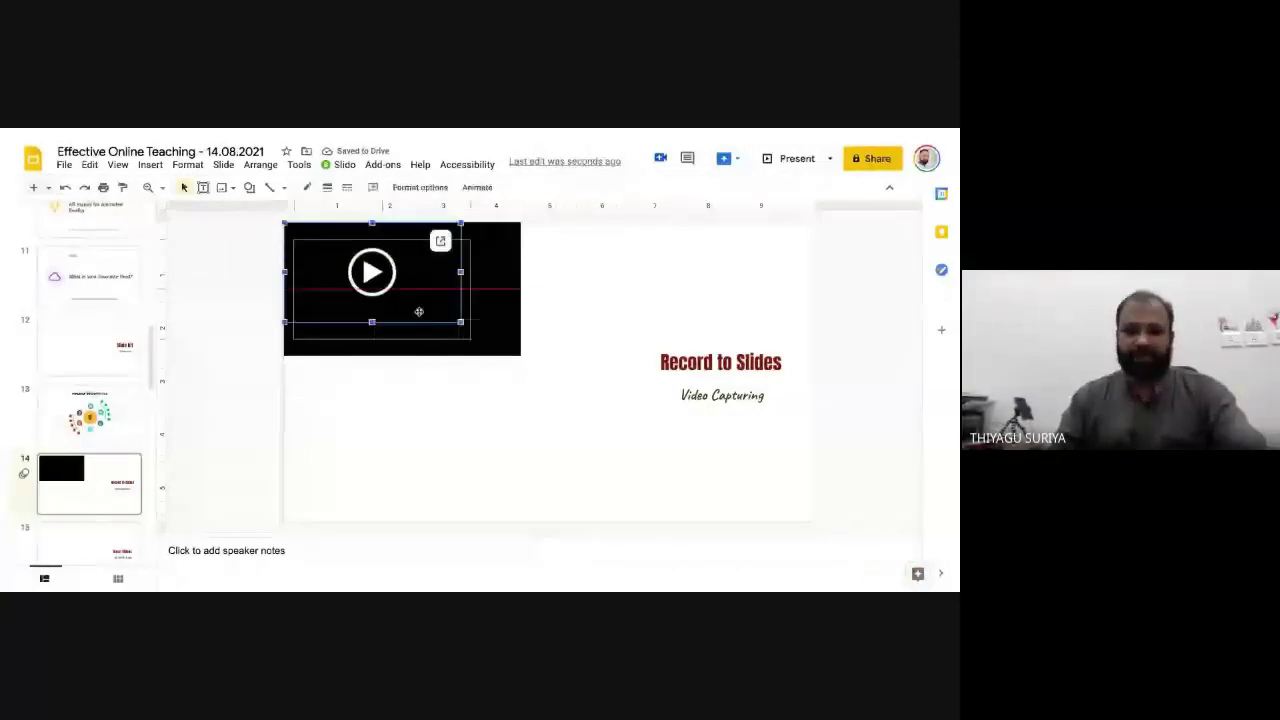
drag(419, 311, 560, 498)
drag(419, 311, 560, 498)
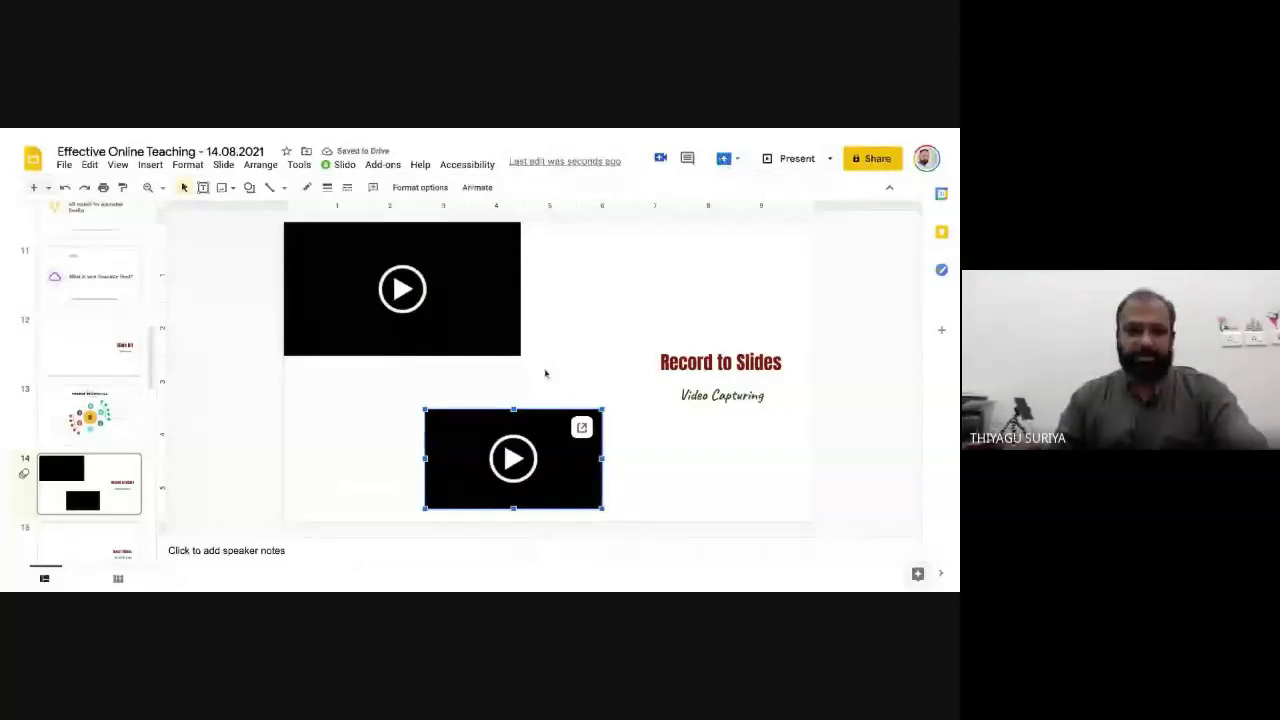
click(800, 165)
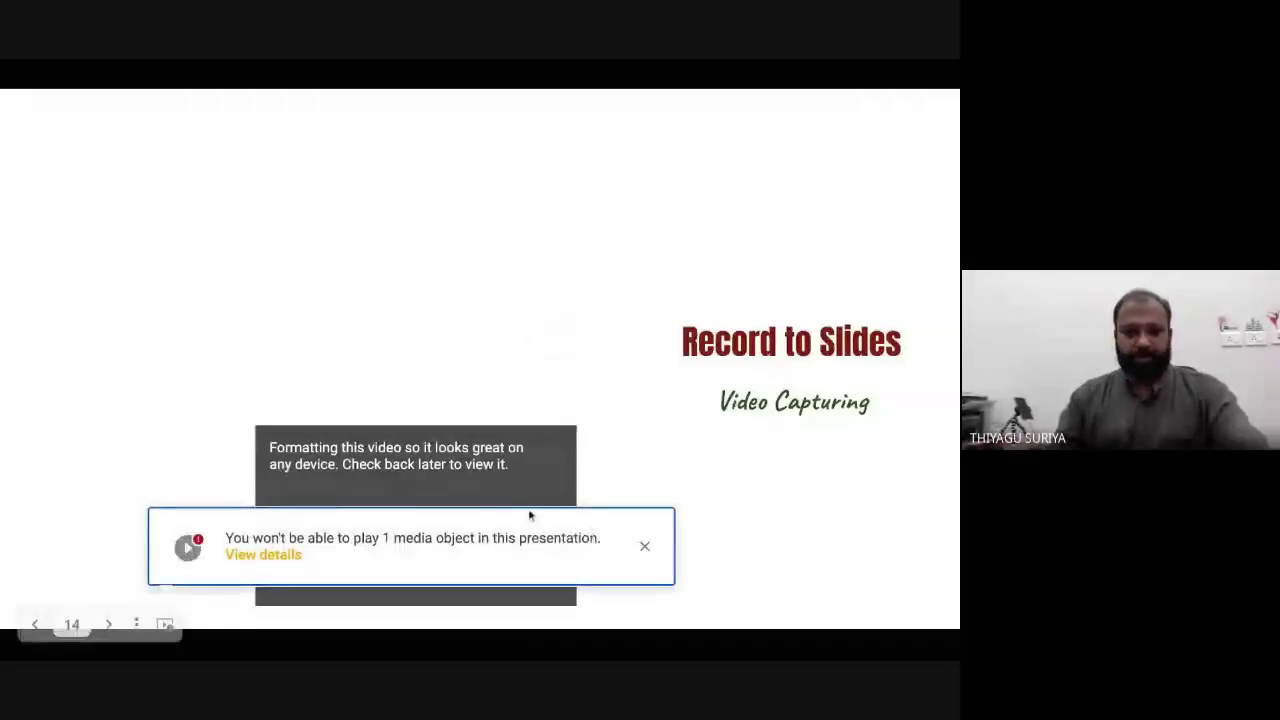
Step: Play and pause the webcam video in the slideshow, dismiss the media notice, and return to the editor
click(214, 214)
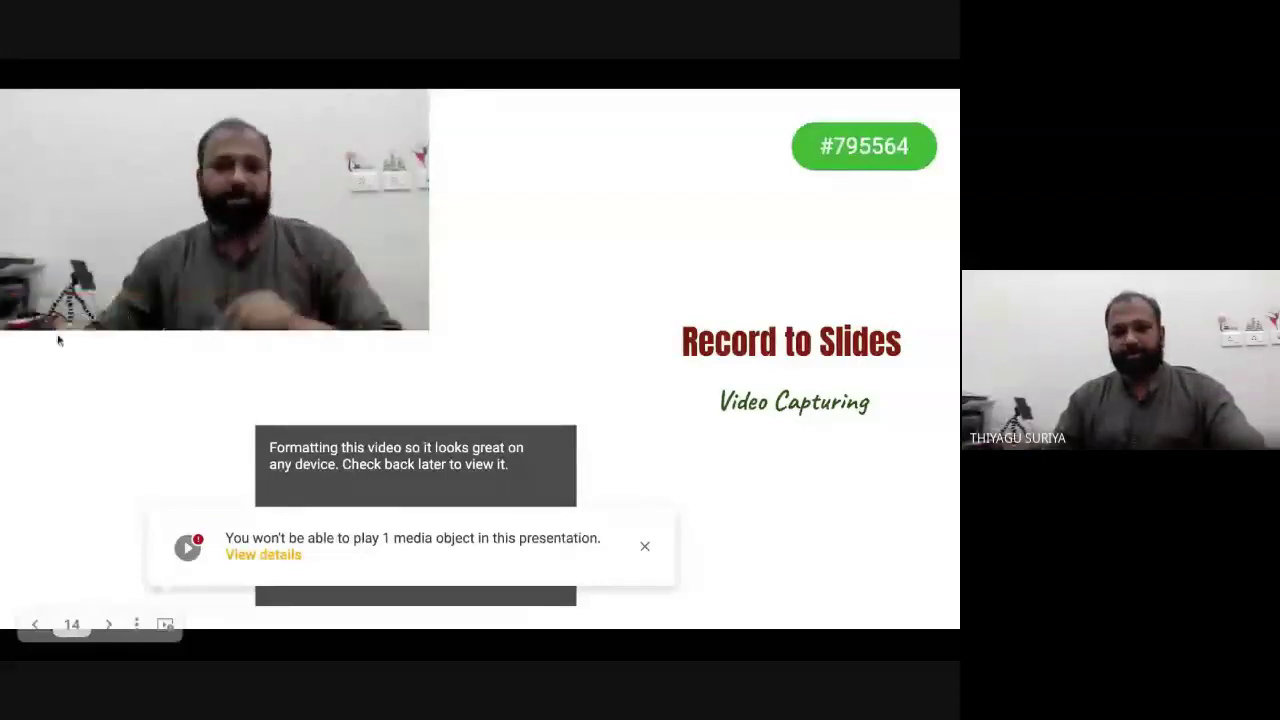
click(27, 318)
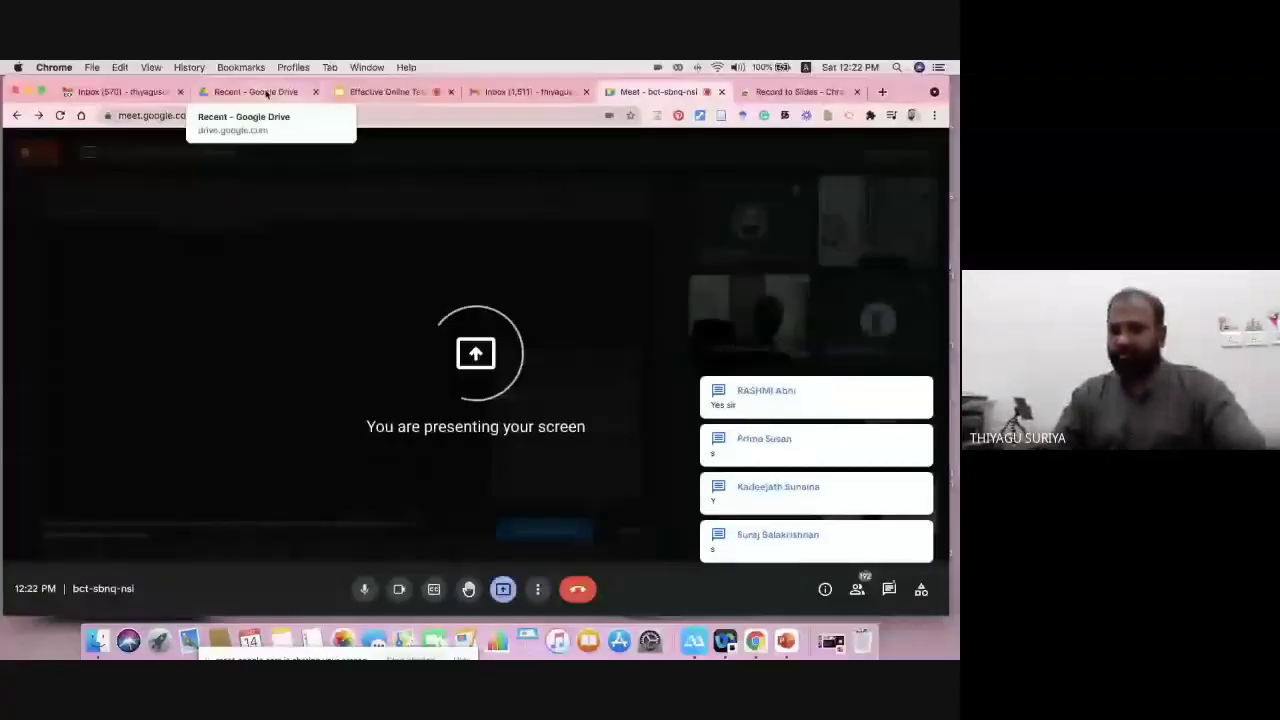
click(381, 92)
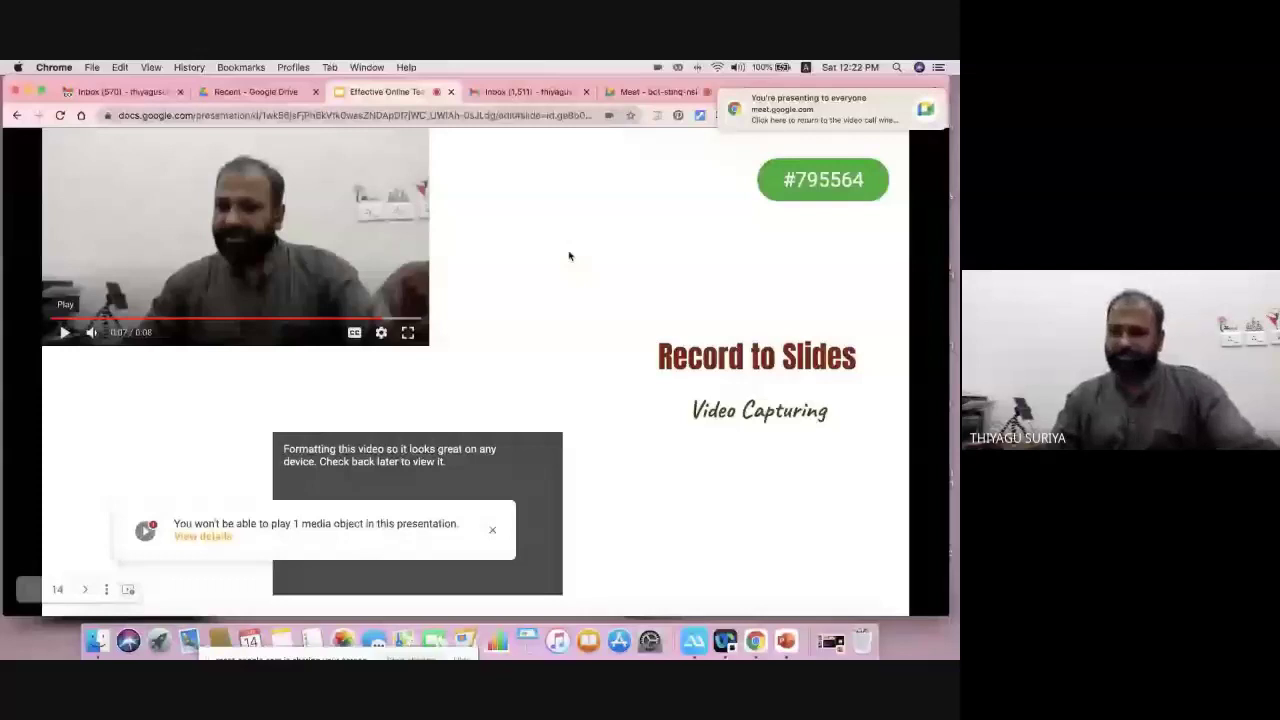
click(491, 531)
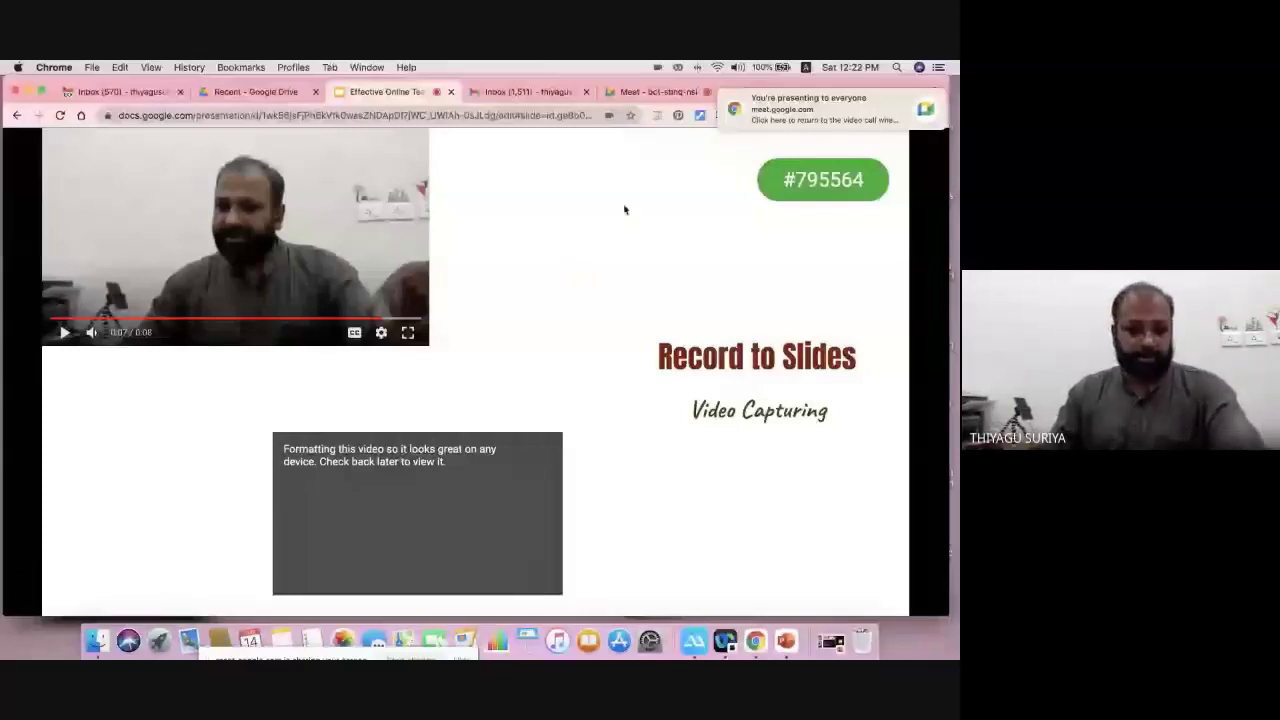
key(Escape)
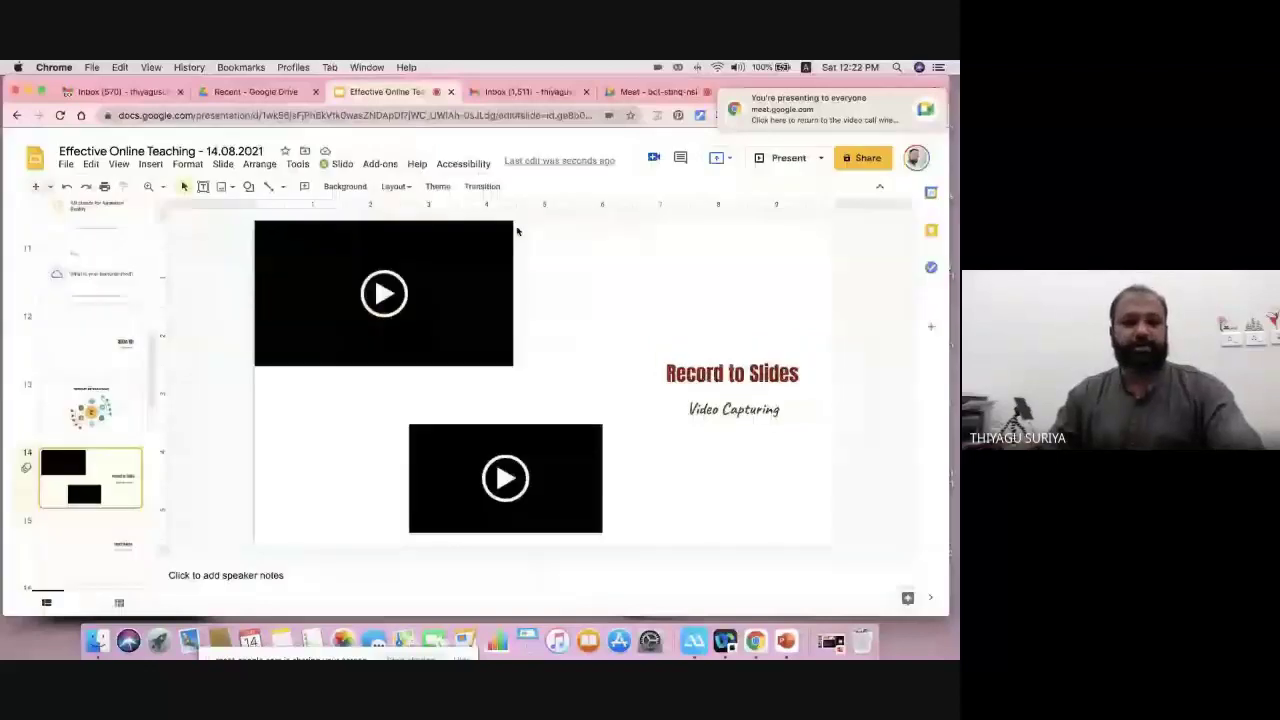
Step: Go to slide 15 'Insert Videos' after a brief look at slide 16, and open the Insert menu
right_click(517, 231)
click(126, 543)
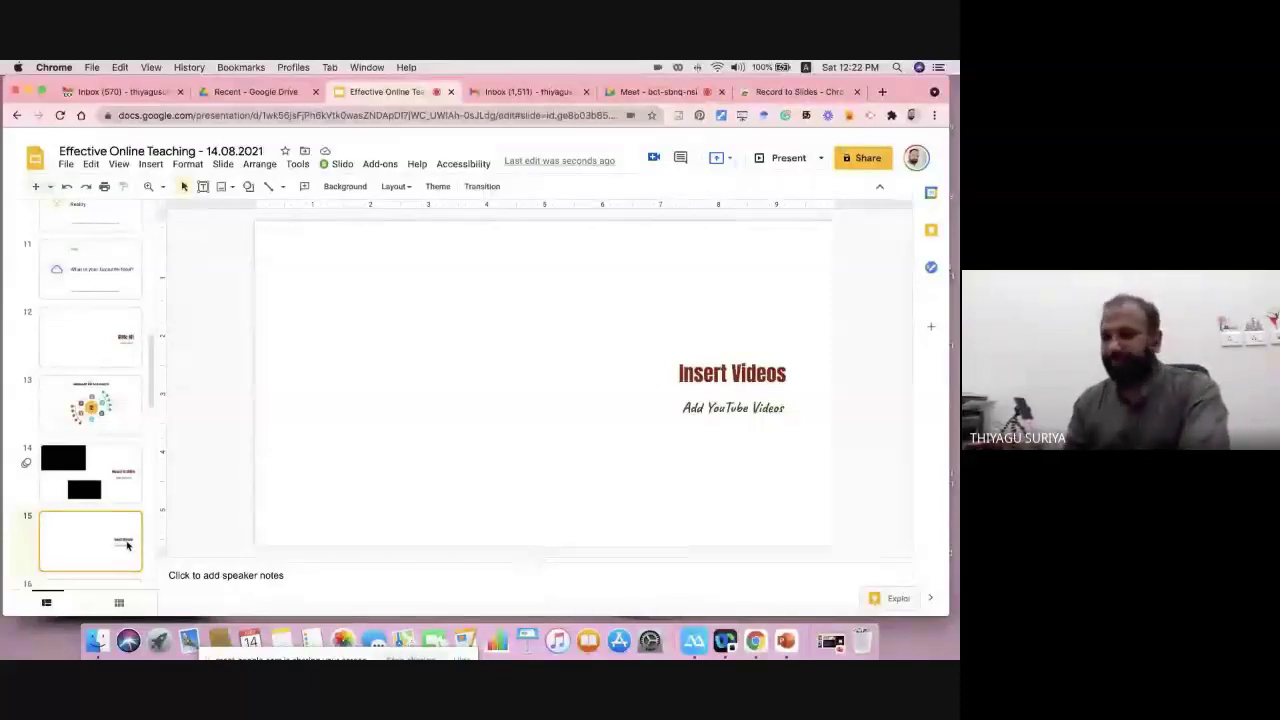
key(Down)
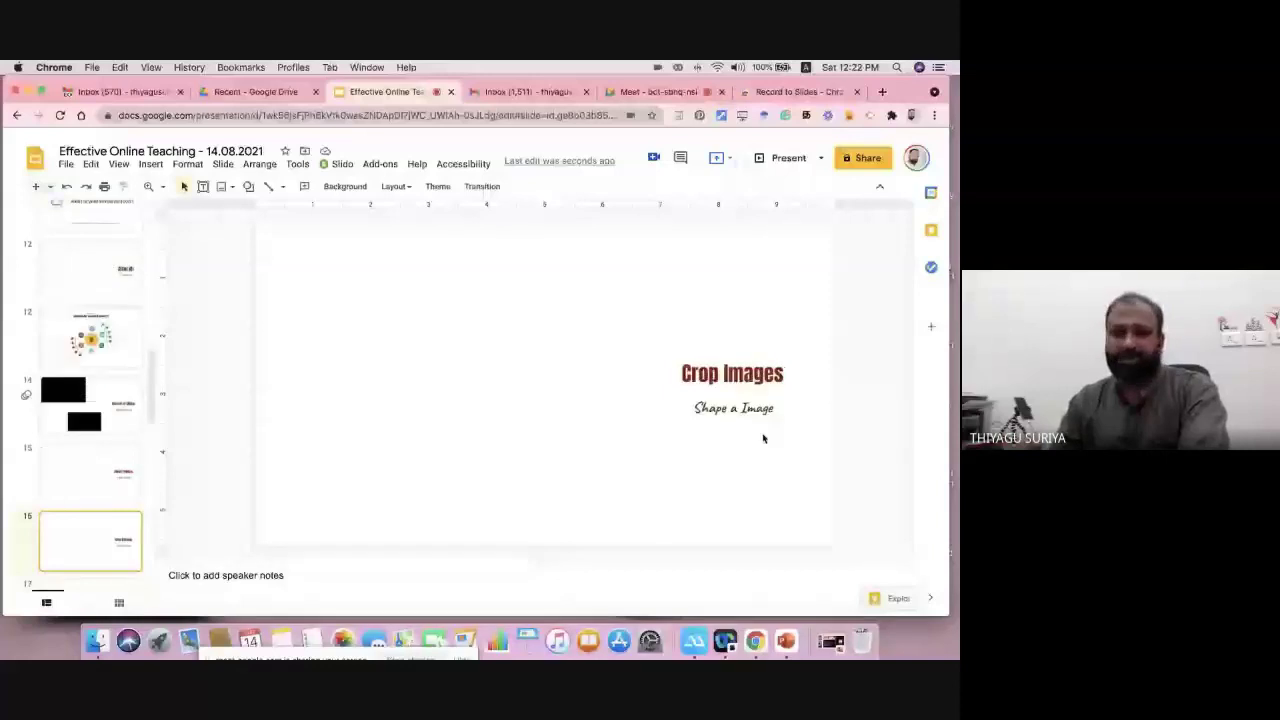
click(85, 485)
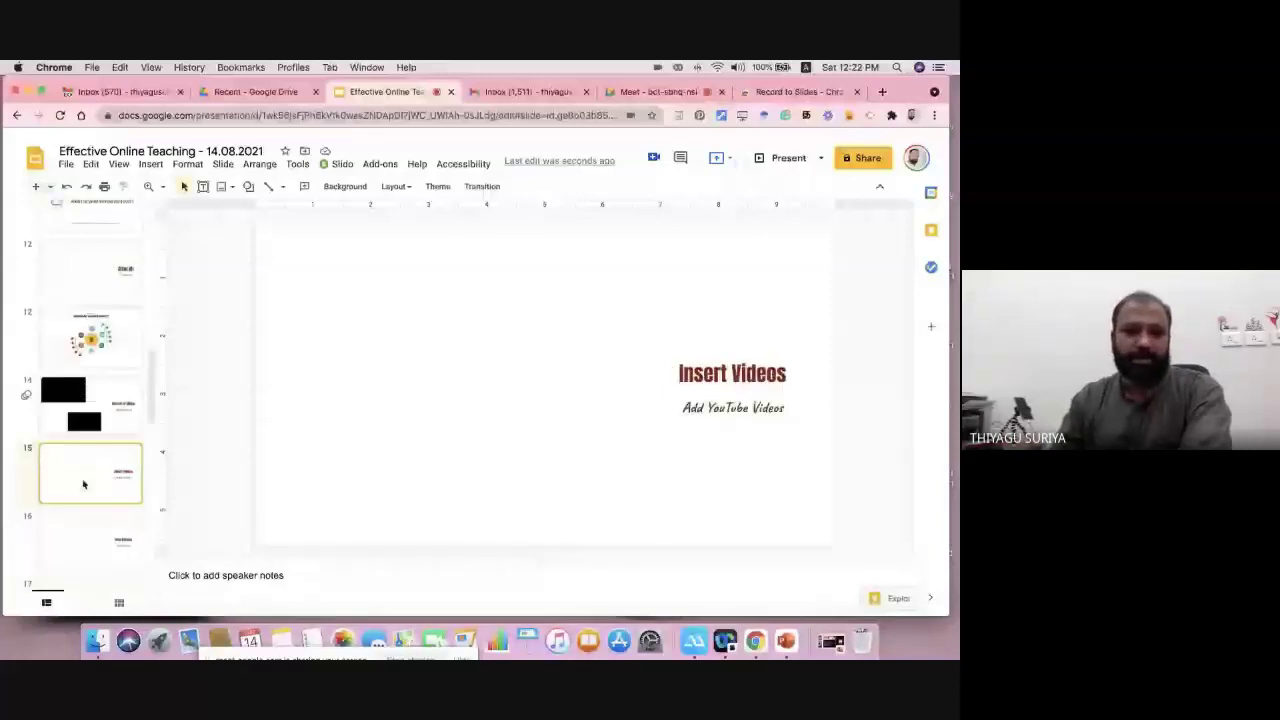
click(150, 164)
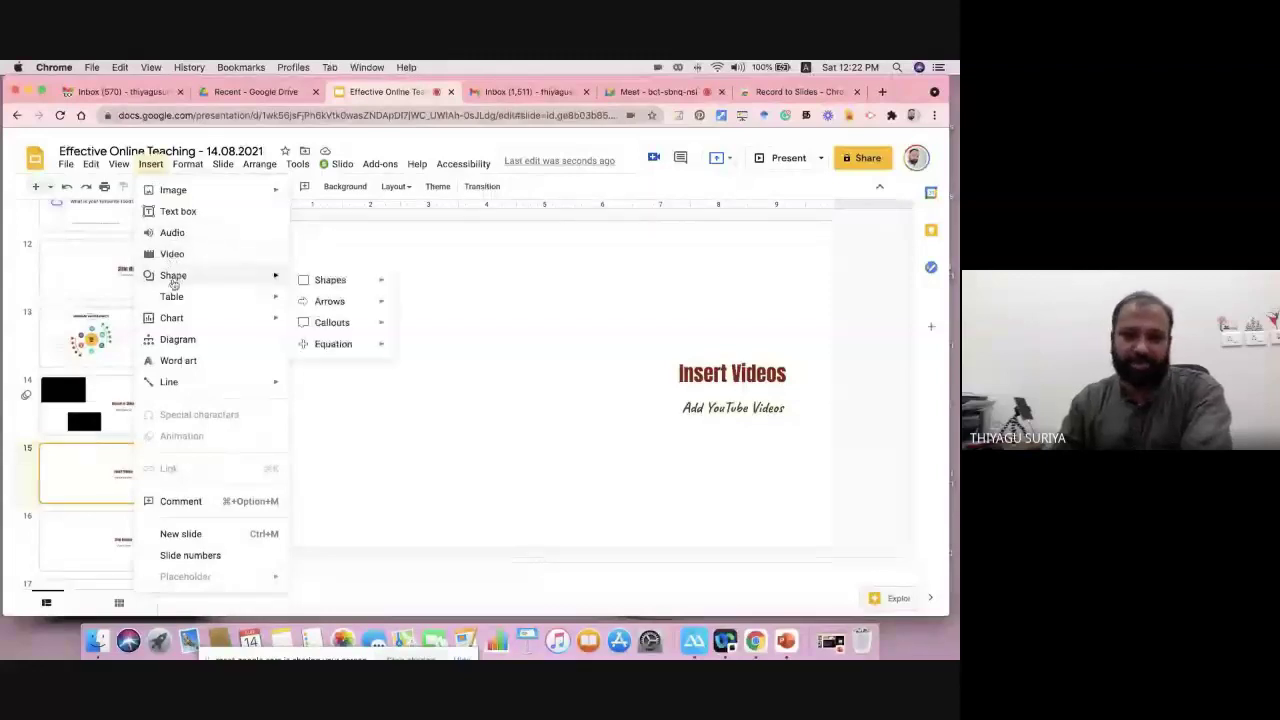
Step: Browse the Insert Video dialog's By URL and Google Drive options, then close it without inserting
click(172, 254)
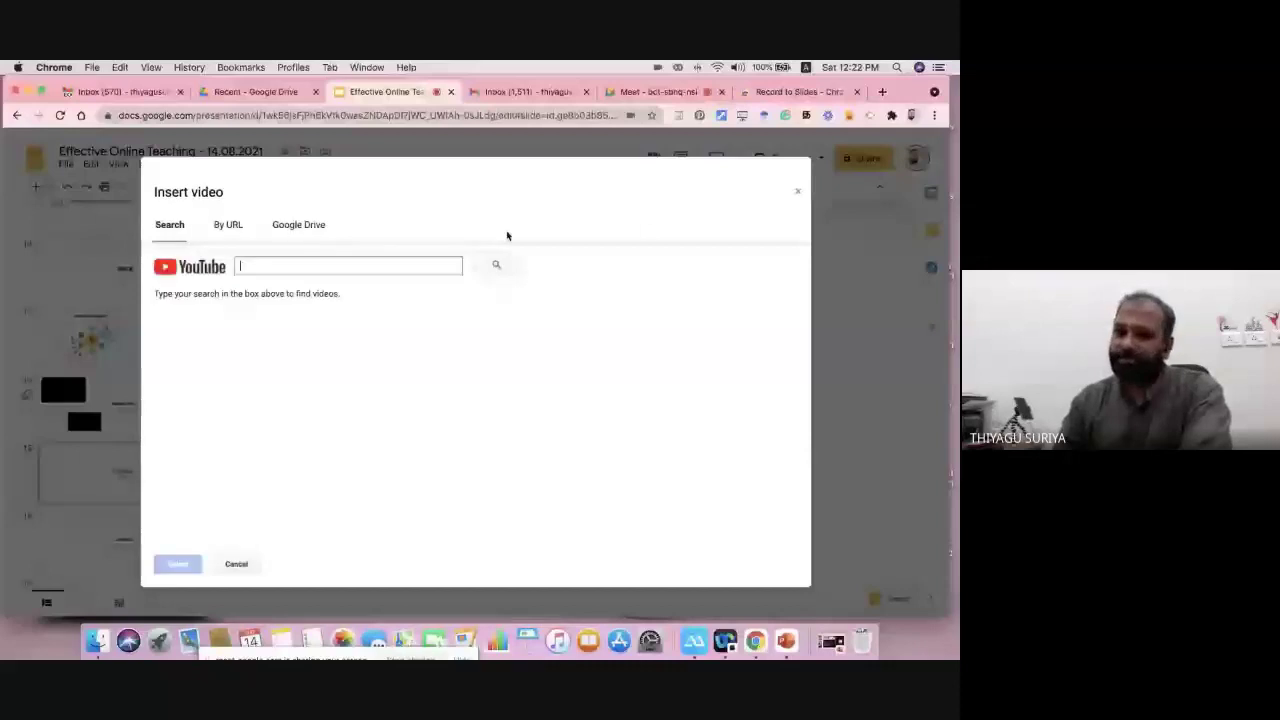
click(234, 224)
click(300, 226)
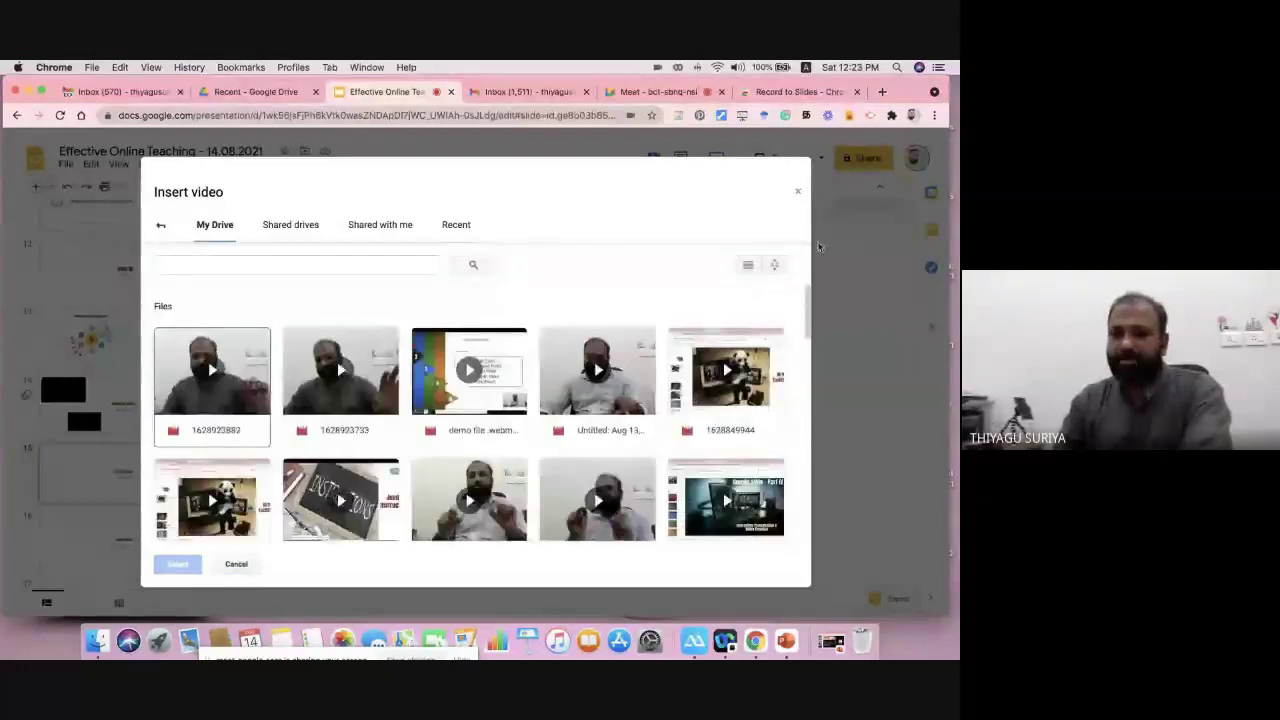
click(797, 191)
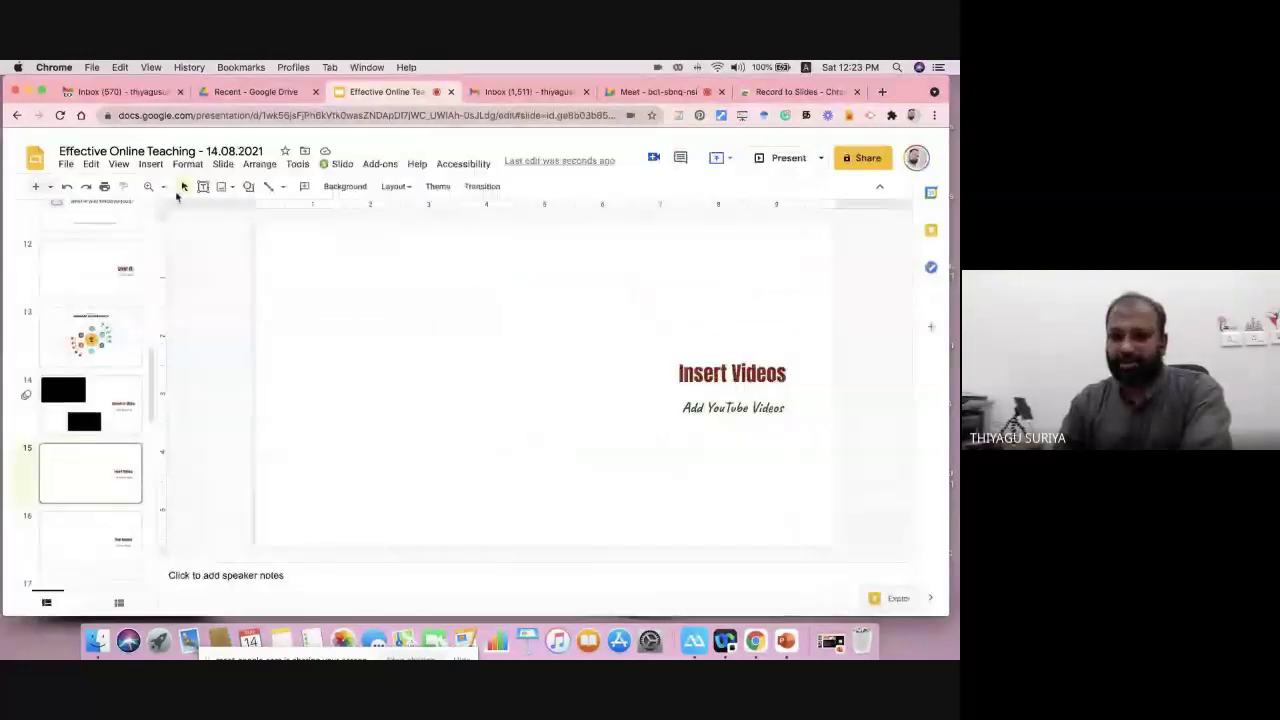
click(151, 164)
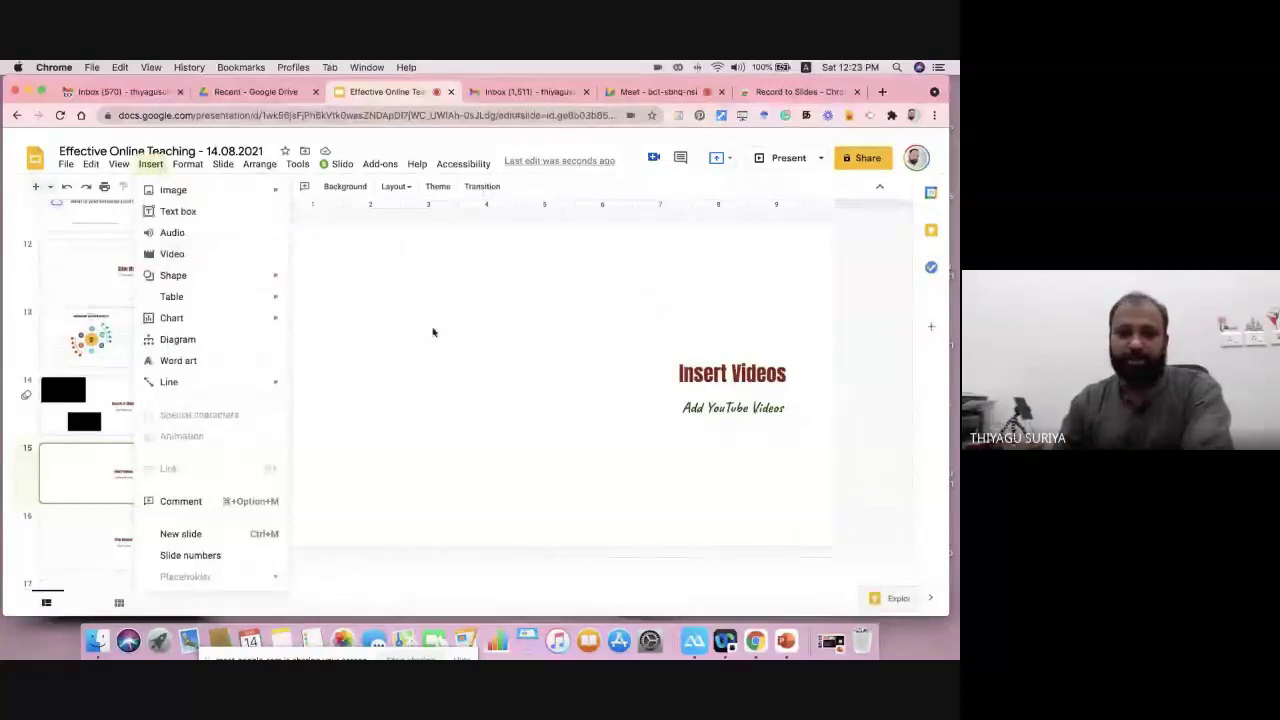
key(Escape)
Step: Advance through the slides to slide 18, 'Classroom Control'
key(Down)
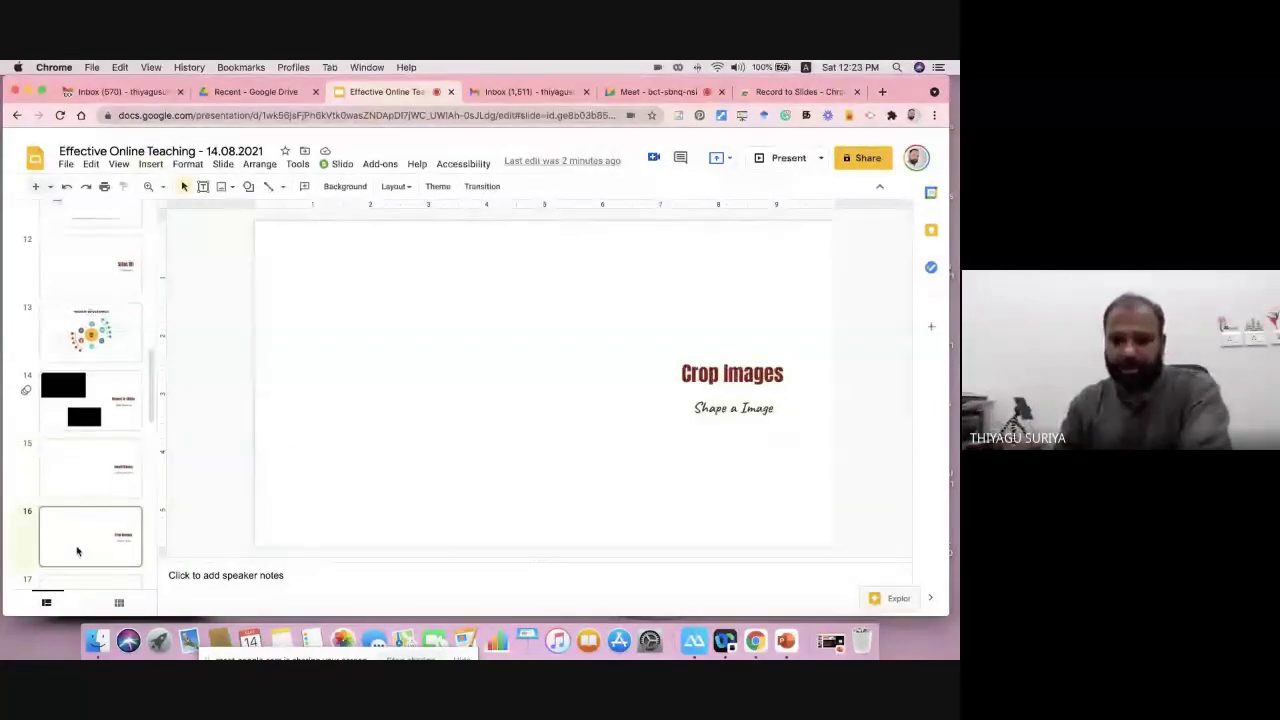
key(Down)
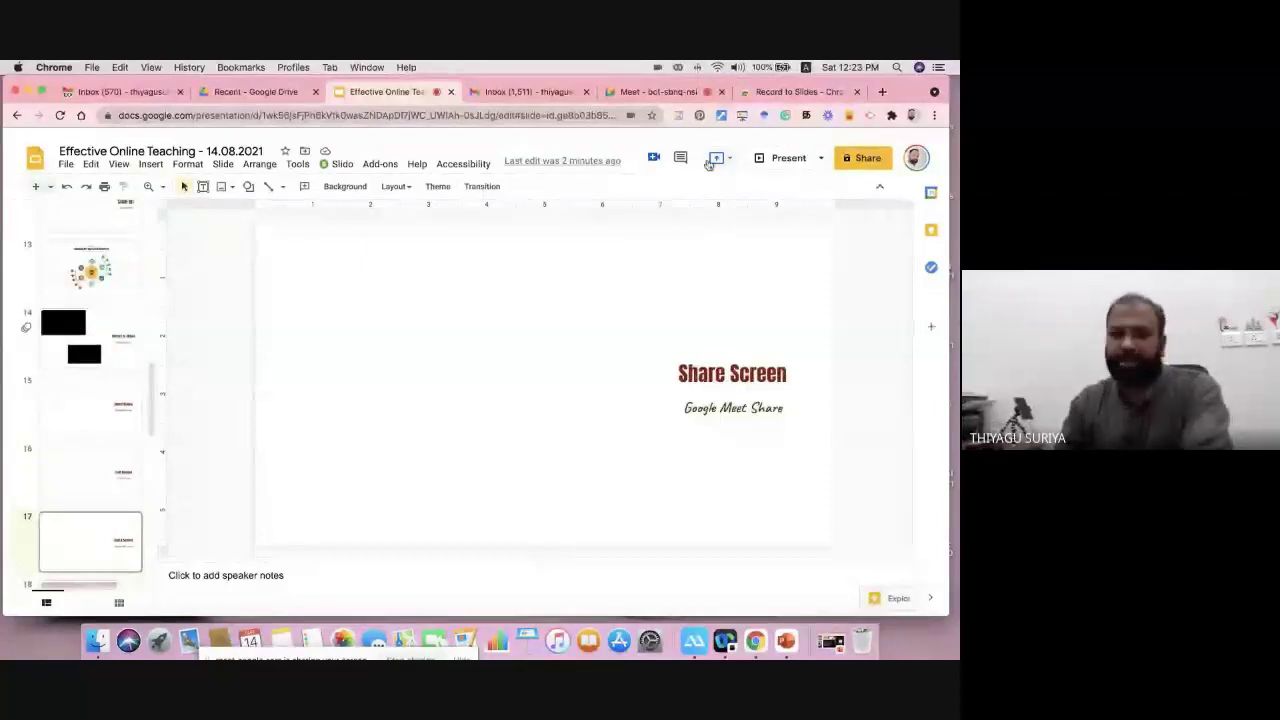
key(Down)
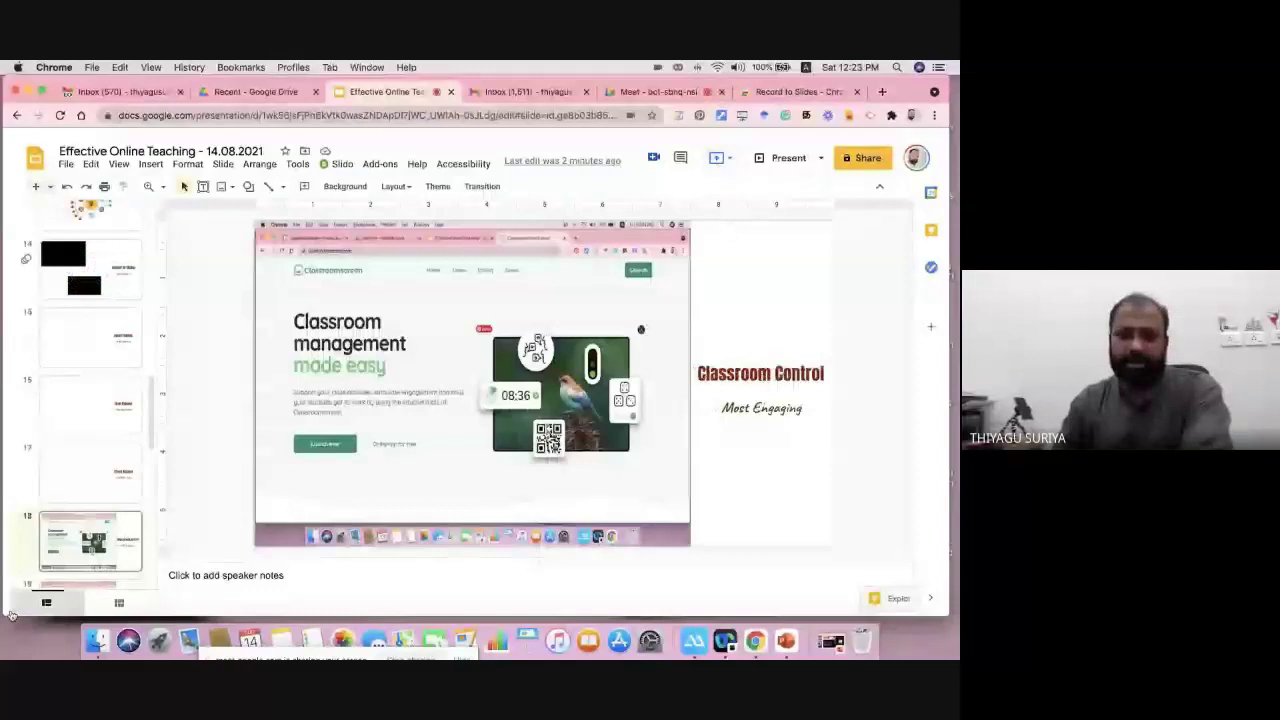